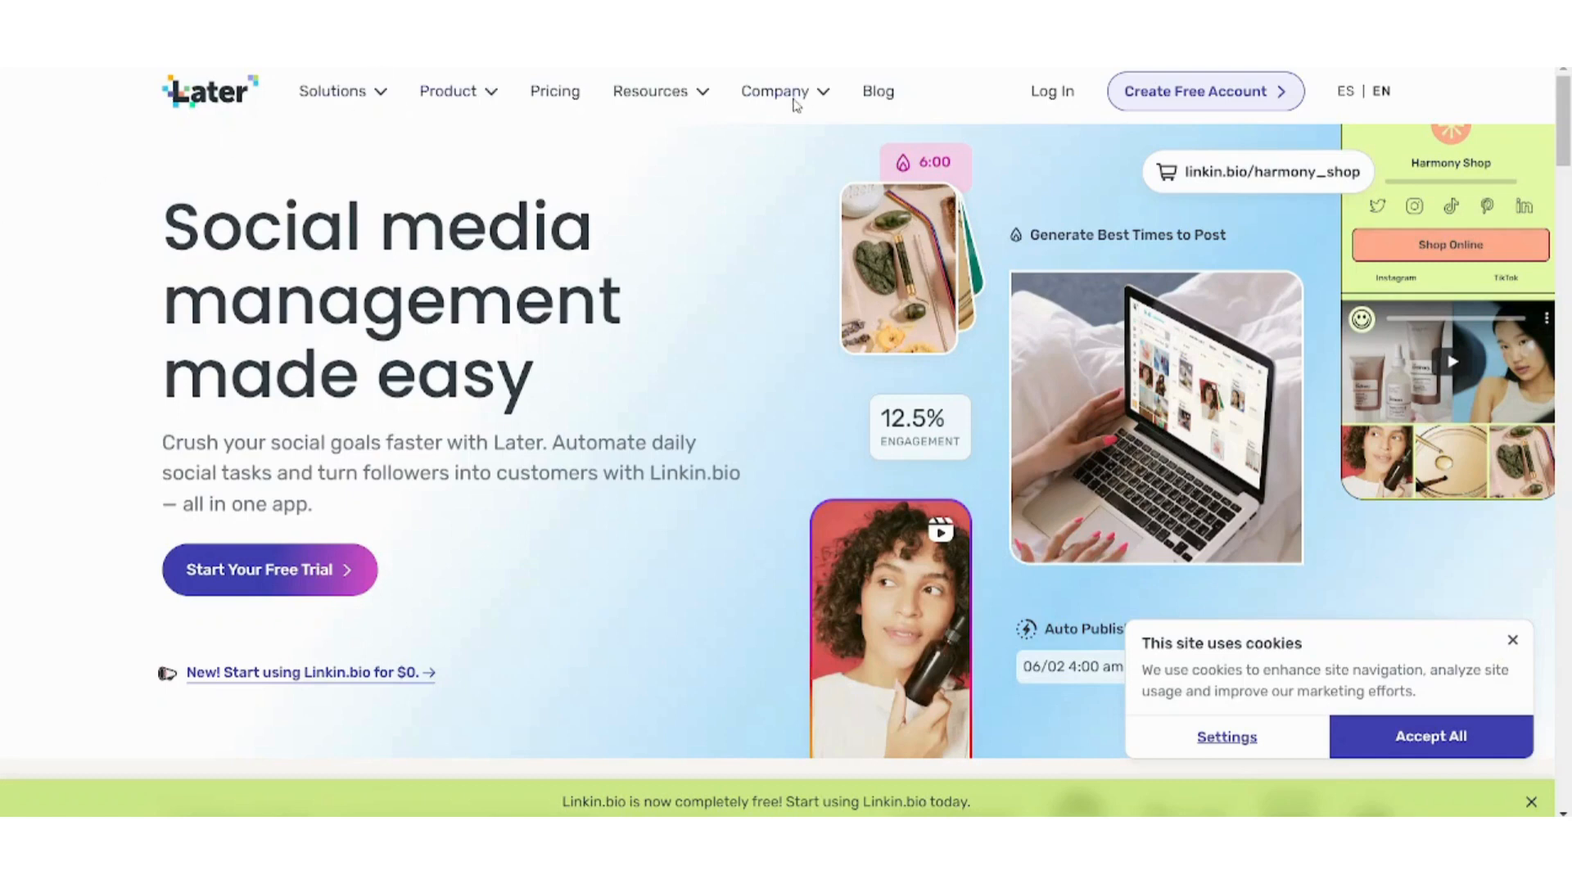
Open the account log-in page from the Later homepage's top navigation.
{"action": "left_click", "coordinate": [1050, 91]}
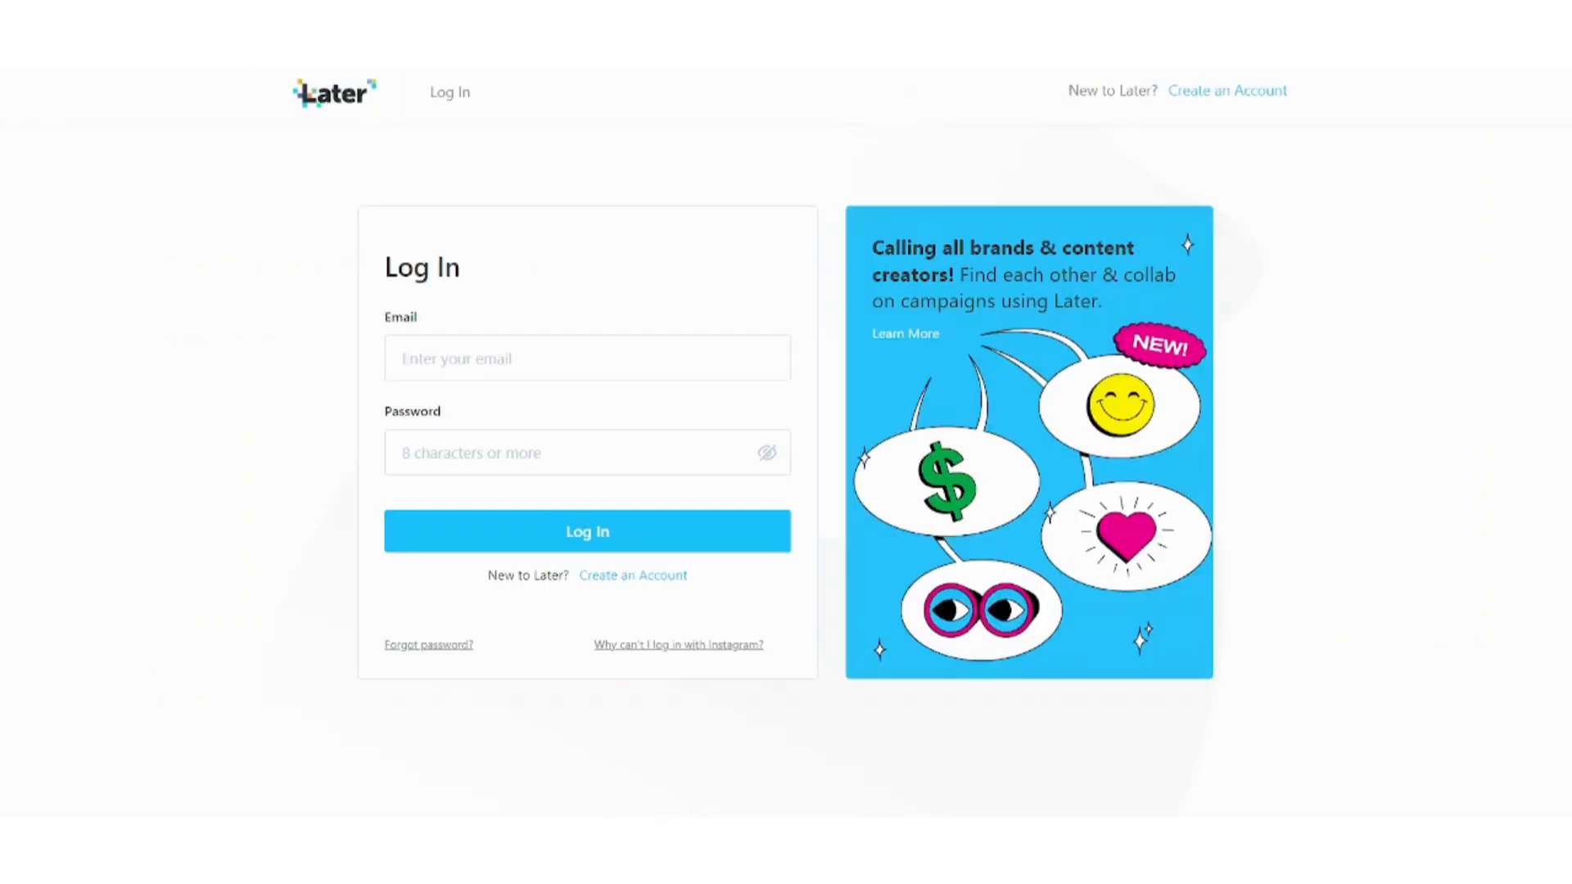
Sign in with the account e-mail, accepting the autofill suggestion, and the account password.
{"action": "left_click", "coordinate": [492, 353]}
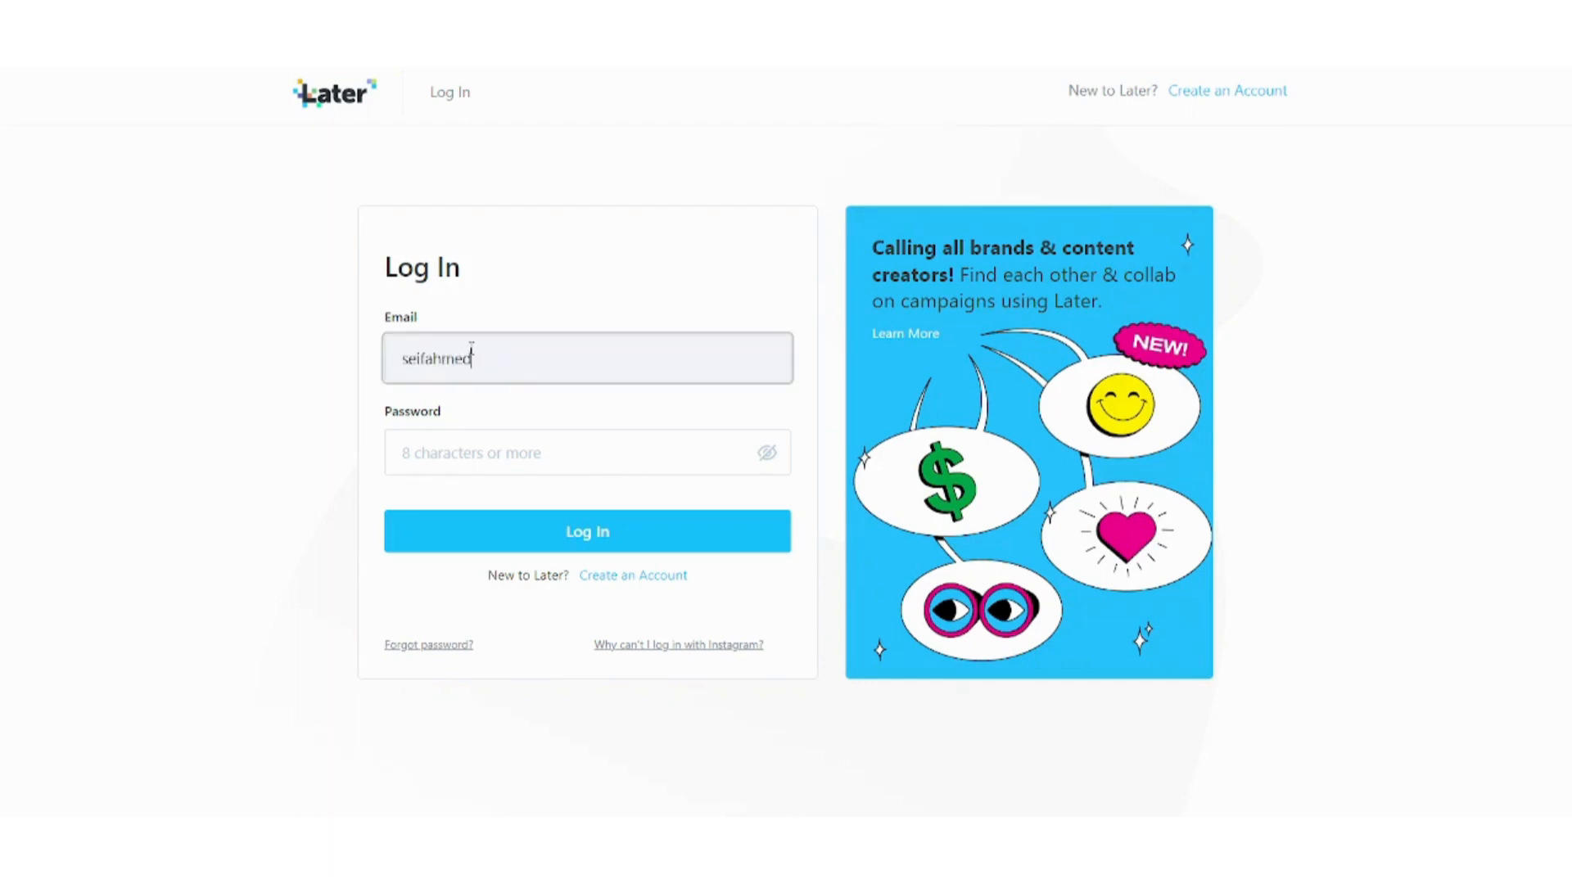
{"action": "key", "text": "Down"}
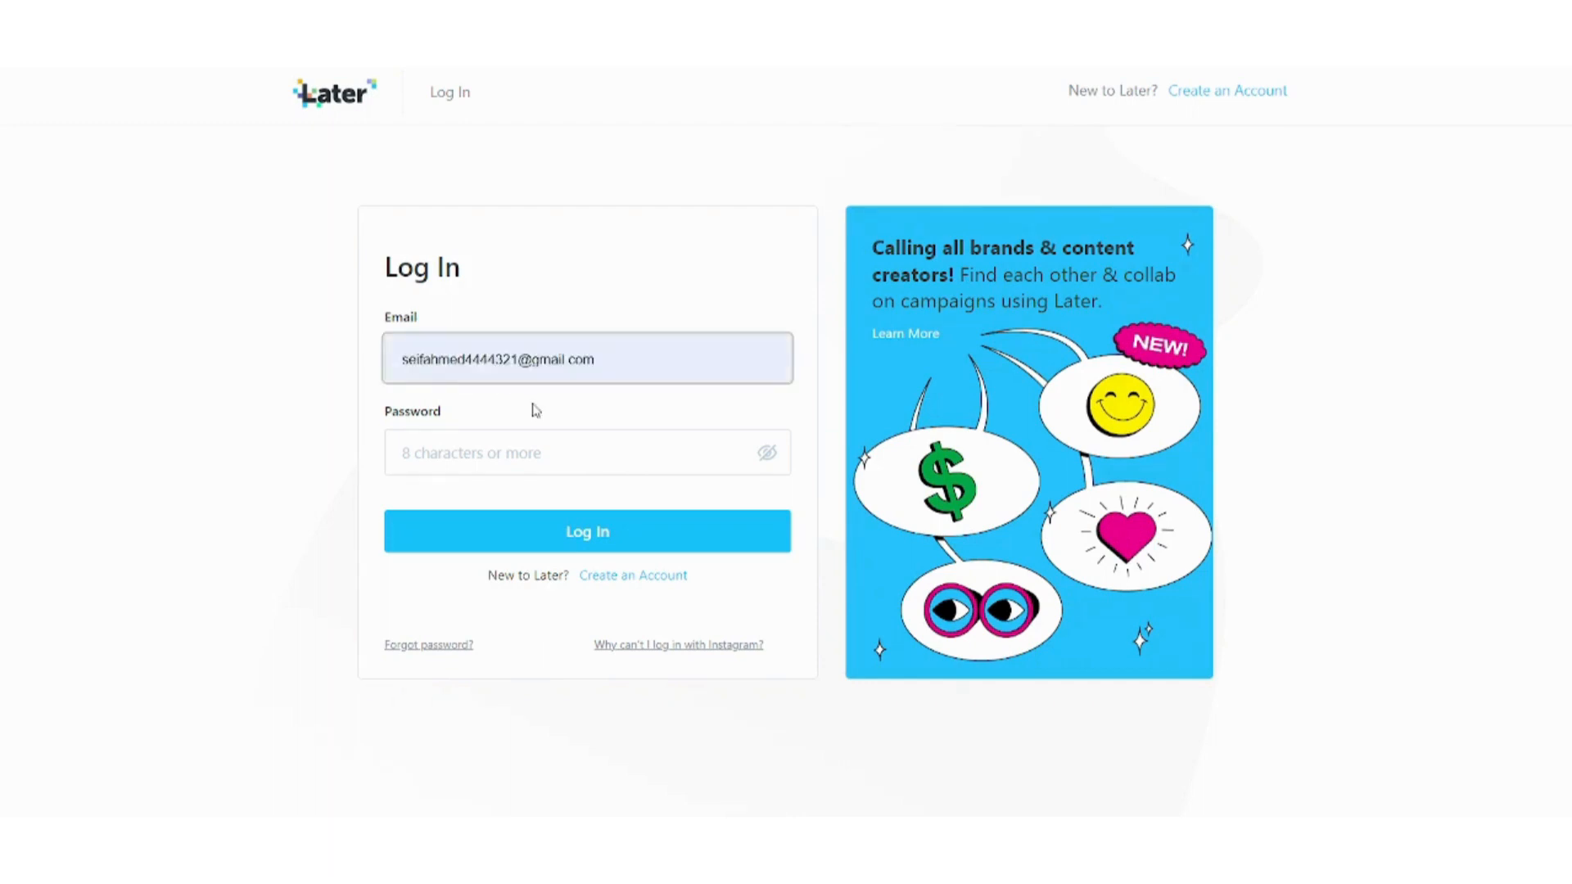
{"action": "key", "text": "Return"}
{"action": "left_click", "coordinate": [534, 439]}
{"action": "type", "text": "••••"}
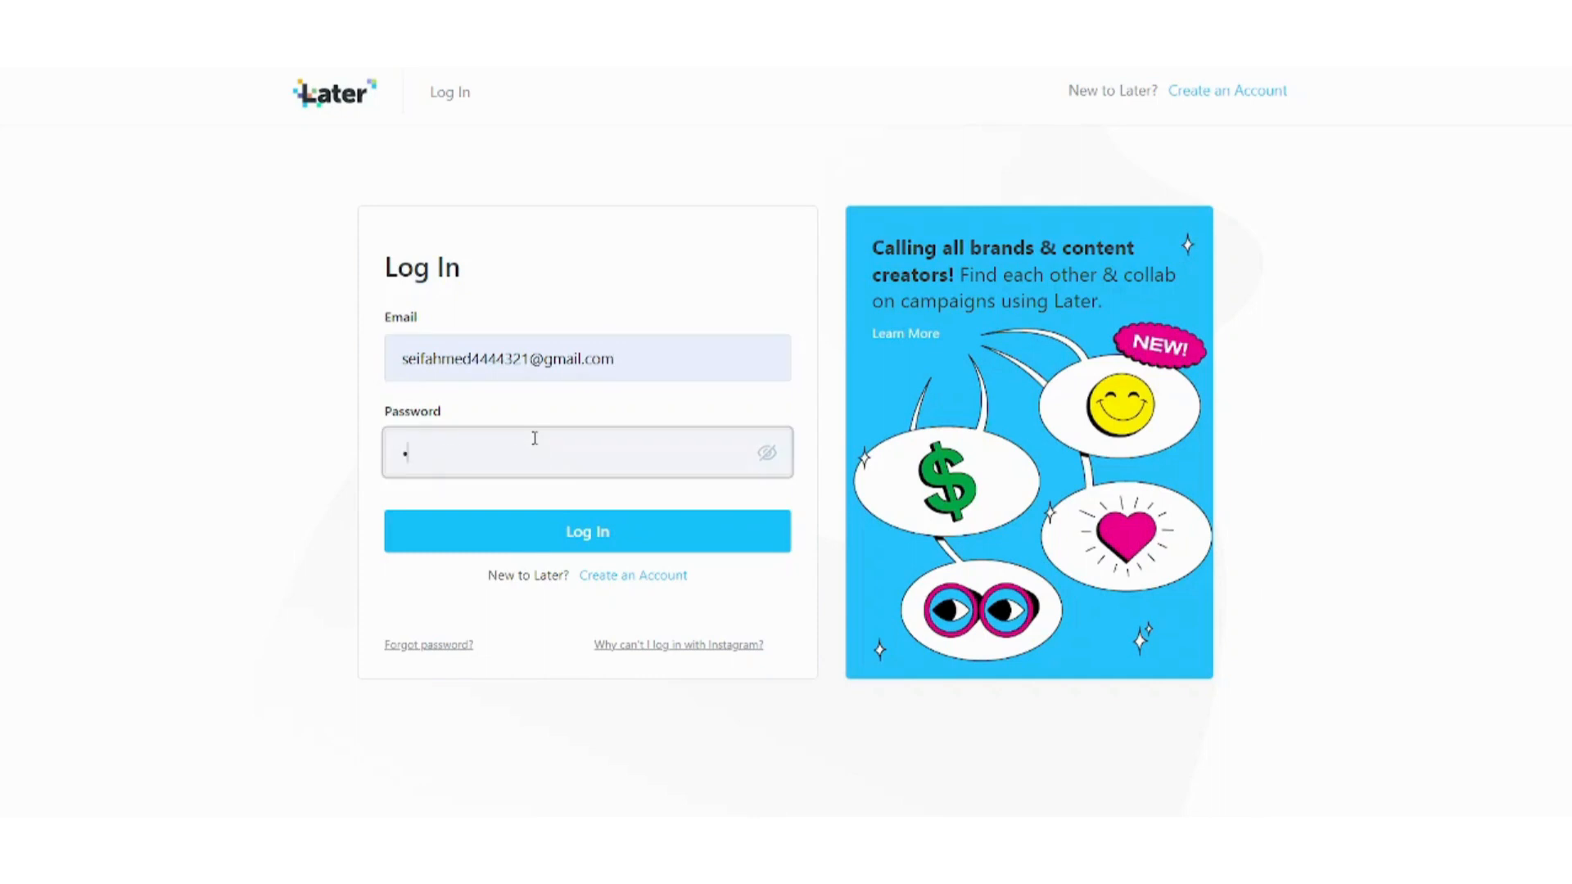
{"action": "type", "text": "••••••"}
{"action": "key", "text": "Return"}
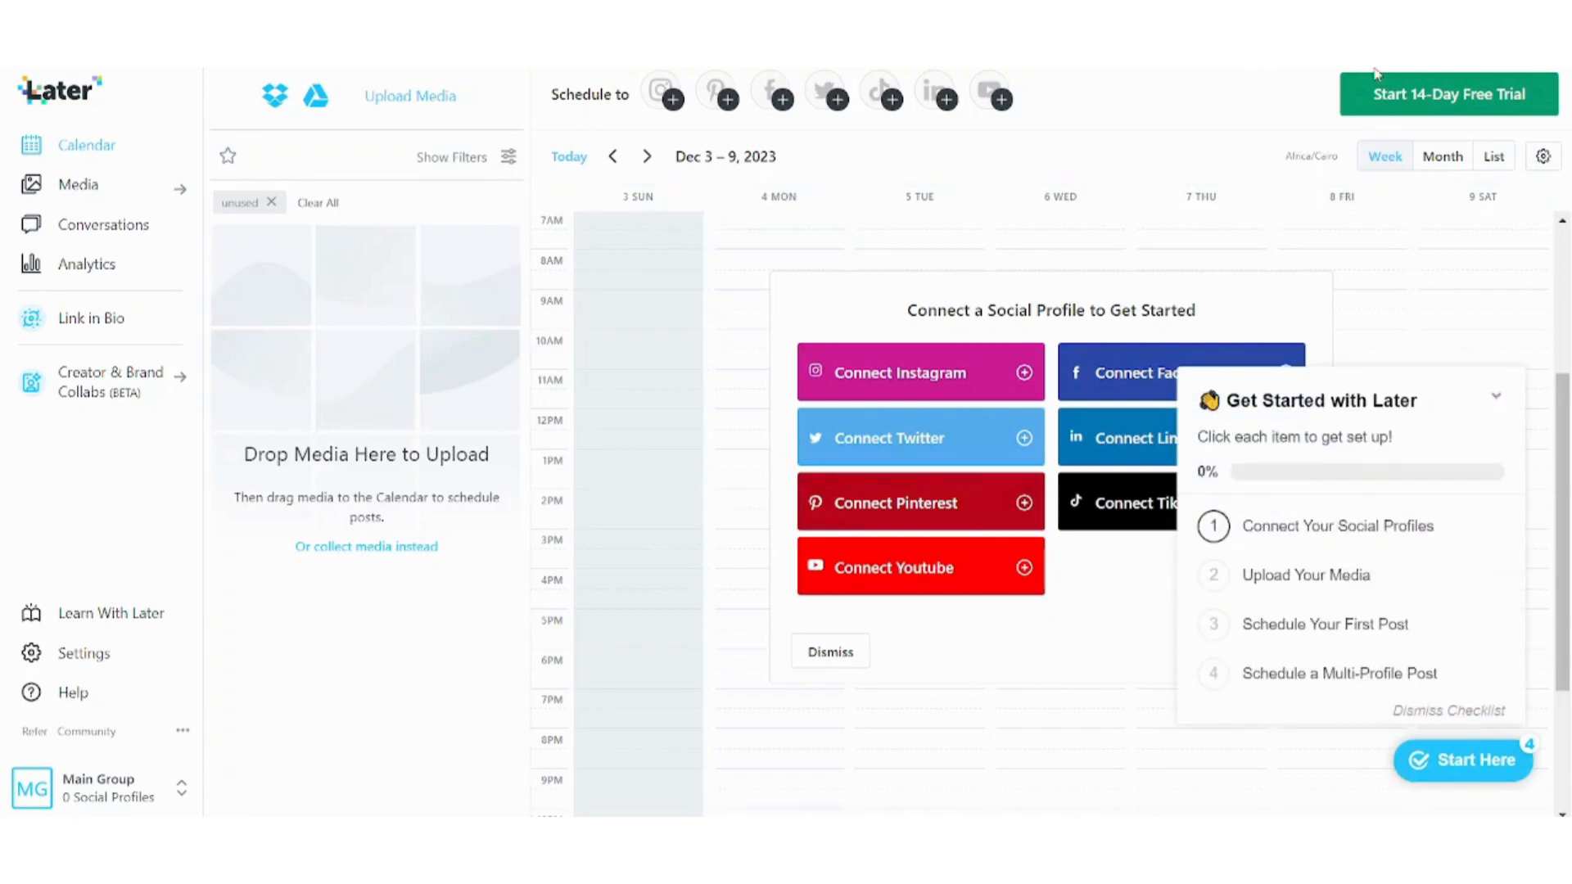
Hide the Get Started checklist and begin connecting an Instagram profile.
{"action": "left_click", "coordinate": [1493, 398]}
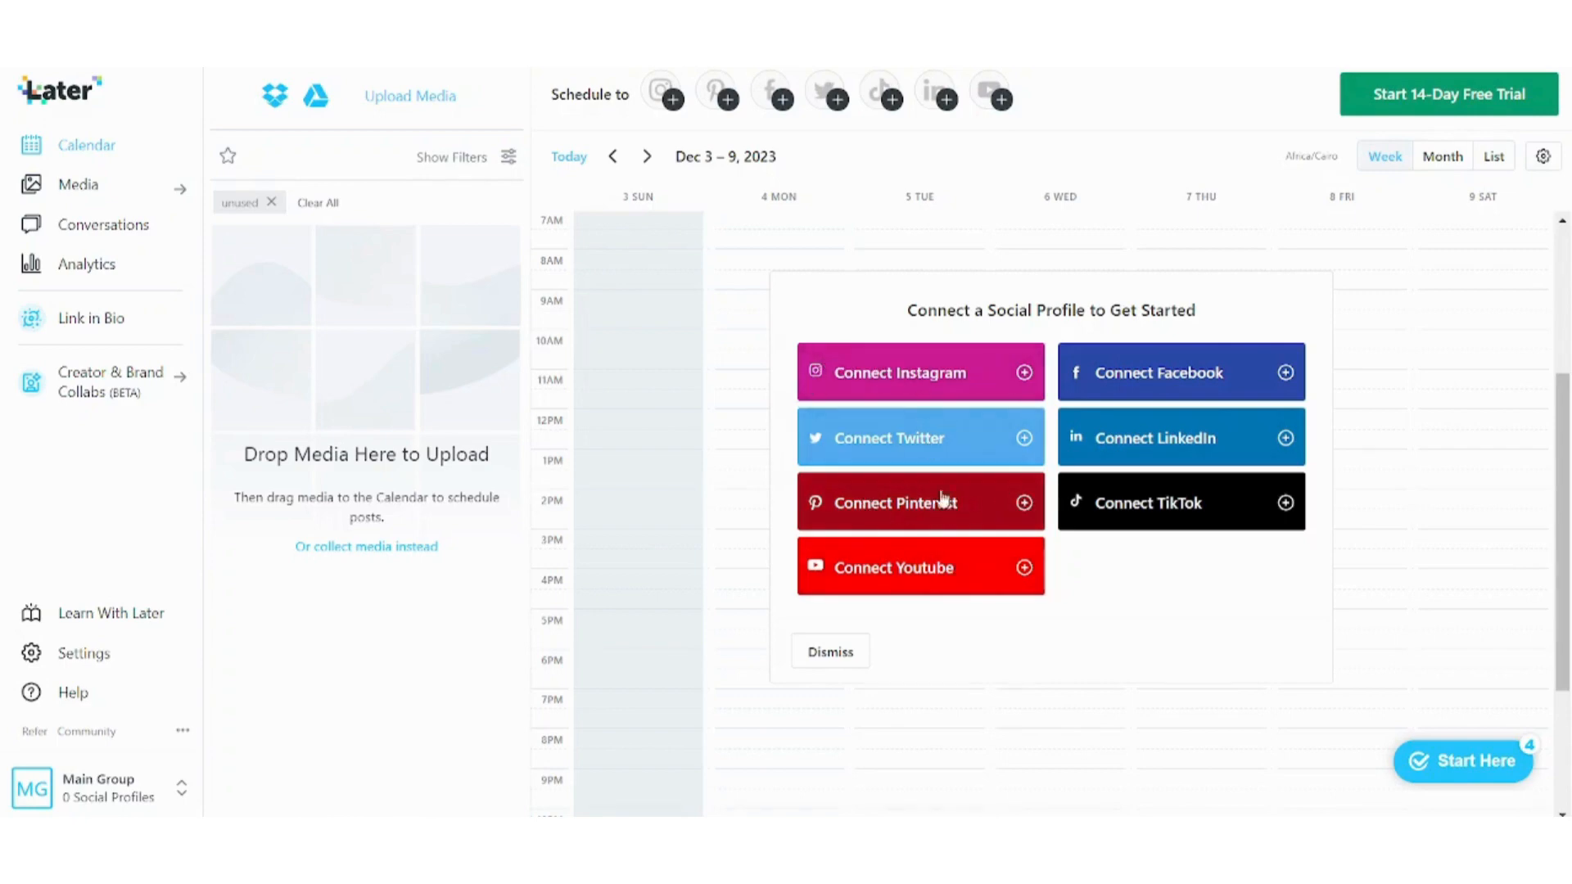
{"action": "left_click", "coordinate": [941, 388]}
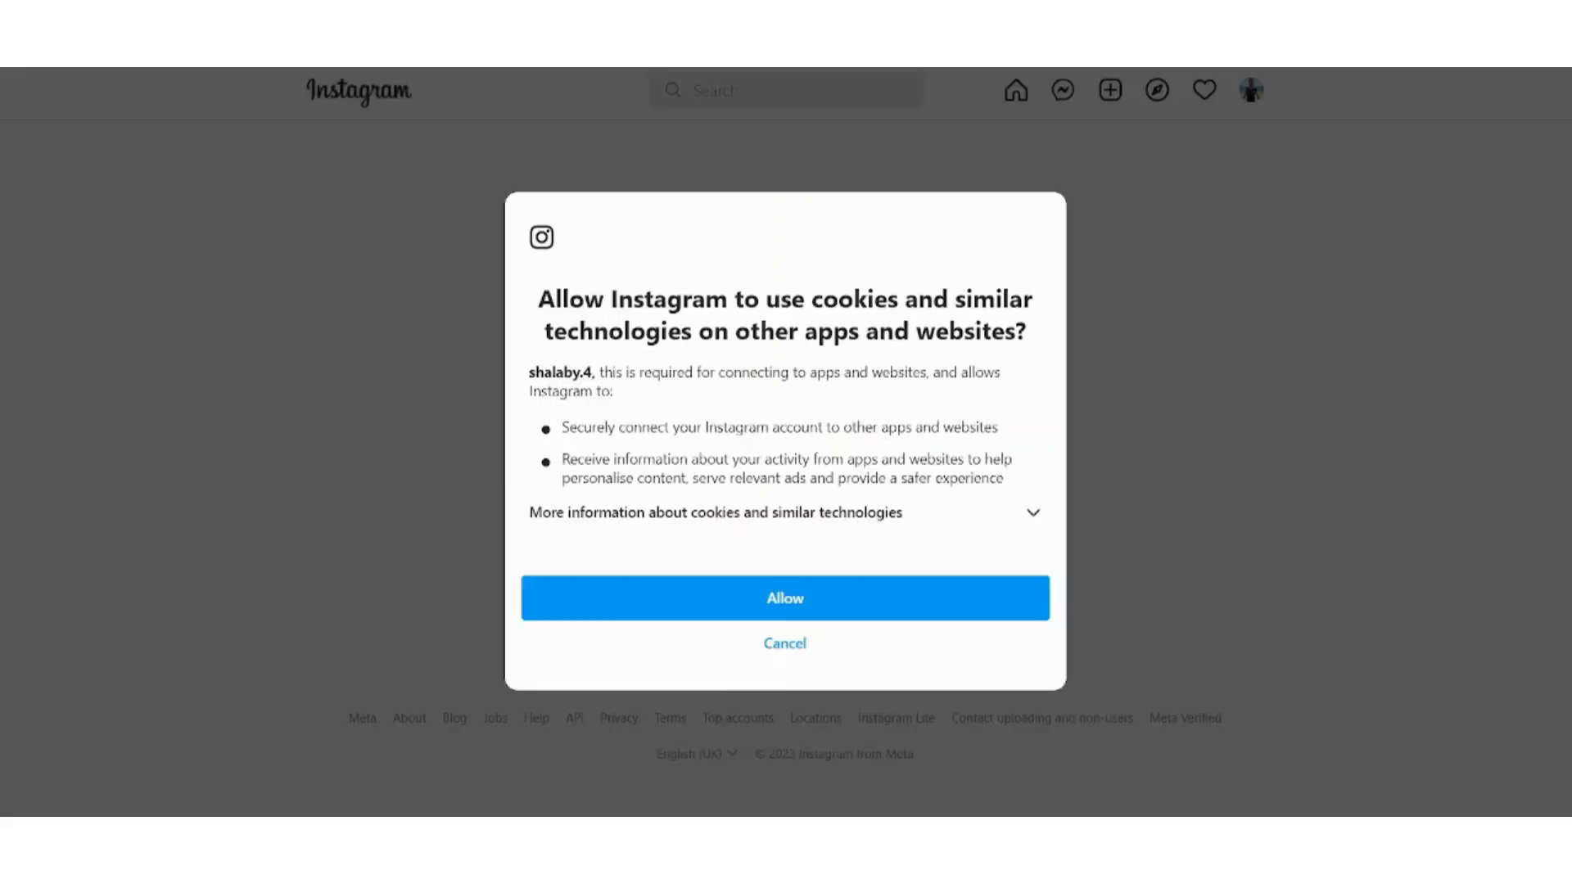
Allow Instagram's cookies and grant Later access to the Instagram account.
{"action": "left_click", "coordinate": [699, 612]}
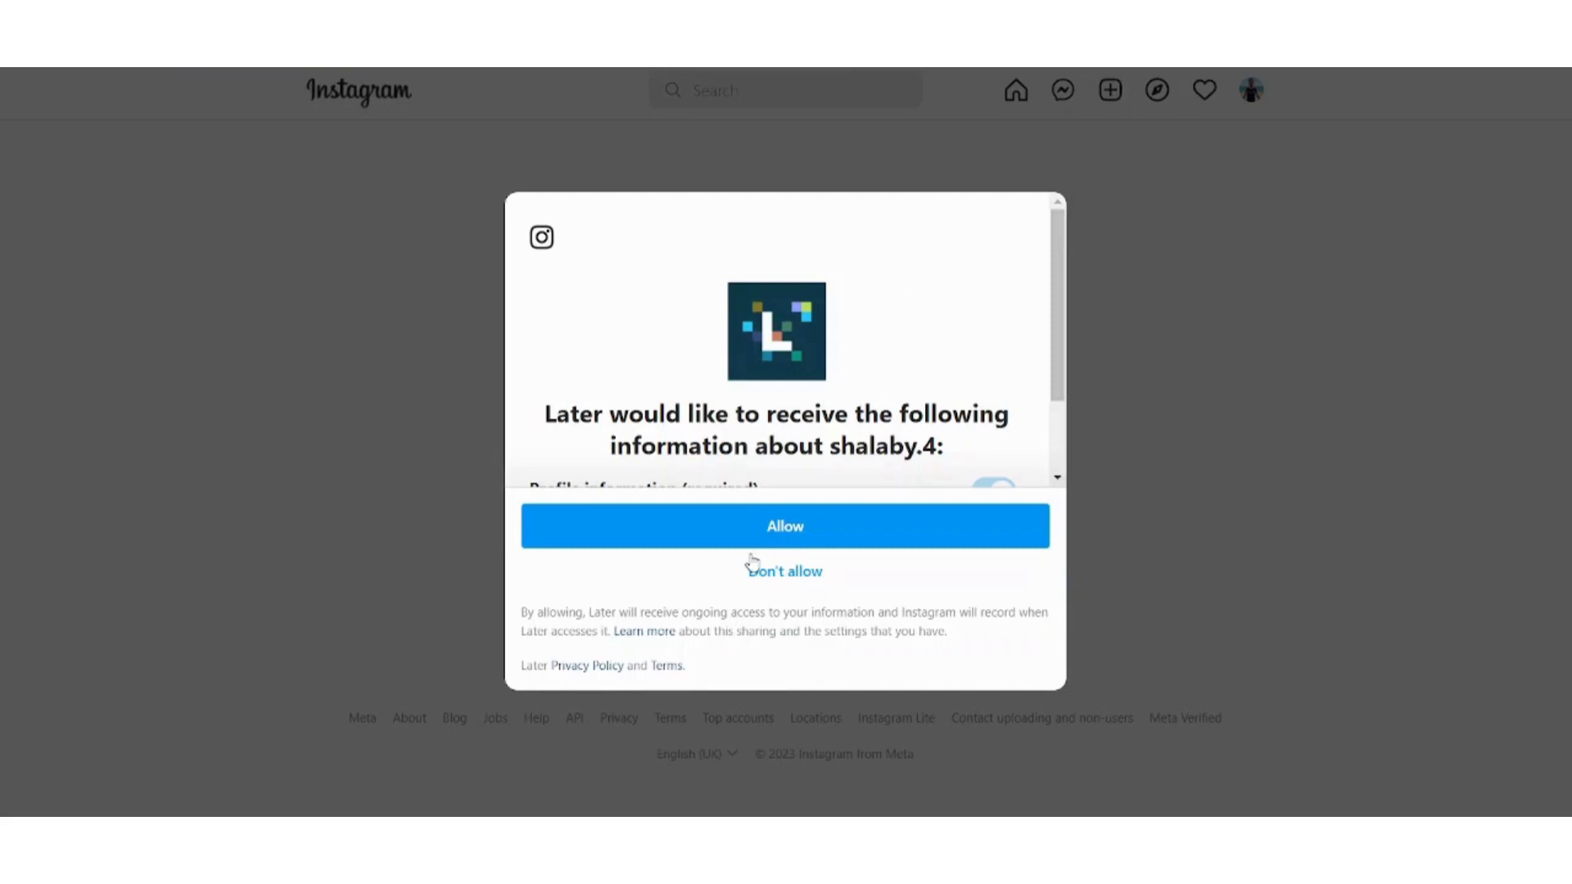
{"action": "left_click", "coordinate": [725, 541]}
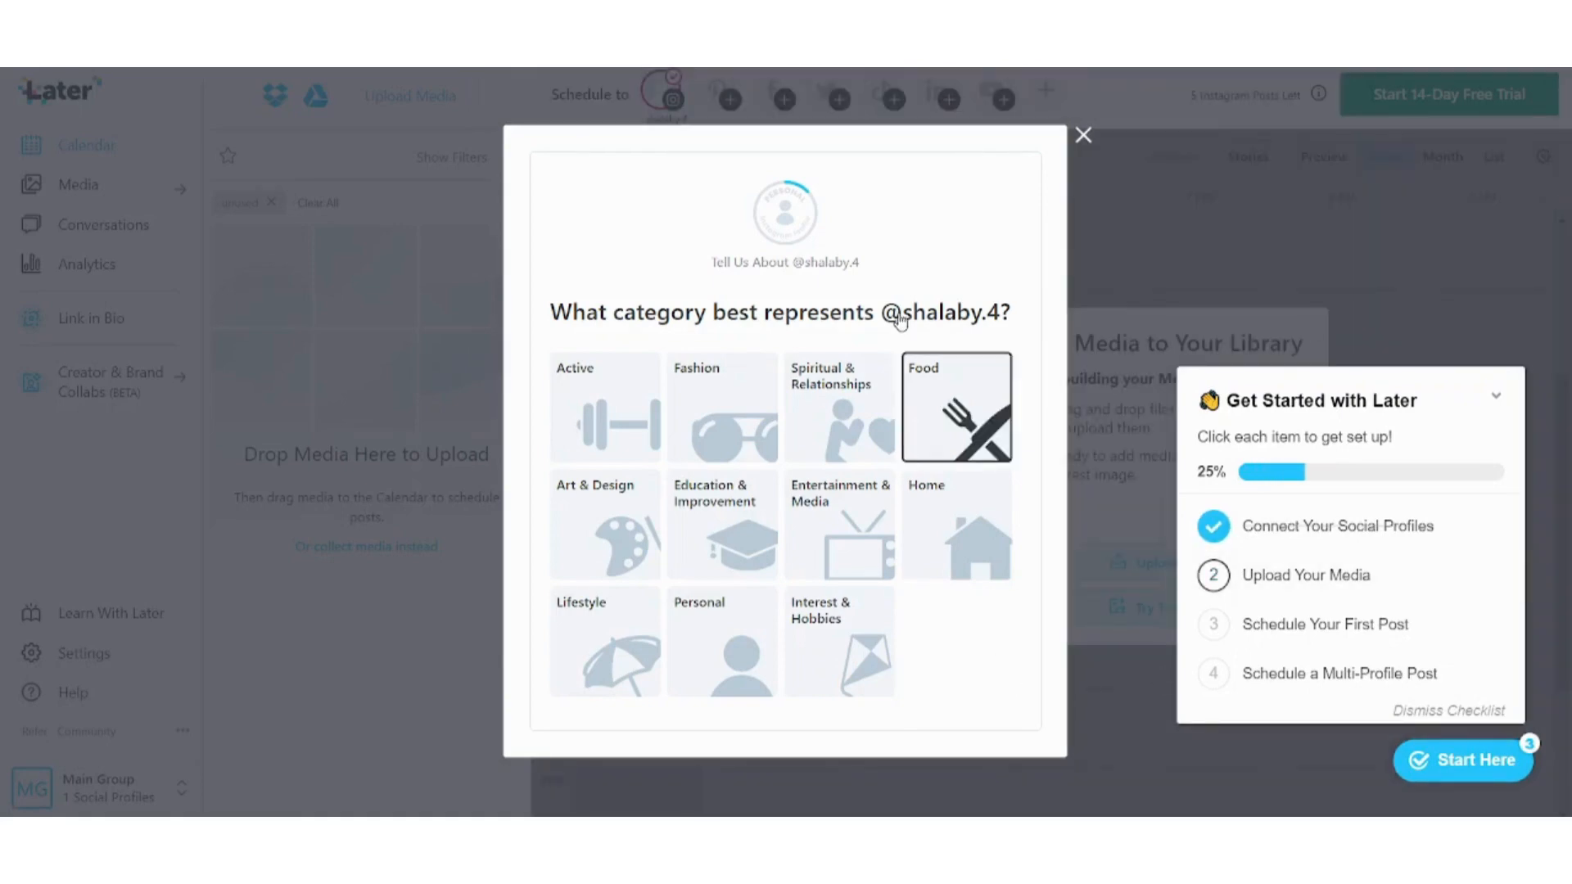
Classify the profile as Active, Health & Wellness, selling products, Physical Store / Location; skip hashtags.
{"action": "left_click", "coordinate": [1084, 136]}
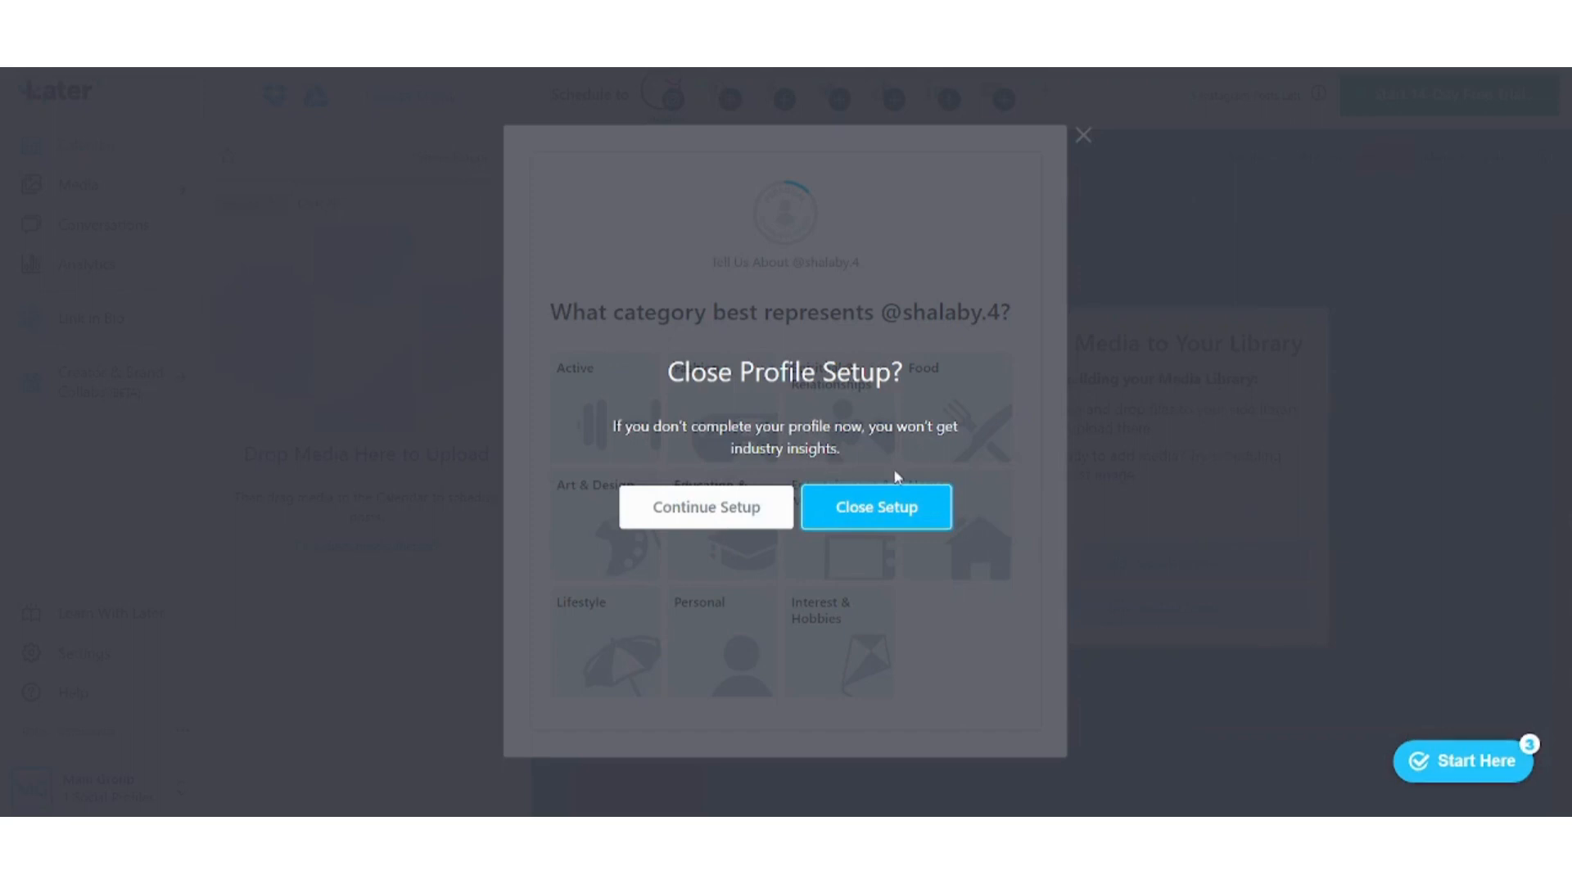
{"action": "left_click", "coordinate": [707, 513]}
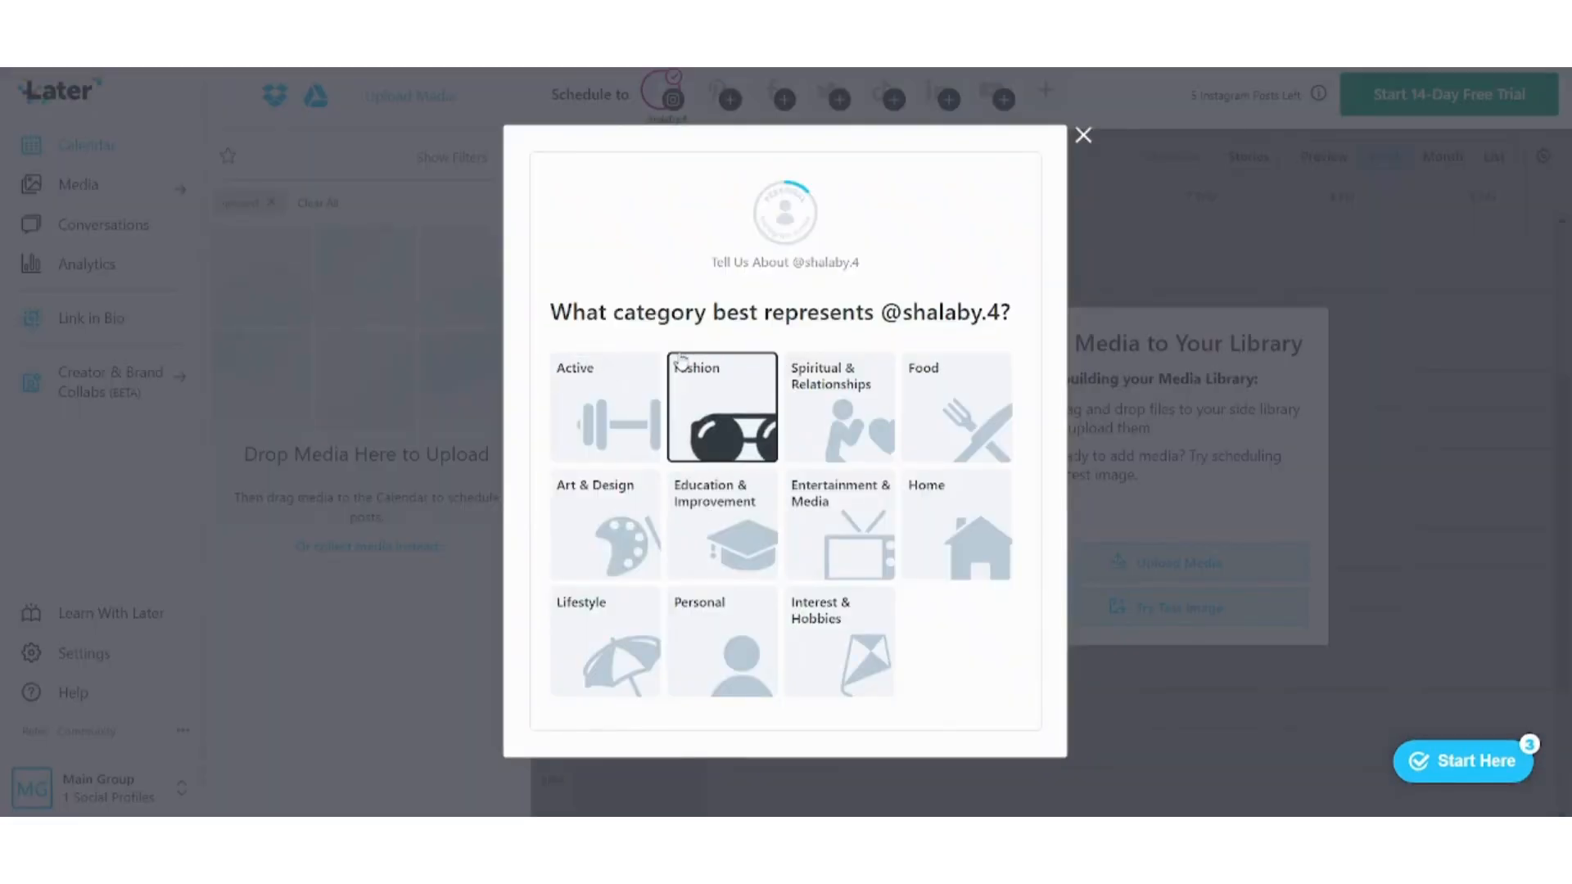
{"action": "left_click", "coordinate": [580, 388]}
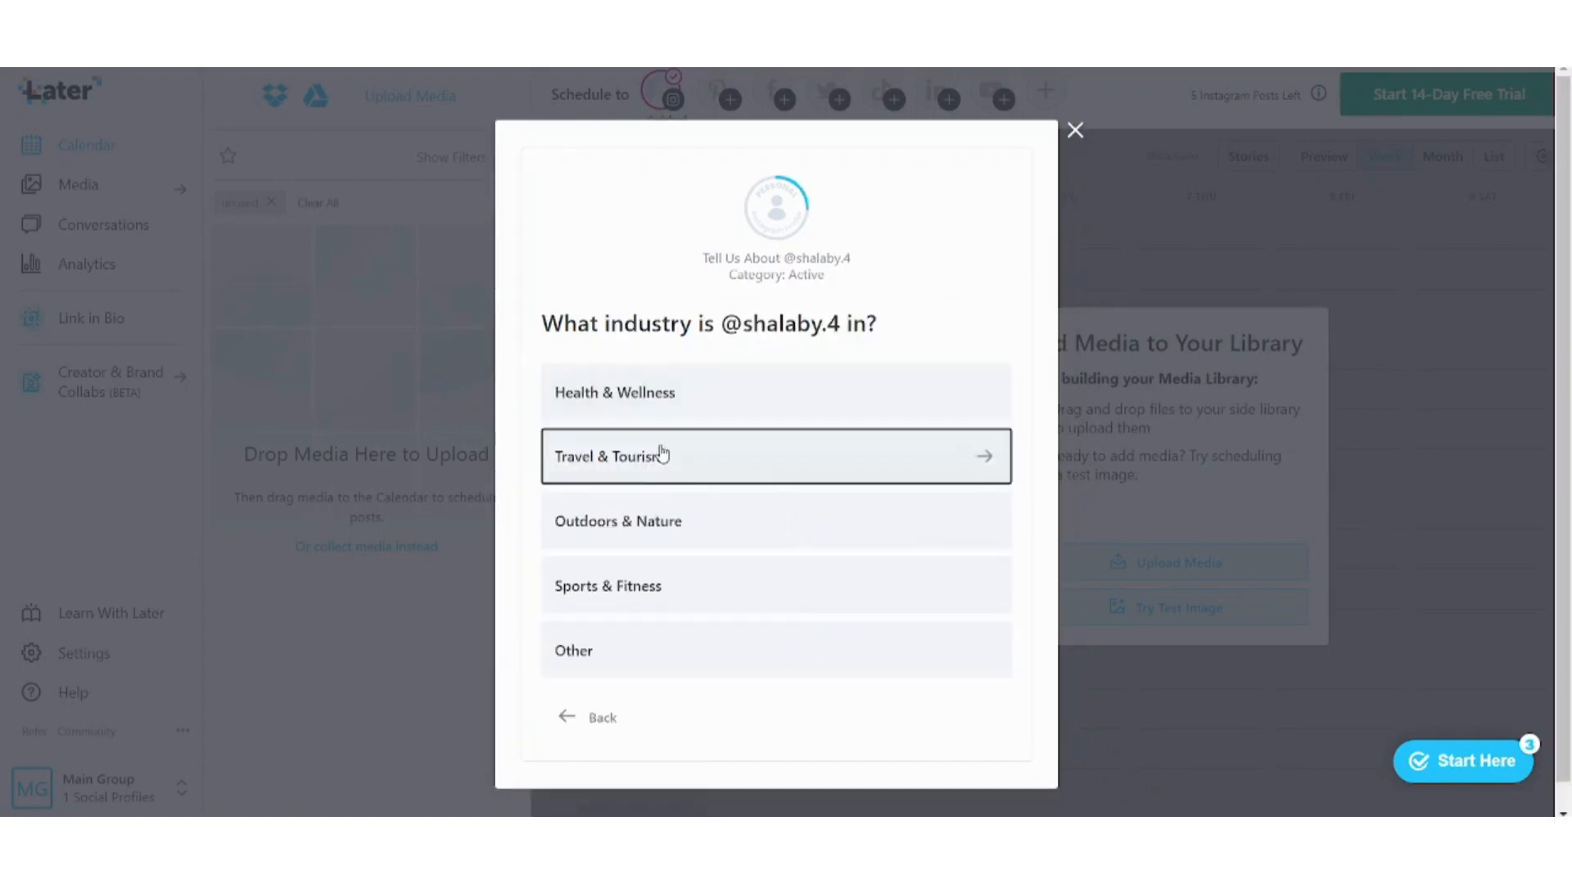
{"action": "left_click", "coordinate": [653, 399]}
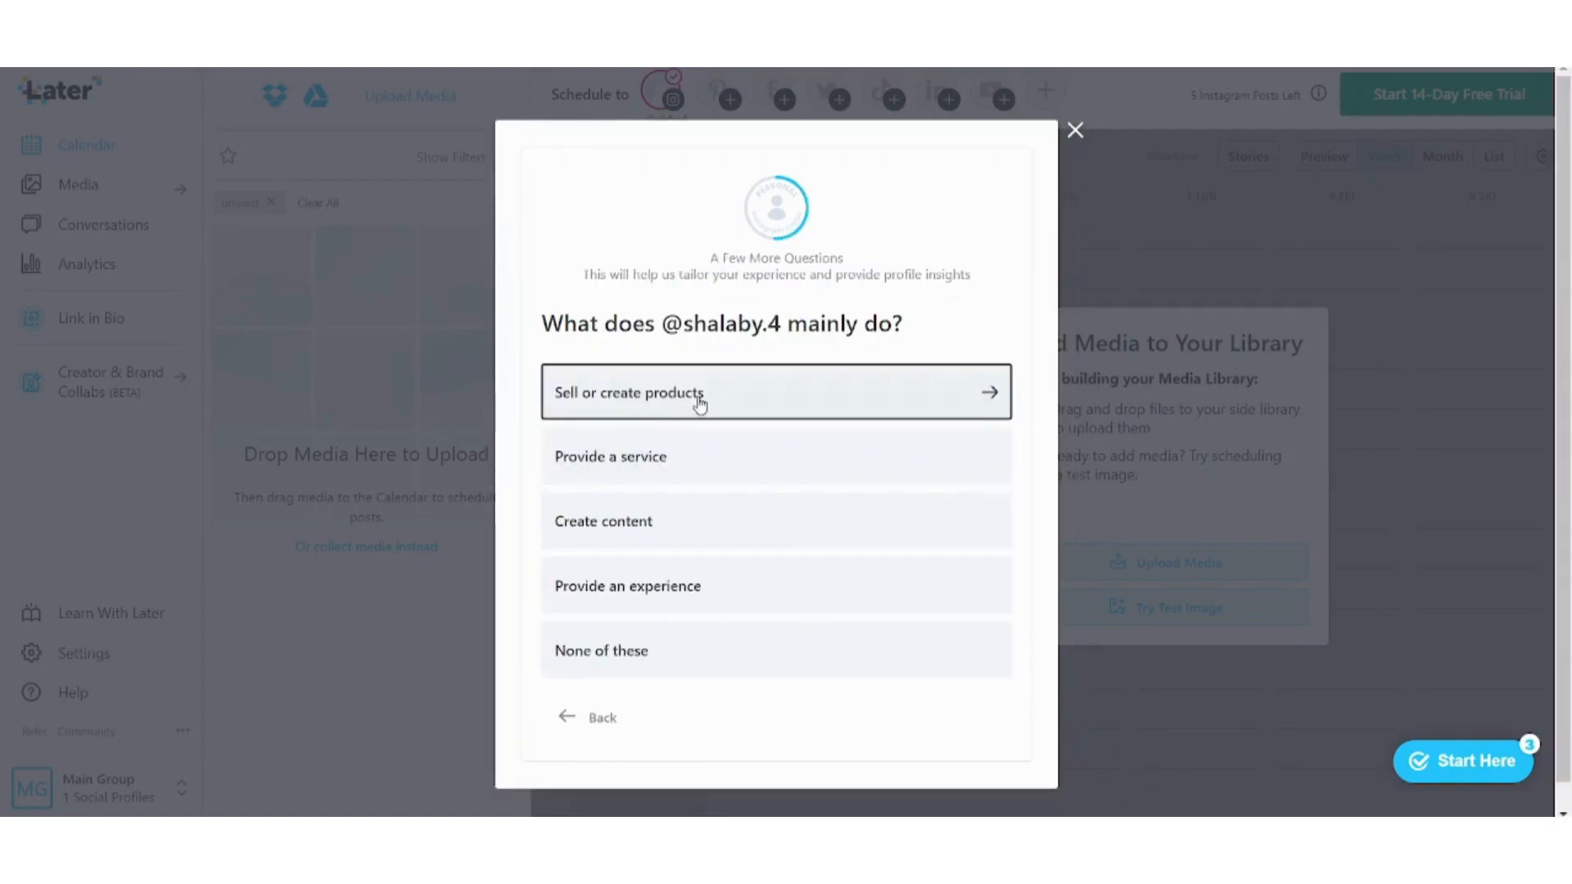
{"action": "left_click", "coordinate": [700, 396]}
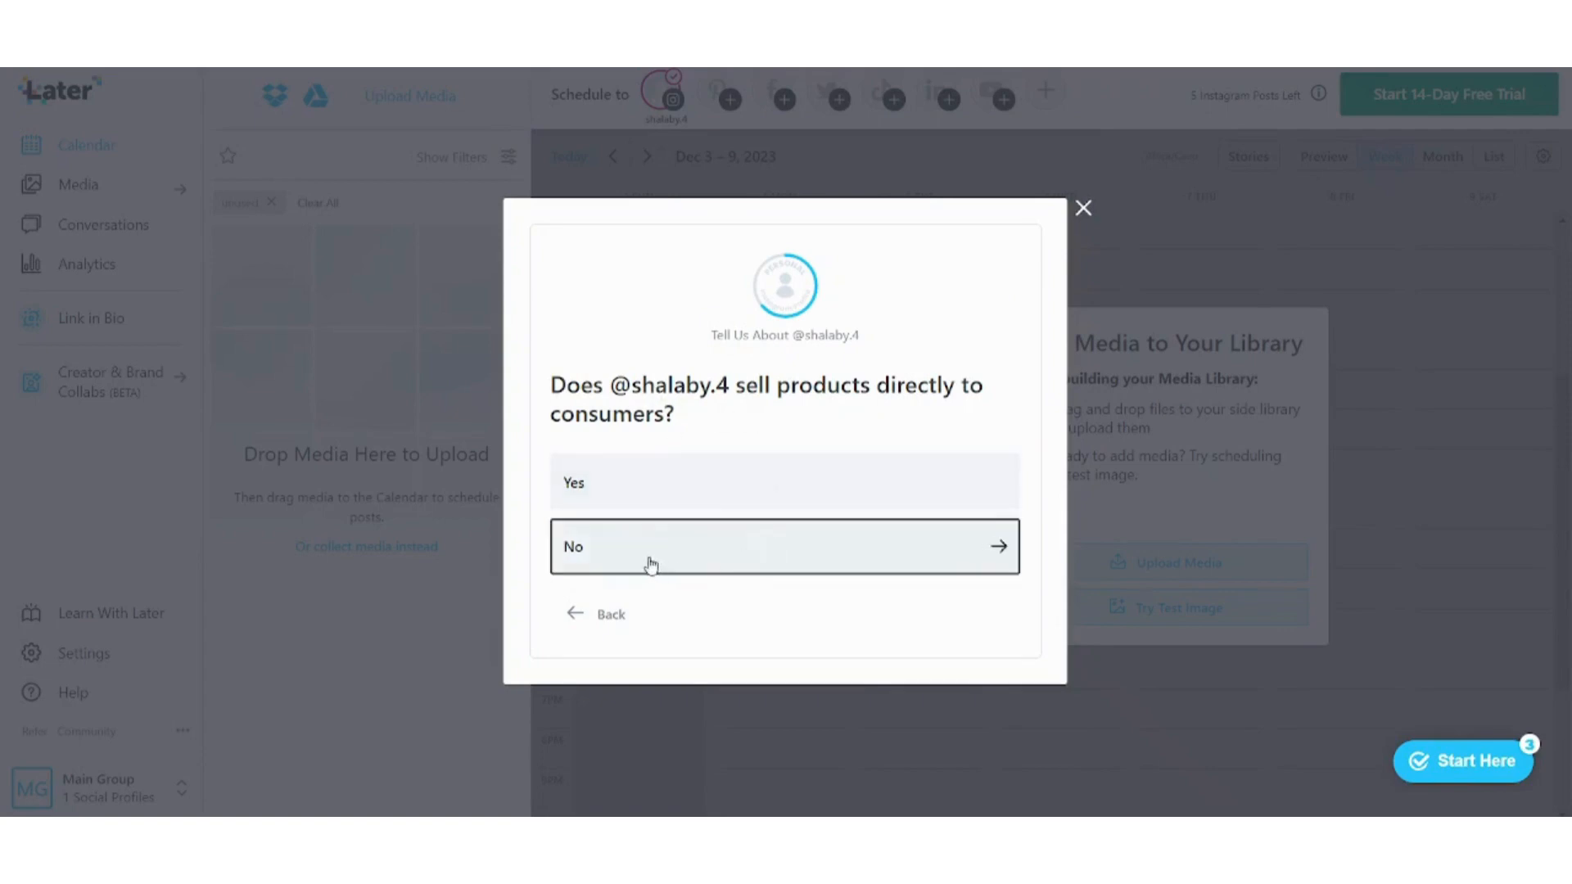
{"action": "left_click", "coordinate": [642, 503]}
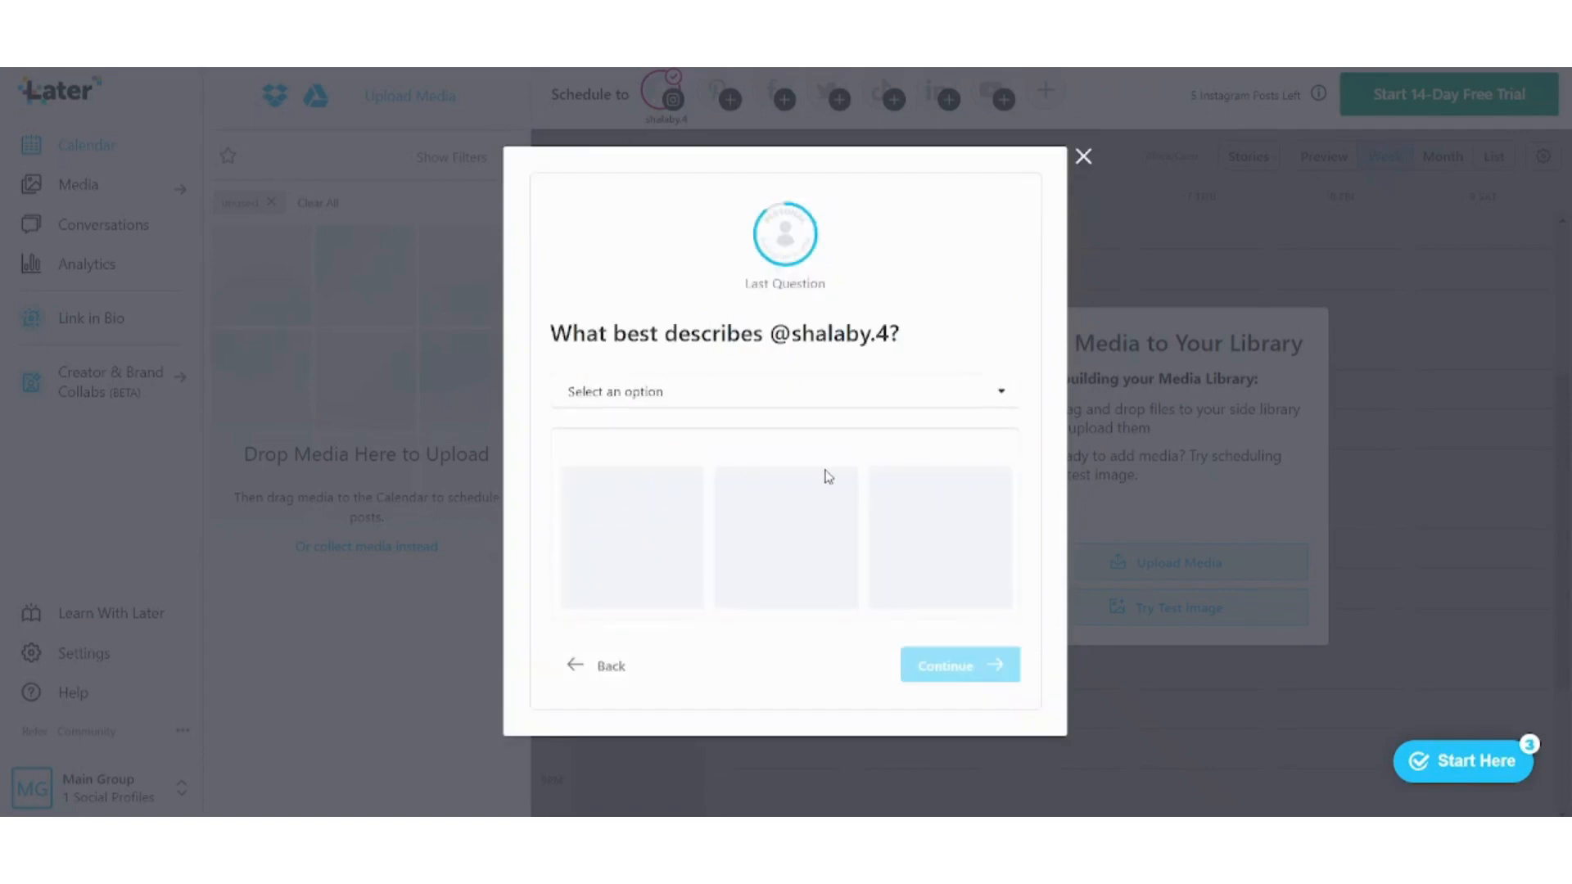
{"action": "left_click", "coordinate": [656, 399]}
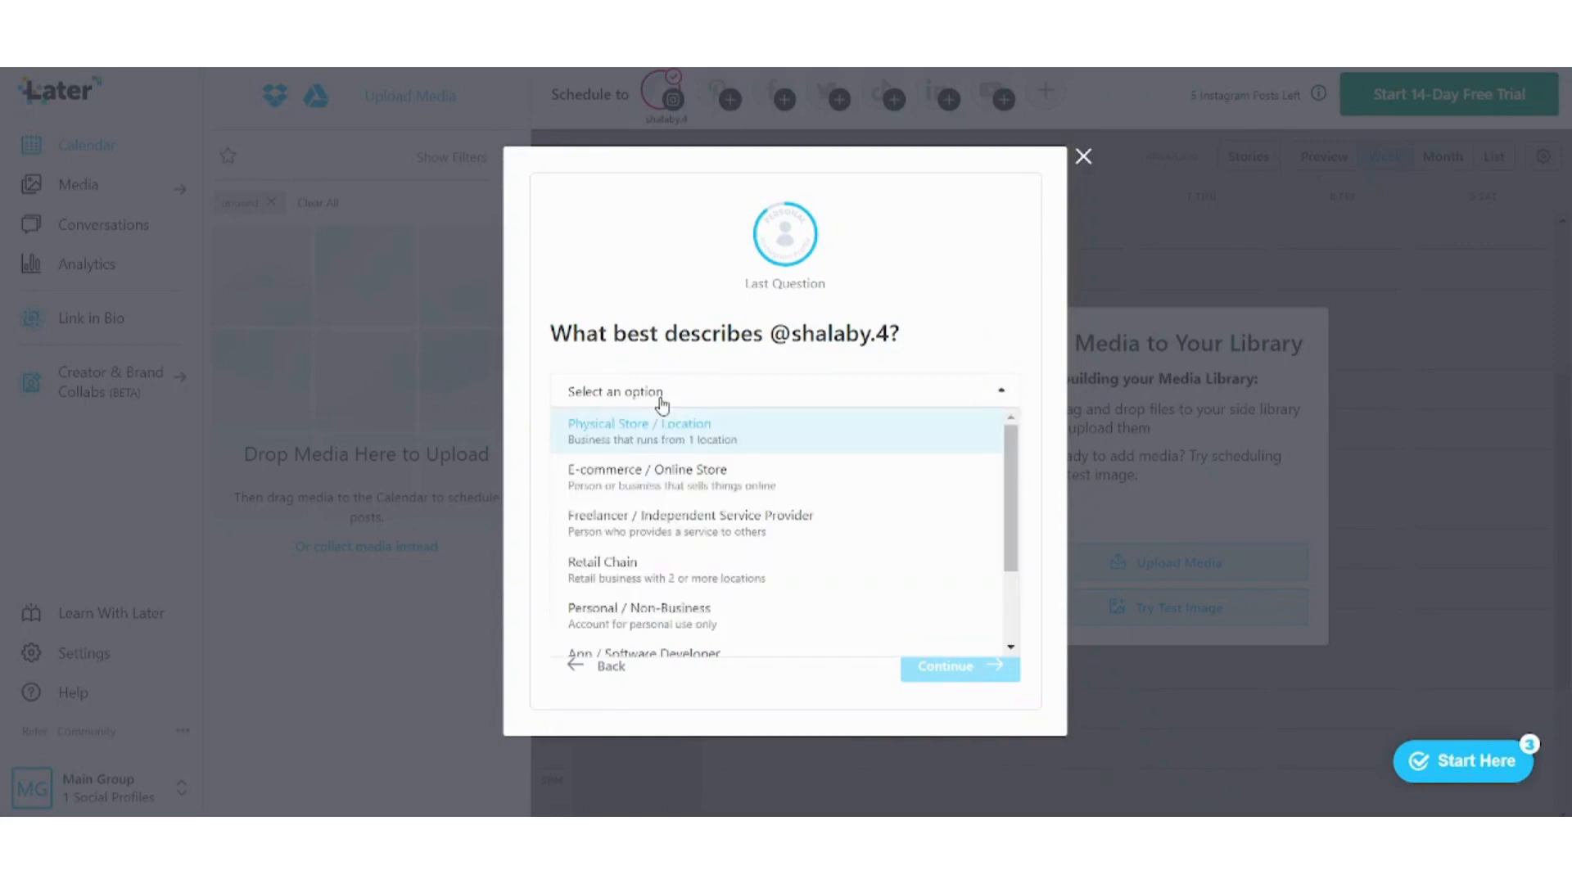
{"action": "left_click", "coordinate": [704, 443]}
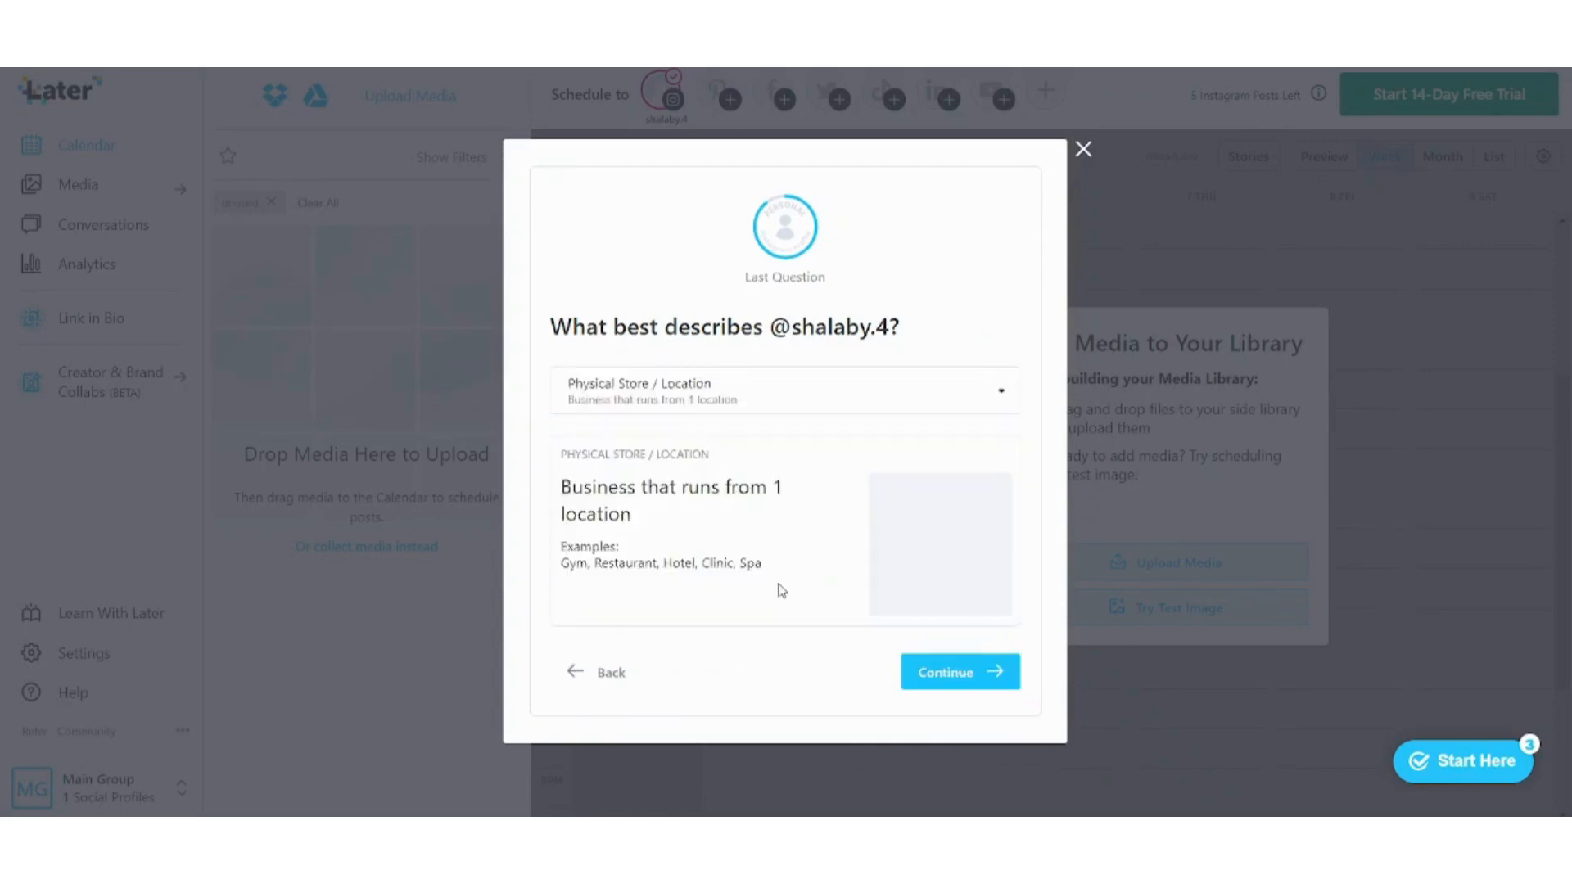
{"action": "left_click", "coordinate": [972, 674]}
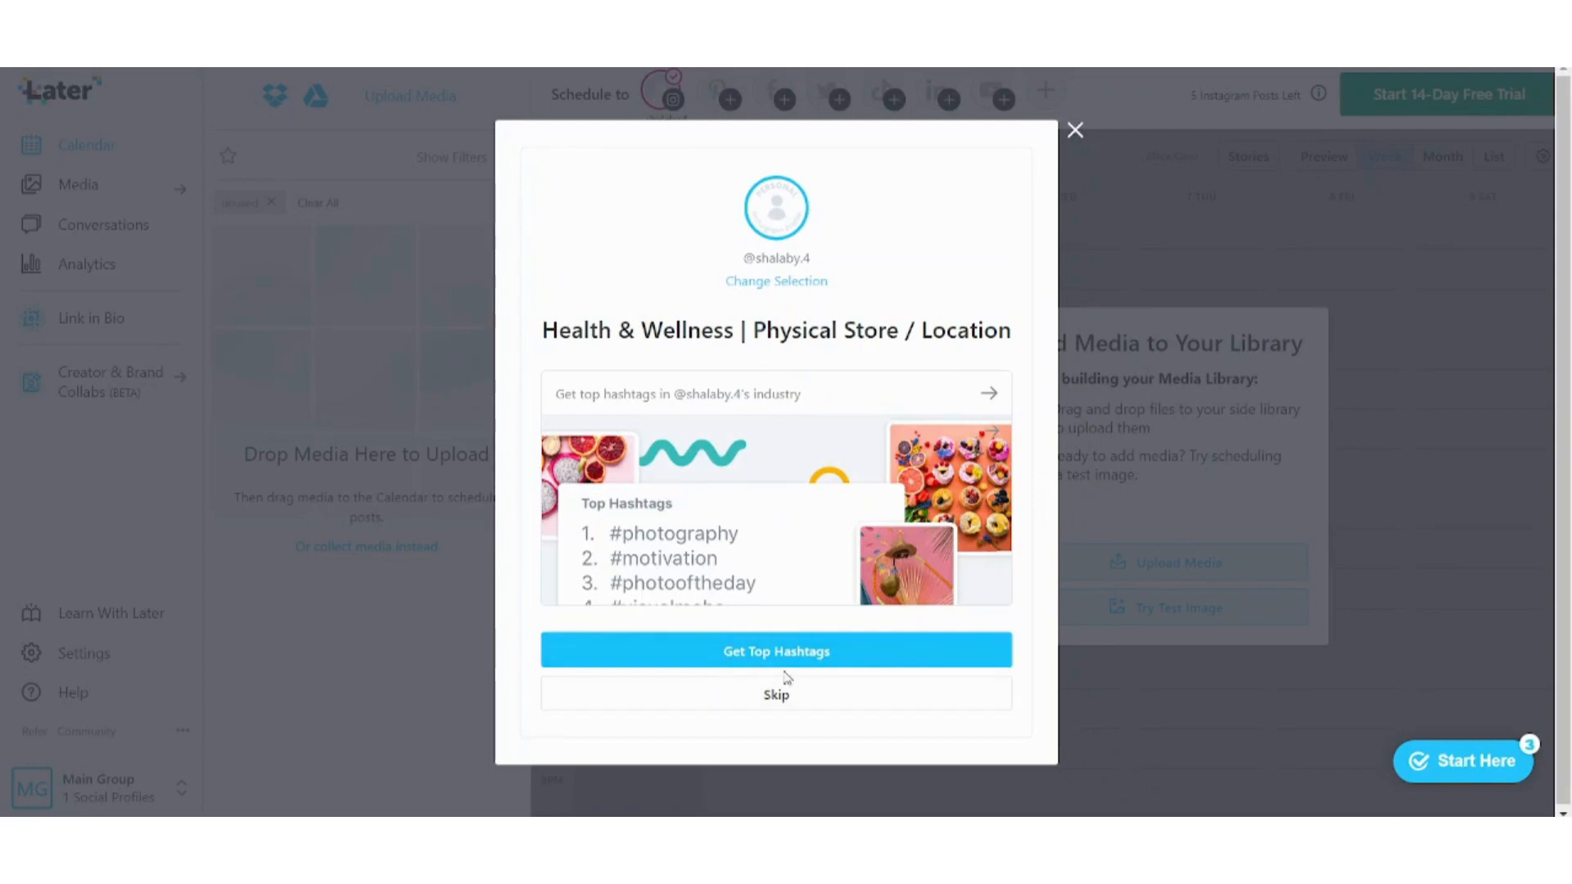
{"action": "left_click", "coordinate": [788, 696]}
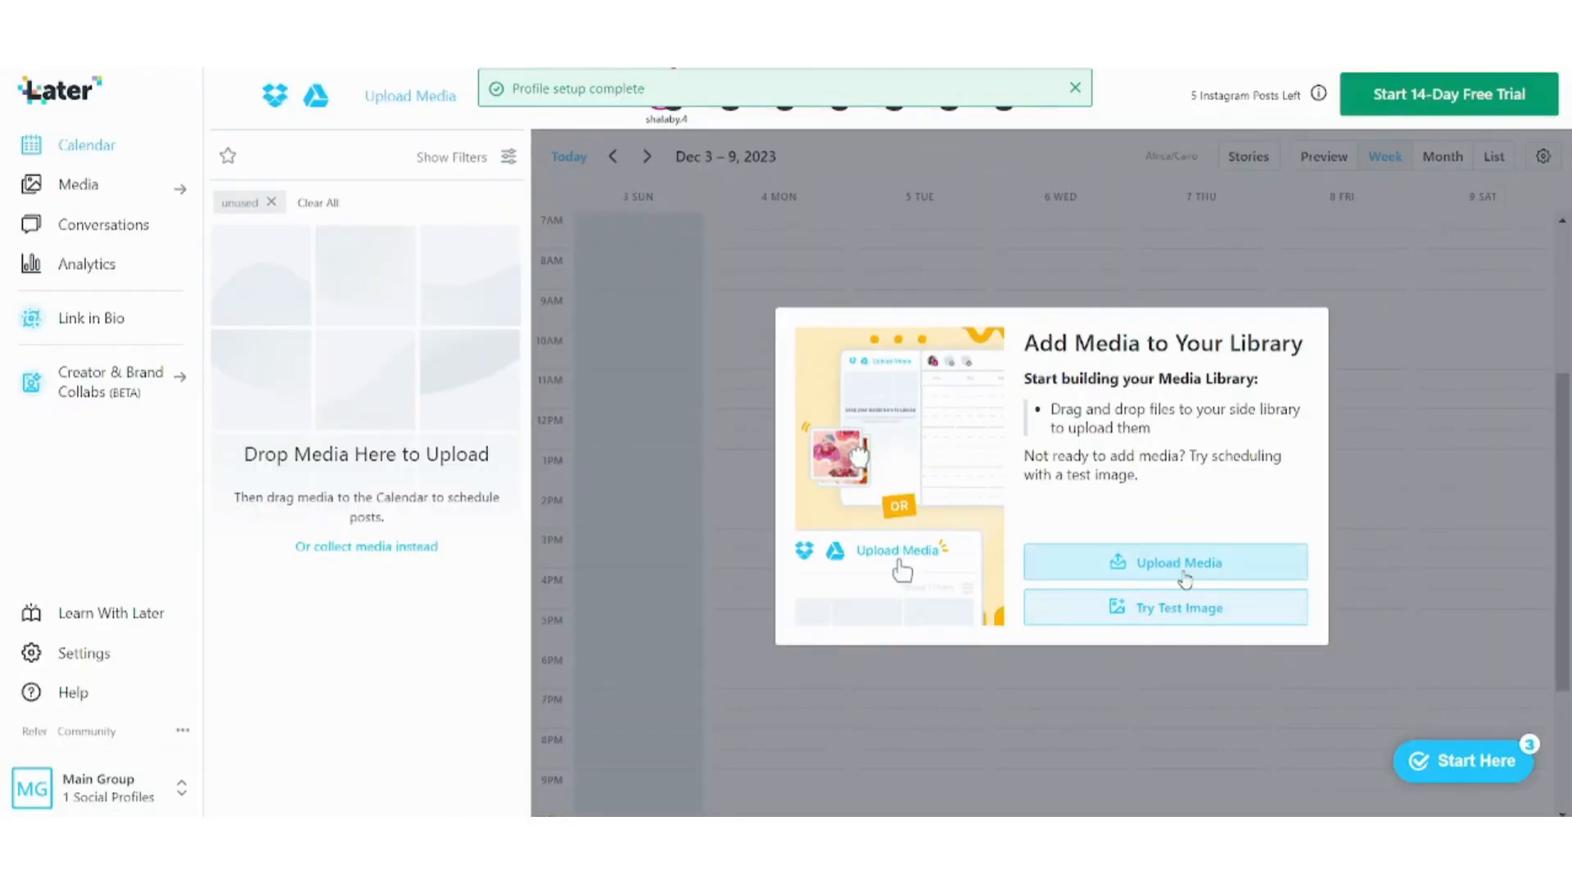
Start connecting a Pinterest profile from the Schedule to bar.
{"action": "mouse_move", "coordinate": [672, 85]}
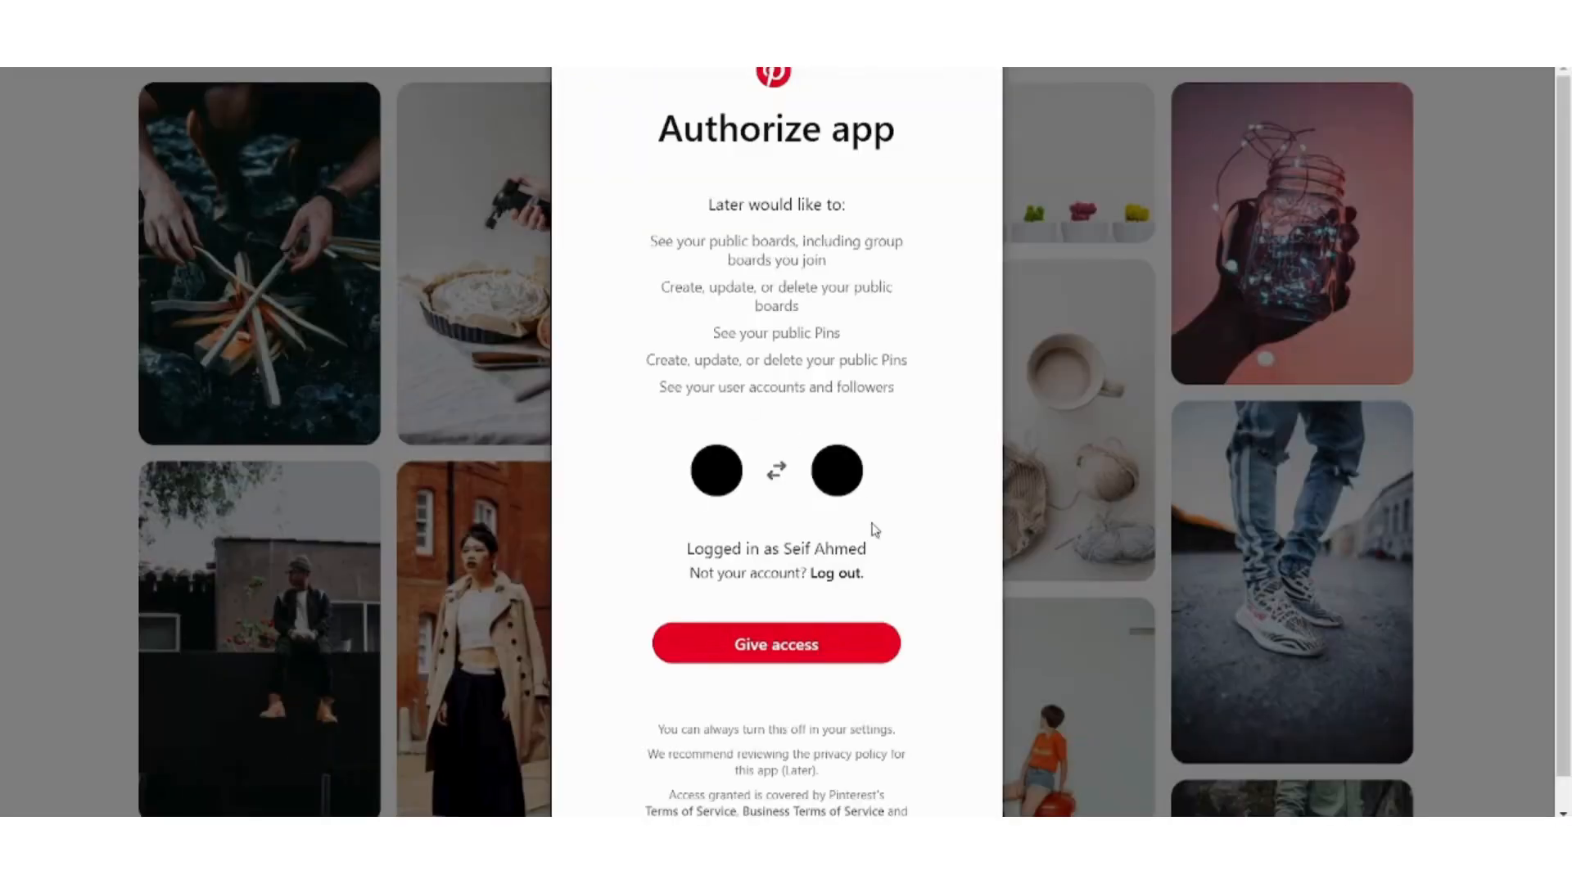
Give Later access to the Pinterest account on the Authorize app page.
{"action": "left_click", "coordinate": [836, 657]}
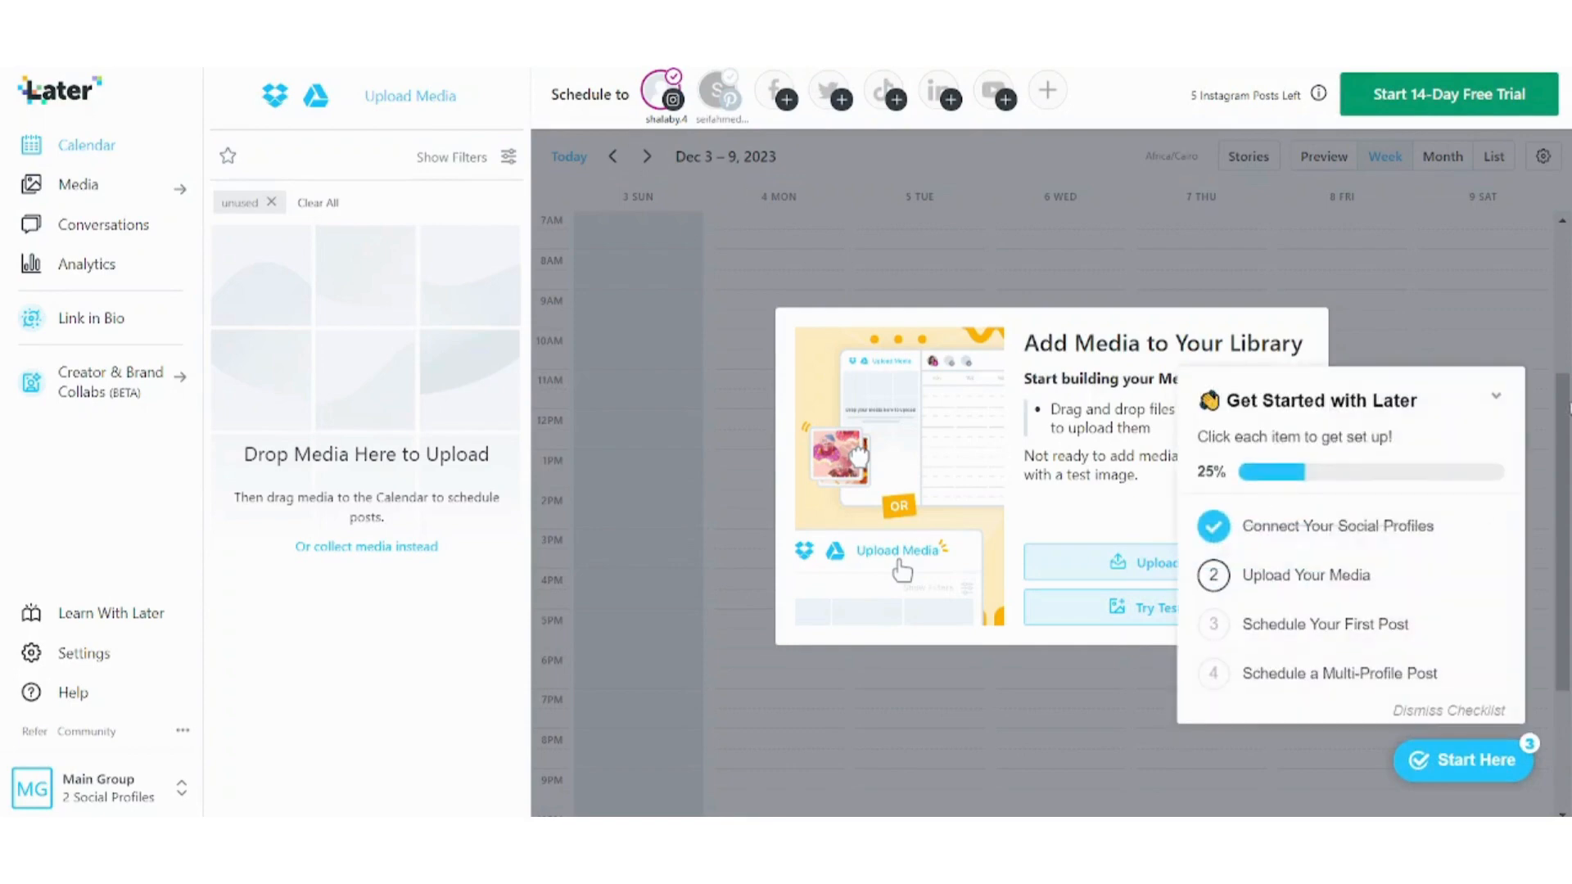
Upload the sunset oil-pump photo to the media library and continue past the add-media prompt.
{"action": "left_click", "coordinate": [1495, 396]}
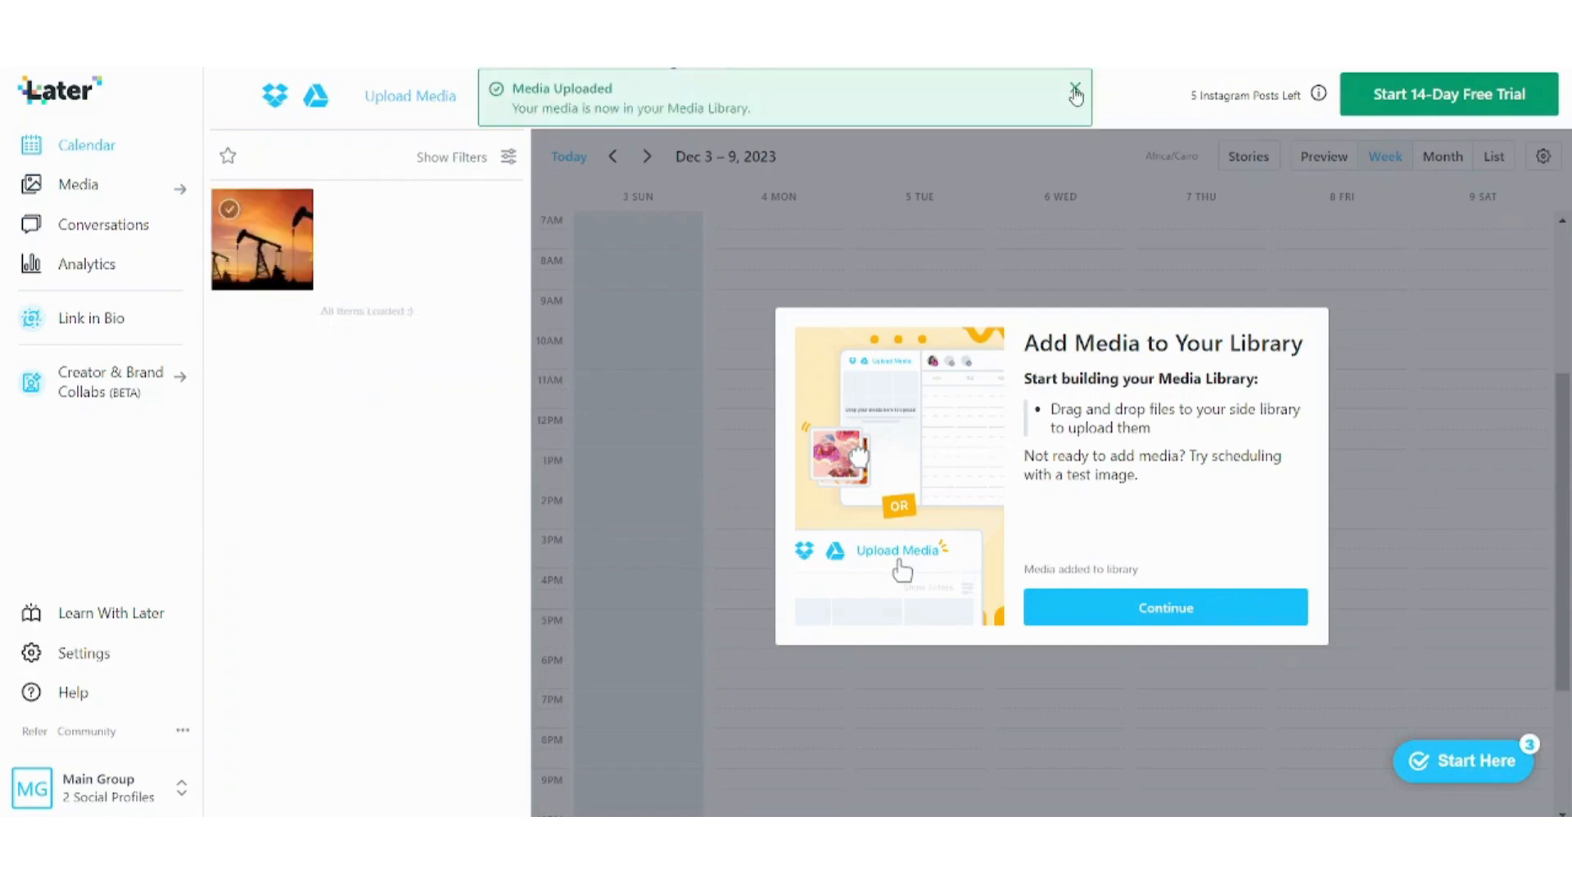
{"action": "left_click", "coordinate": [1075, 94]}
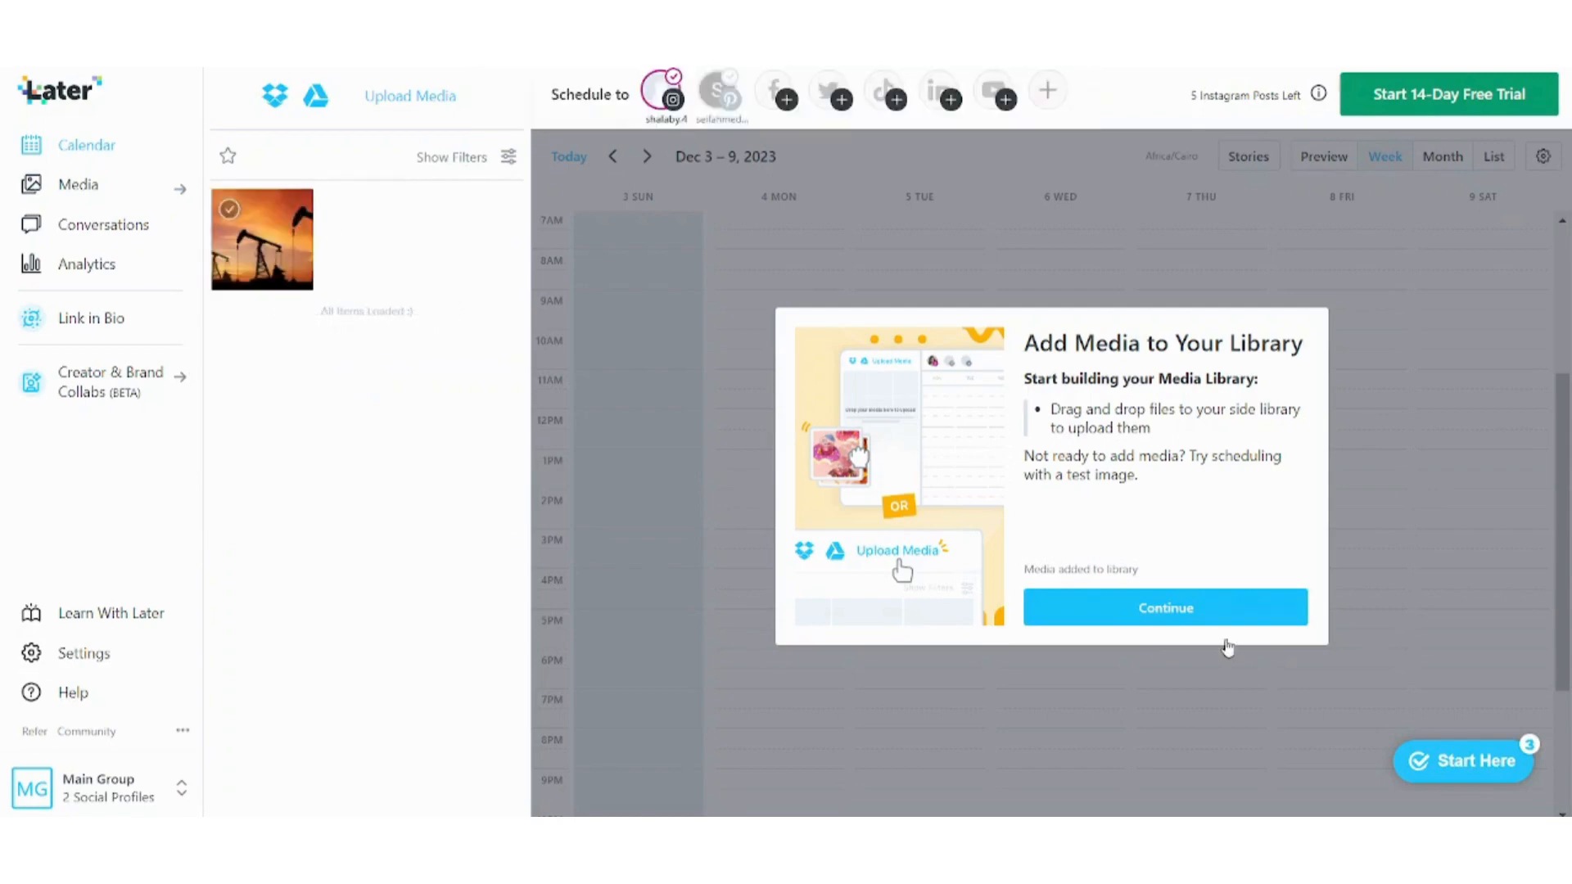
{"action": "left_click", "coordinate": [1153, 607]}
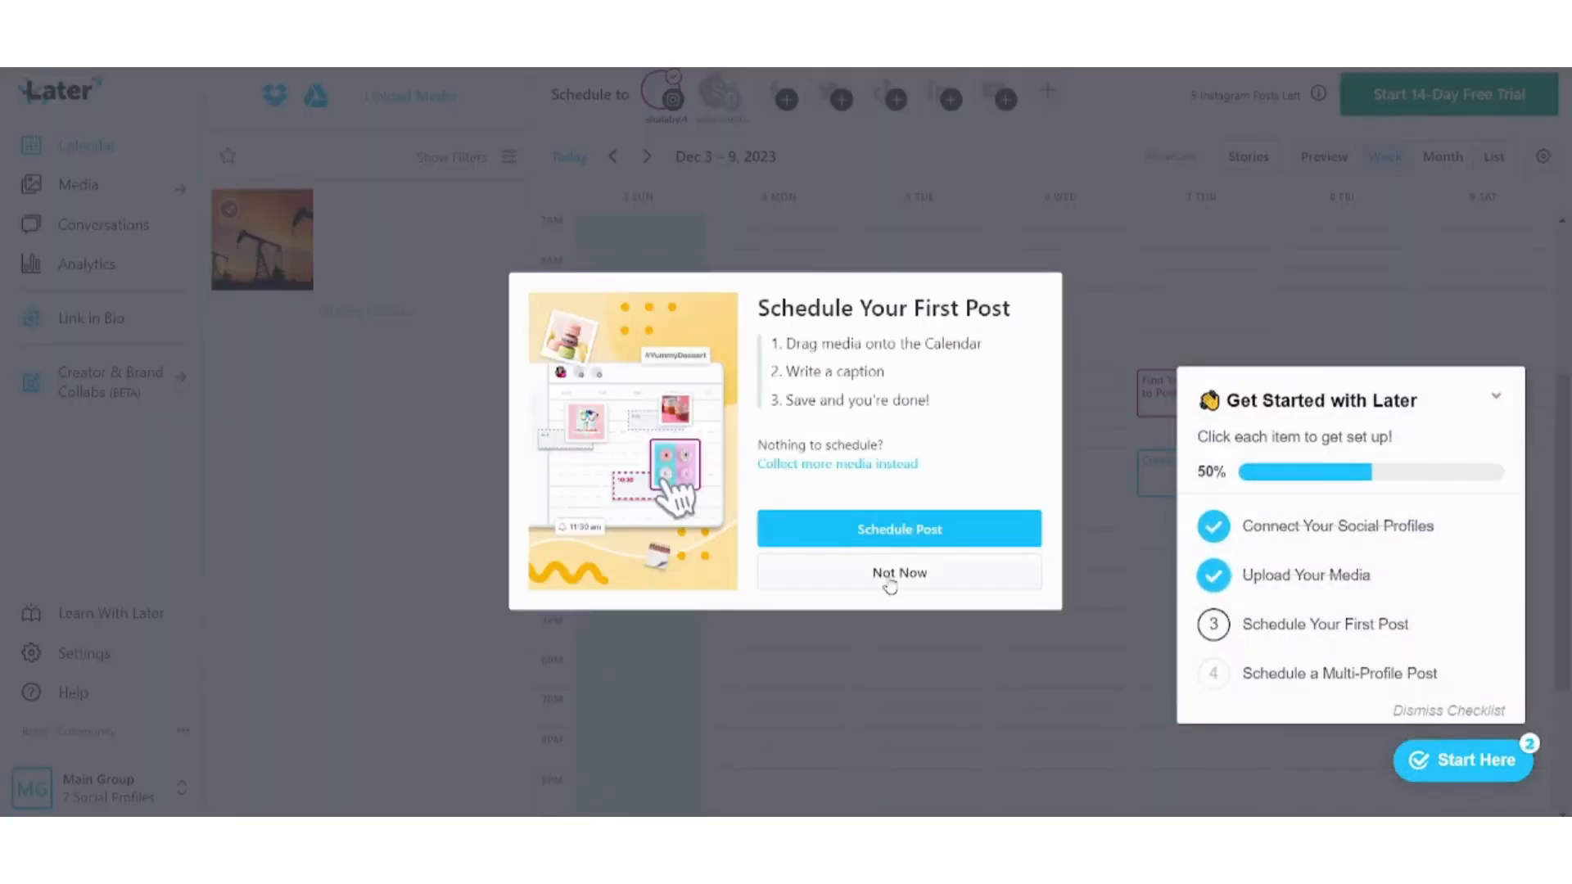
Postpone scheduling the first post and switch the calendar to month view.
{"action": "left_click", "coordinate": [891, 581]}
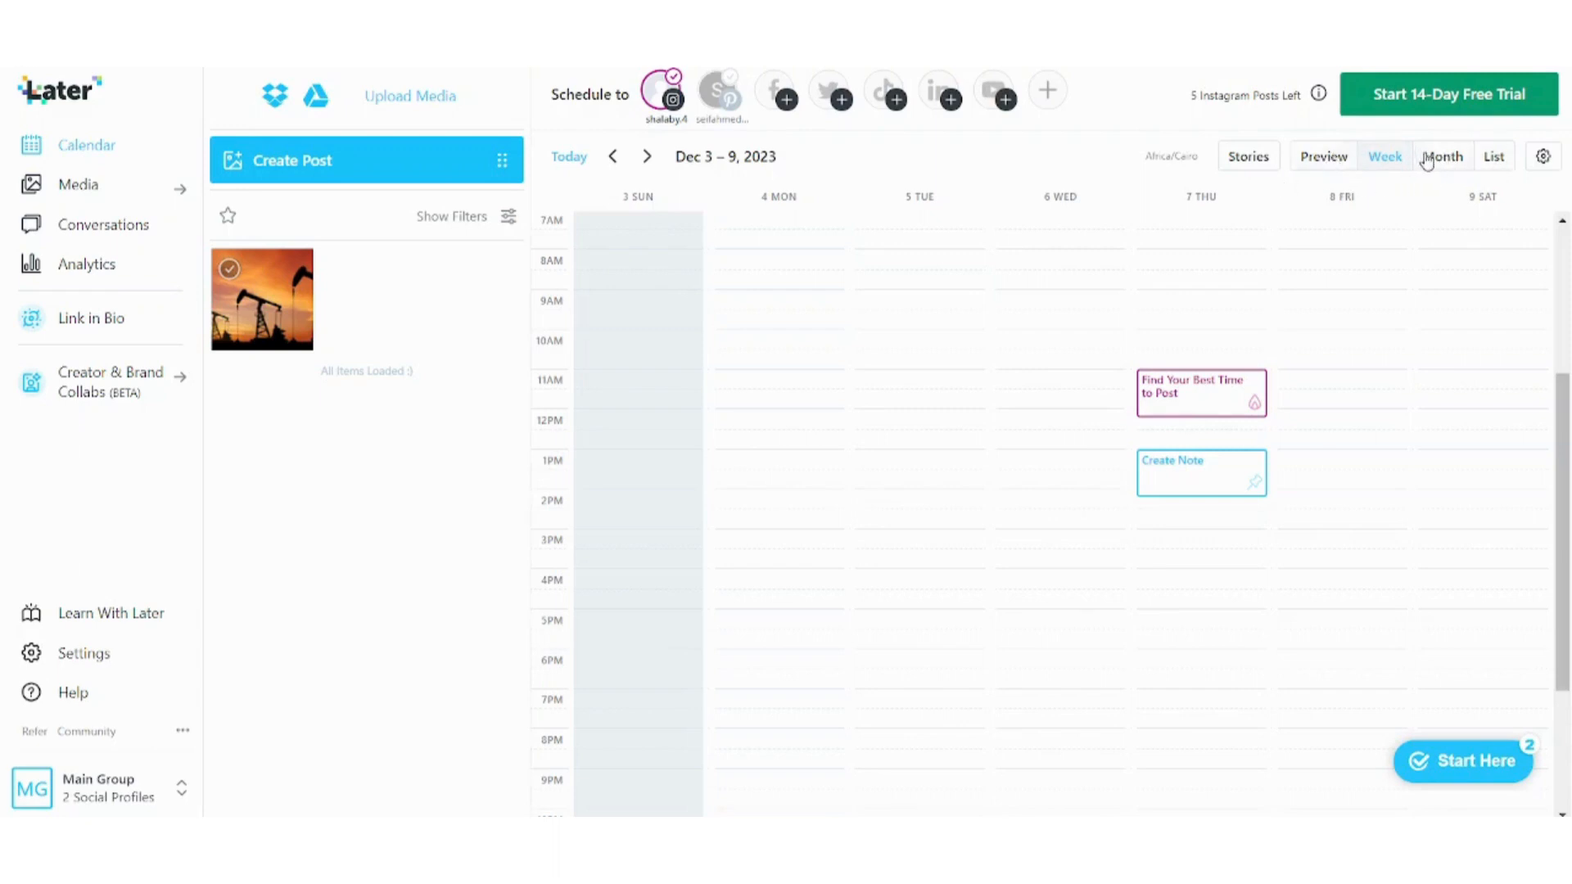
{"action": "left_click", "coordinate": [1426, 158]}
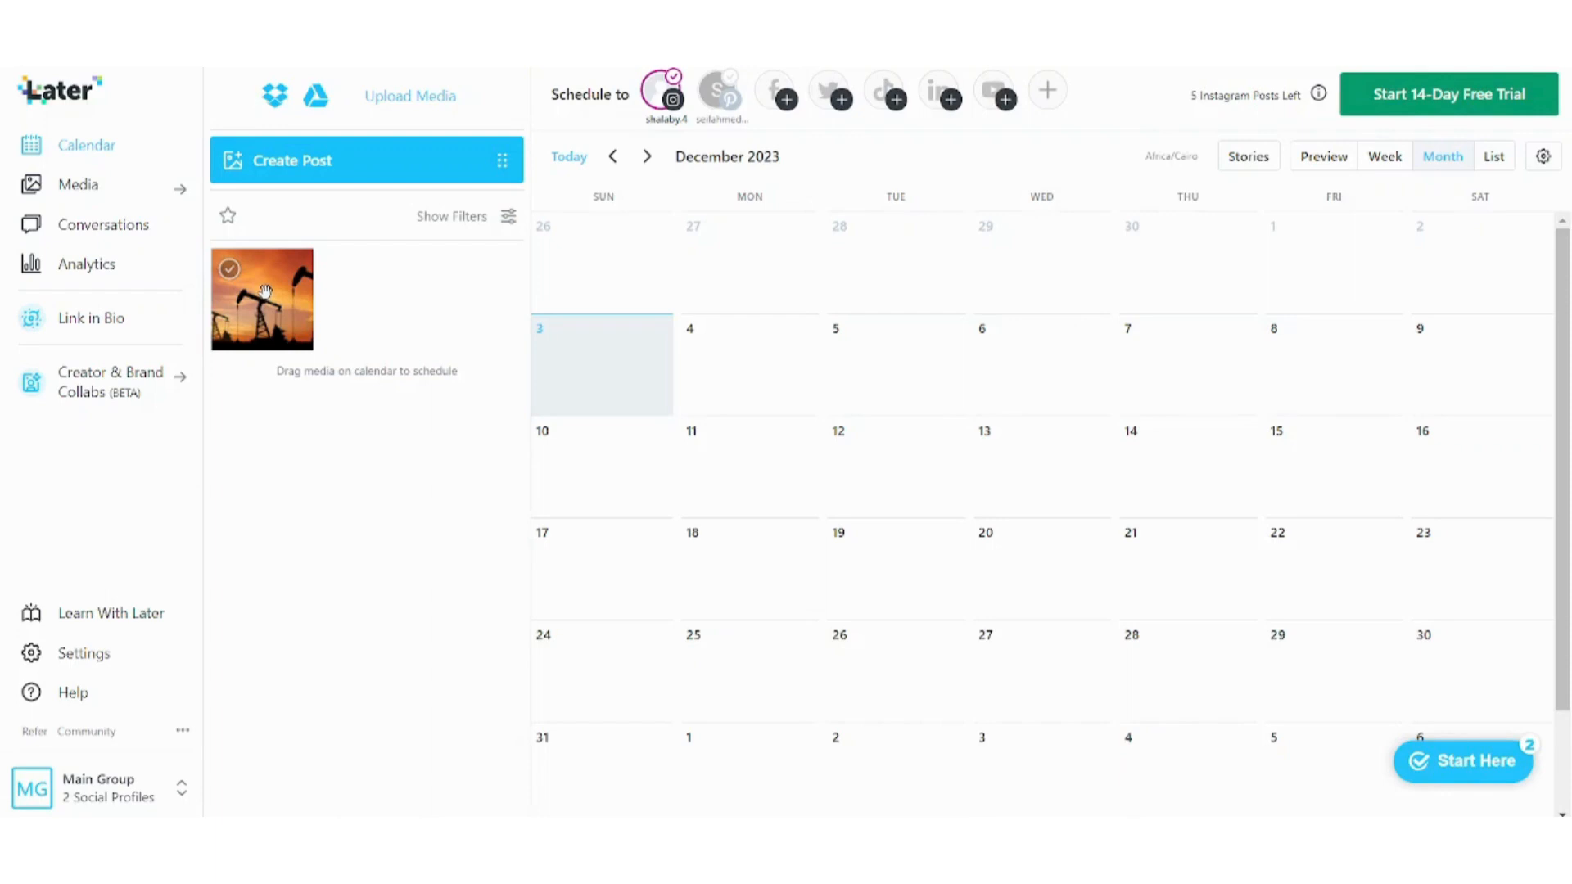
{"action": "mouse_move", "coordinate": [266, 292]}
{"action": "left_mouse_down"}
{"action": "mouse_move", "coordinate": [414, 347]}
{"action": "mouse_move", "coordinate": [839, 445]}
{"action": "mouse_move", "coordinate": [1021, 442]}
{"action": "mouse_move", "coordinate": [1201, 474]}
{"action": "mouse_move", "coordinate": [1310, 471]}
{"action": "mouse_move", "coordinate": [437, 314]}
{"action": "mouse_move", "coordinate": [291, 317]}
{"action": "mouse_move", "coordinate": [268, 300]}
{"action": "left_mouse_up"}
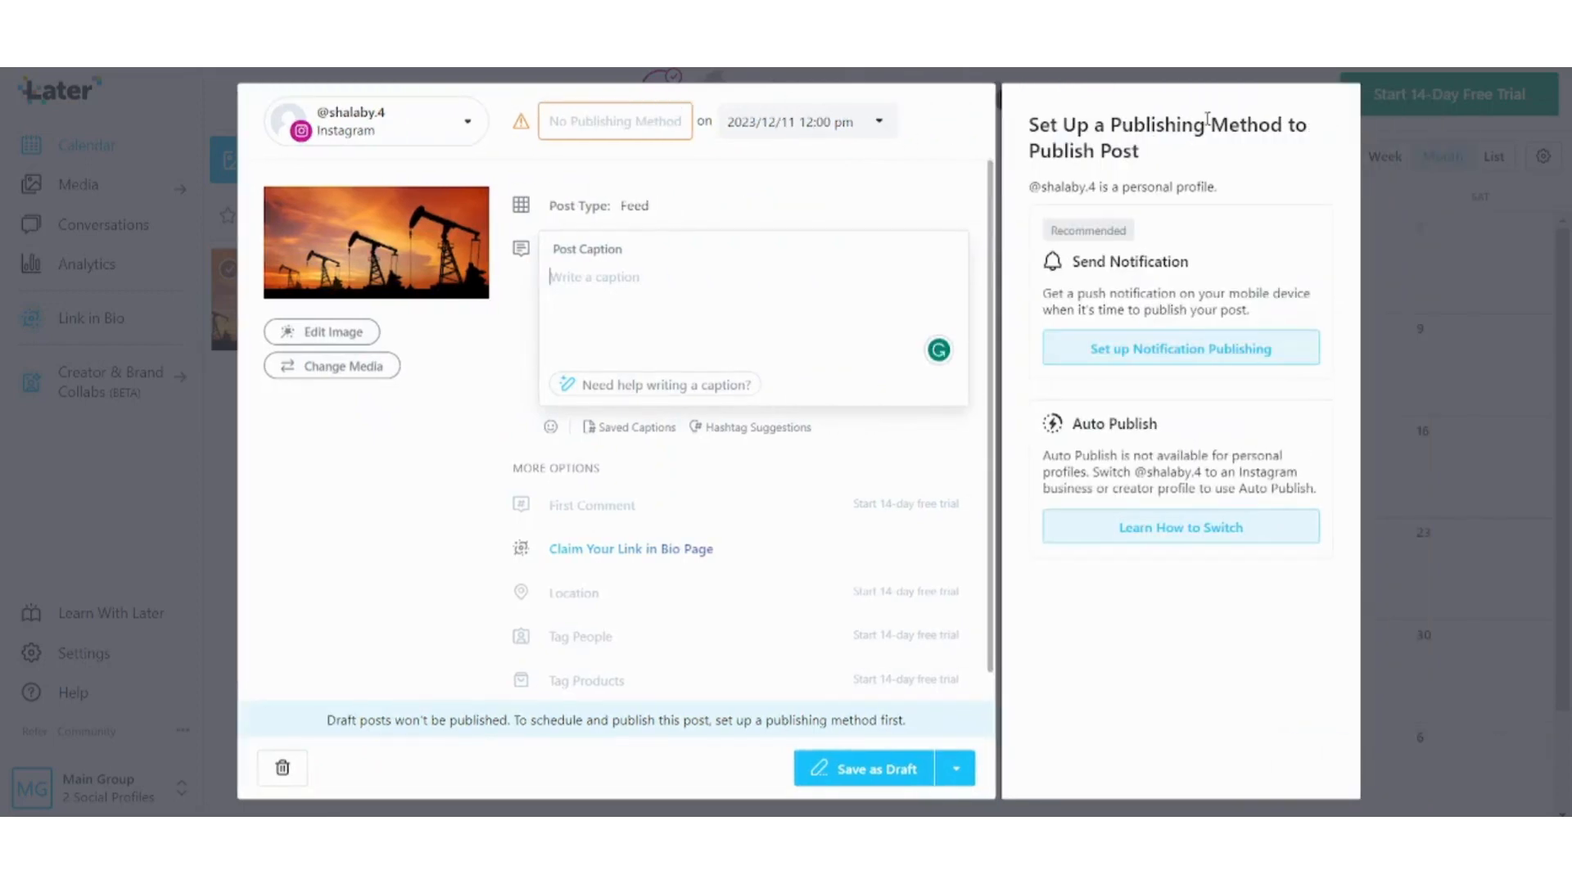
{"action": "left_click", "coordinate": [176, 596]}
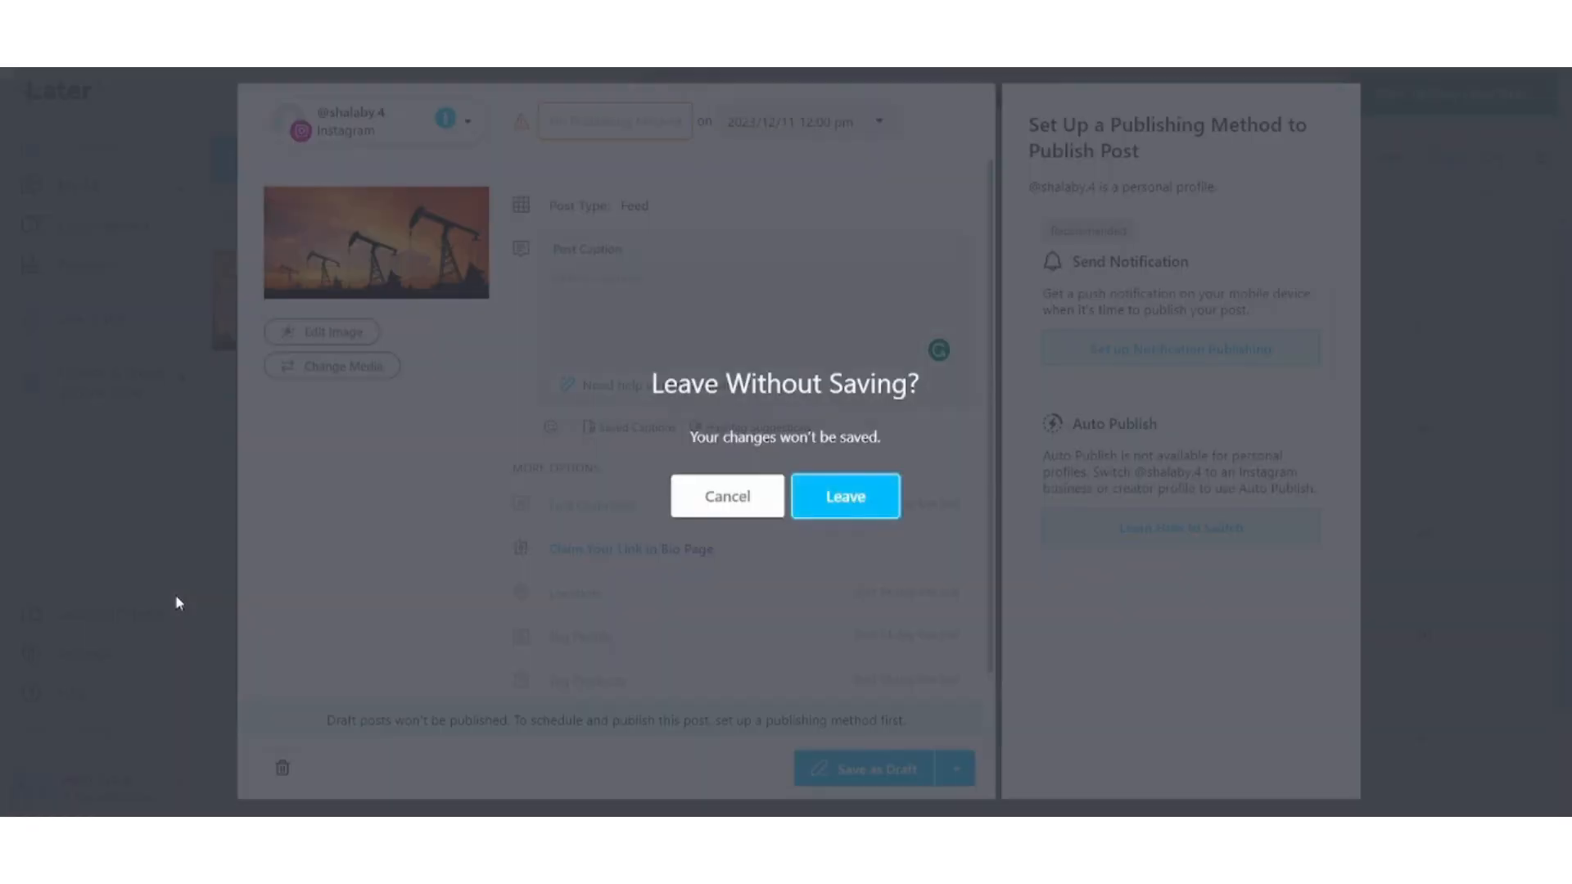
{"action": "left_click", "coordinate": [860, 496]}
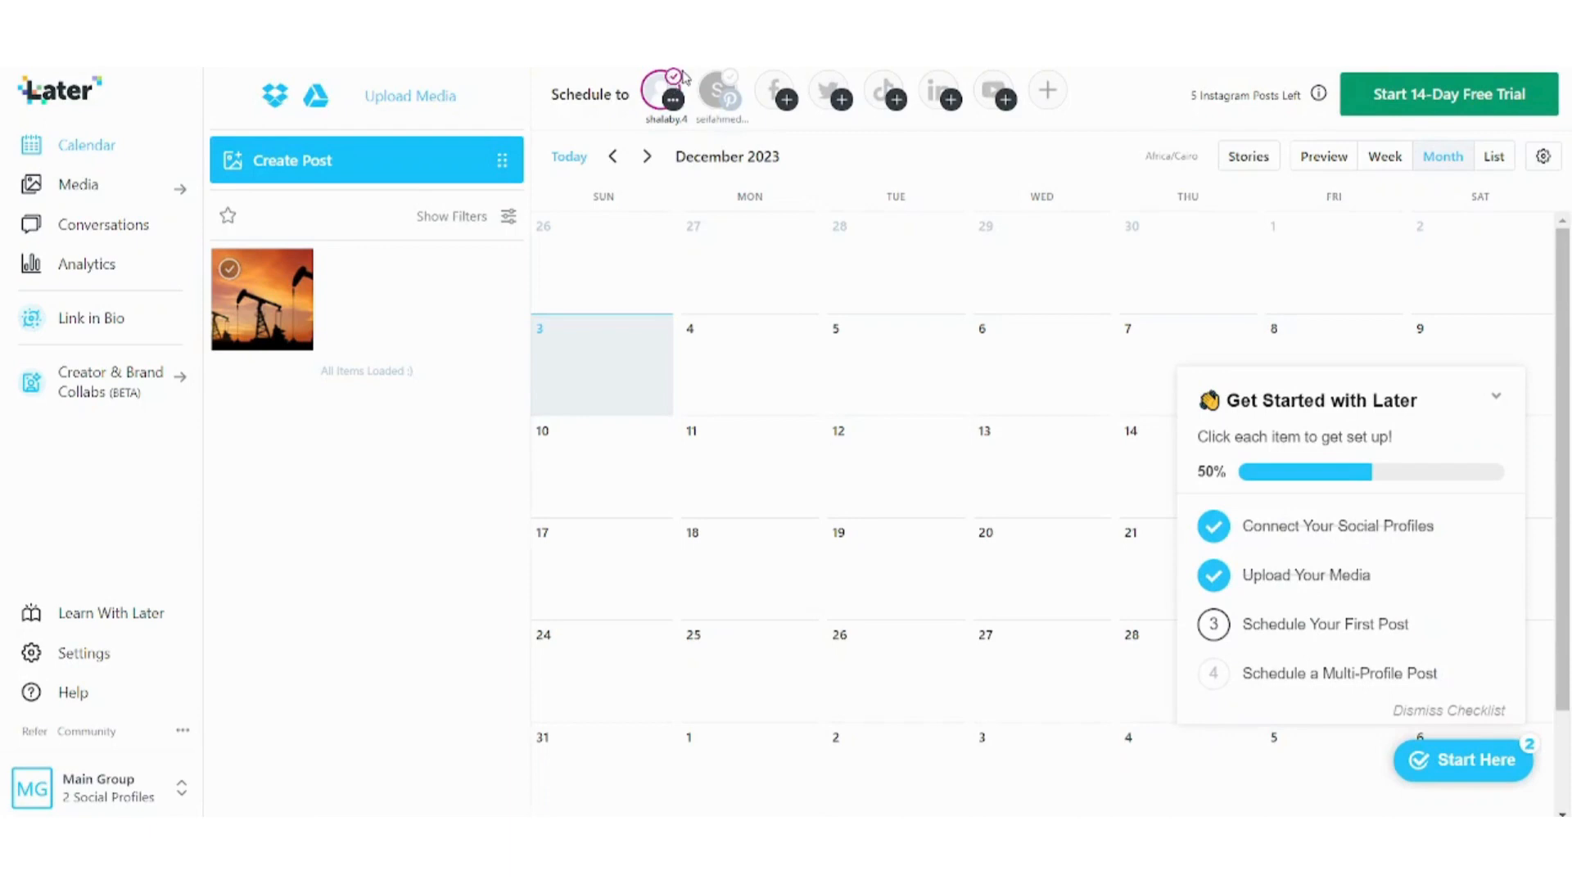
Add Pinterest as a second profile and drag the oil-pump photo onto Friday, December 15, 2023.
{"action": "left_click", "coordinate": [1495, 403]}
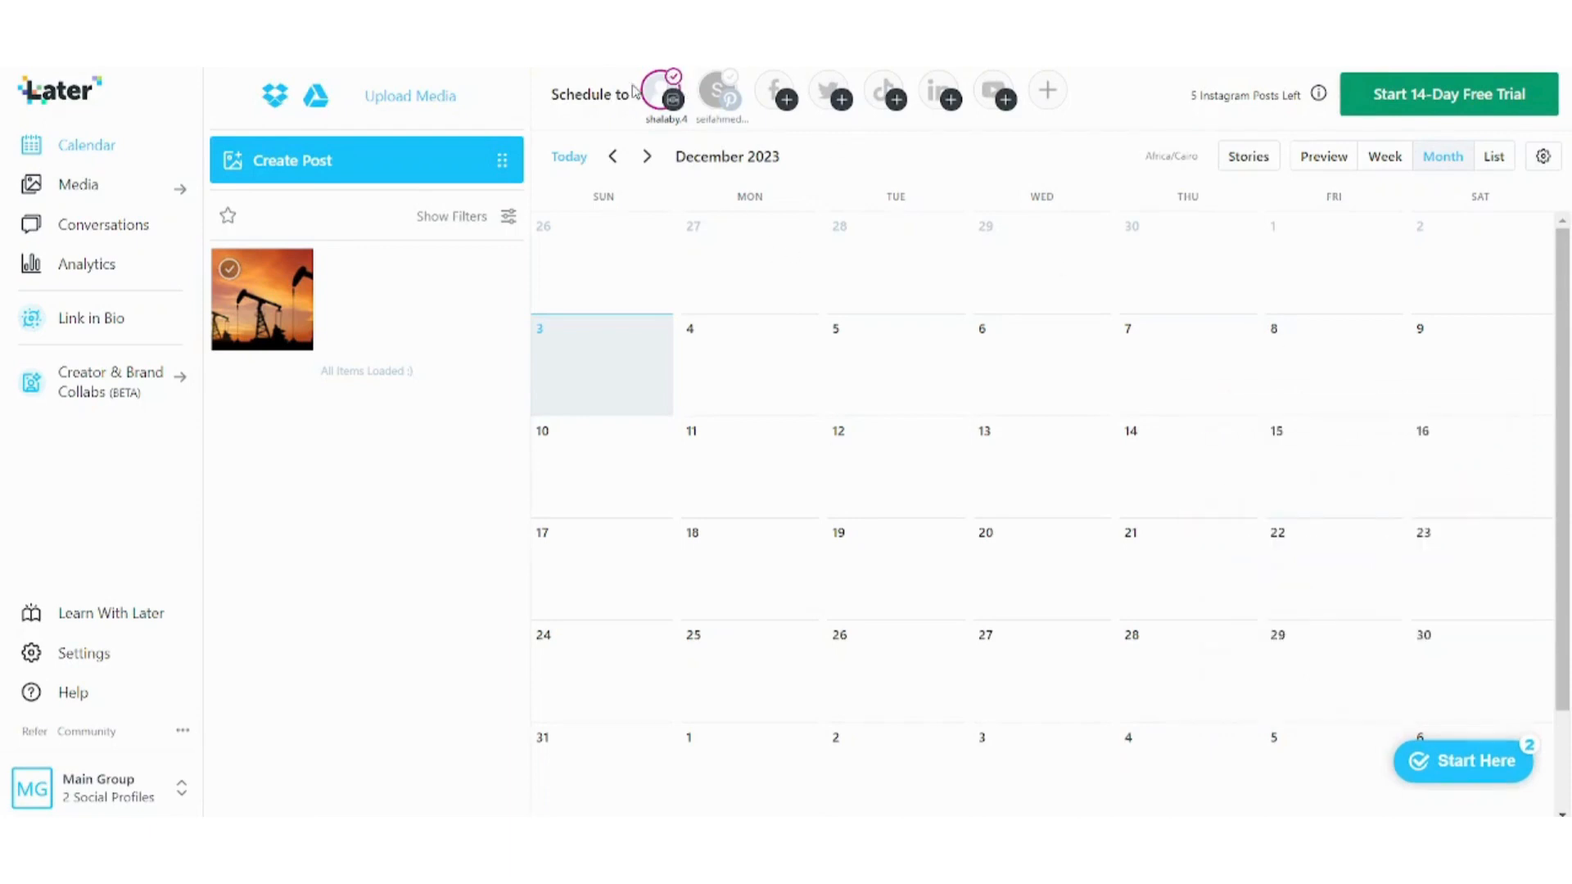
{"action": "left_click", "coordinate": [728, 84]}
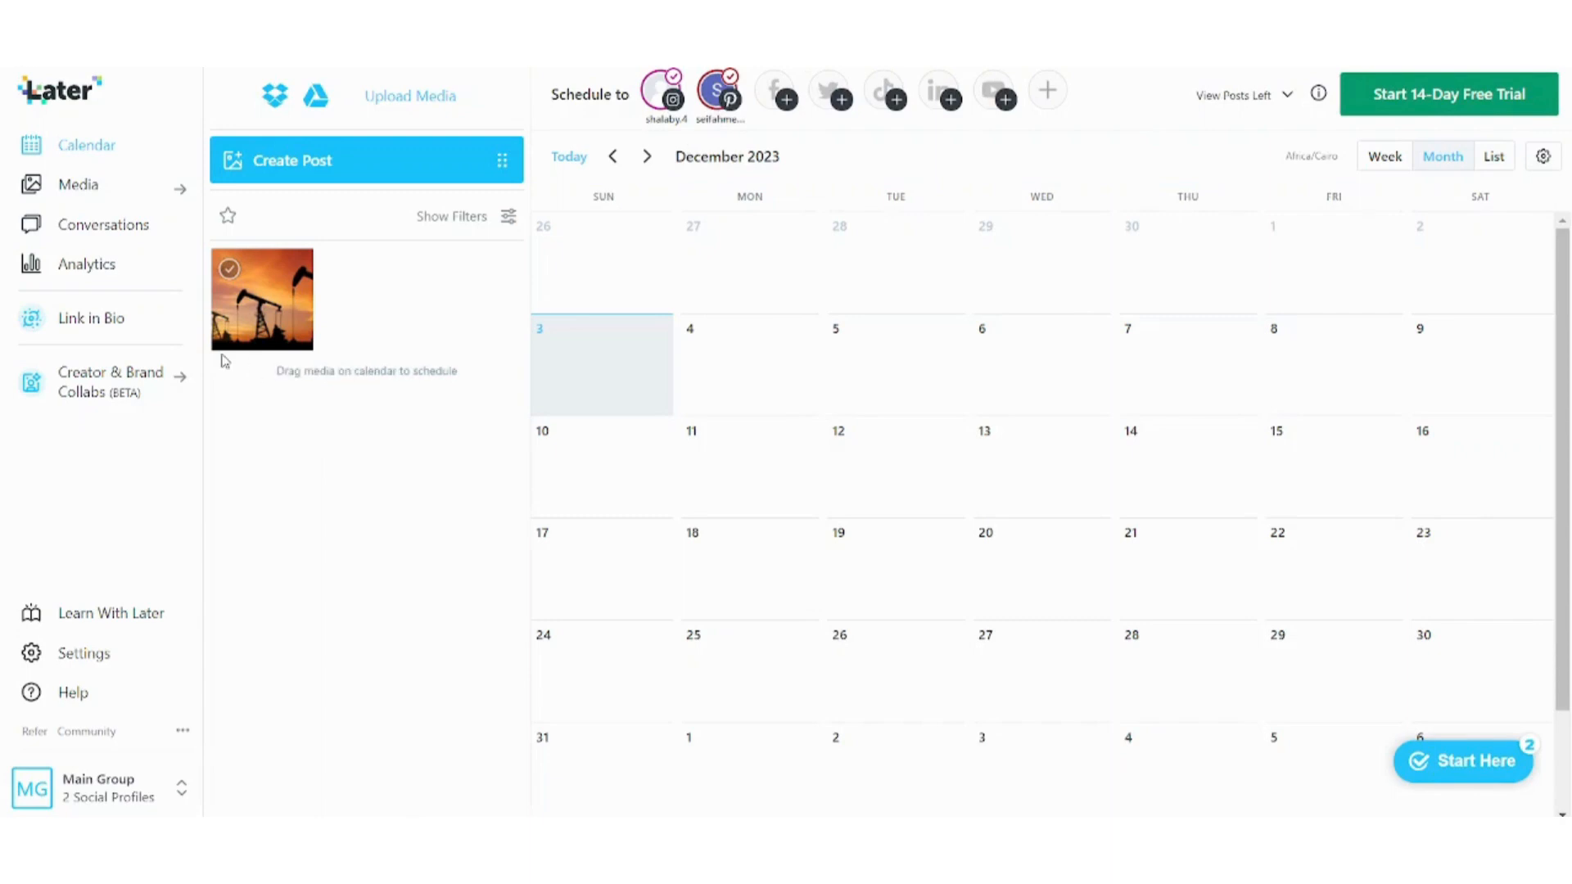
{"action": "left_click_drag", "start_coordinate": [269, 315], "coordinate": [1324, 459]}
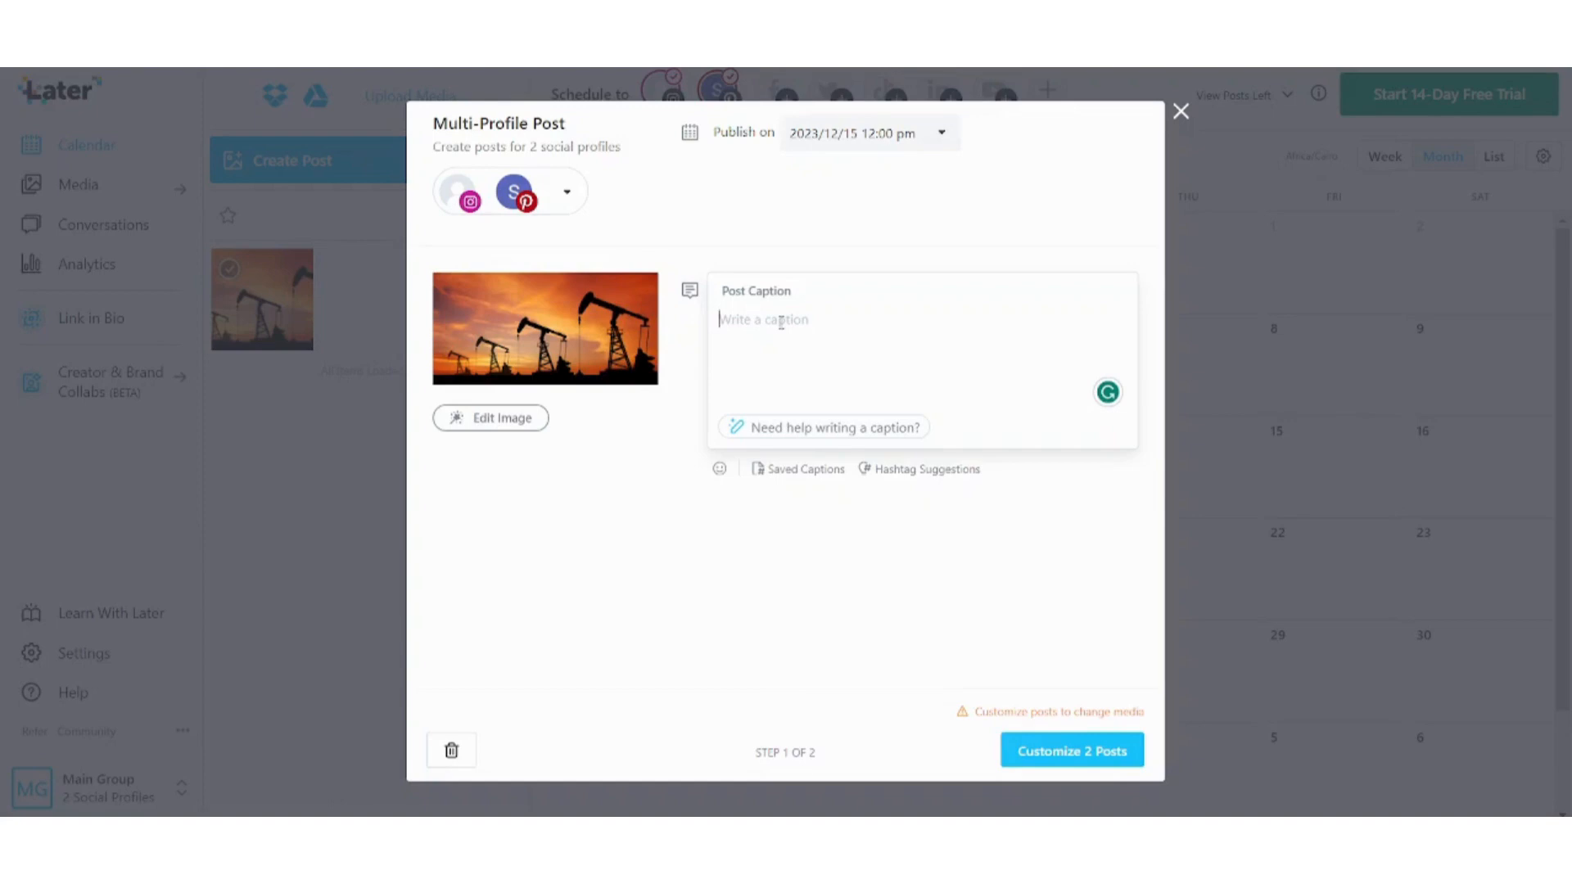
Enter 'Tutorial Post' as the post caption and bring up the Saved Captions list.
{"action": "type", "text": "Tut"}
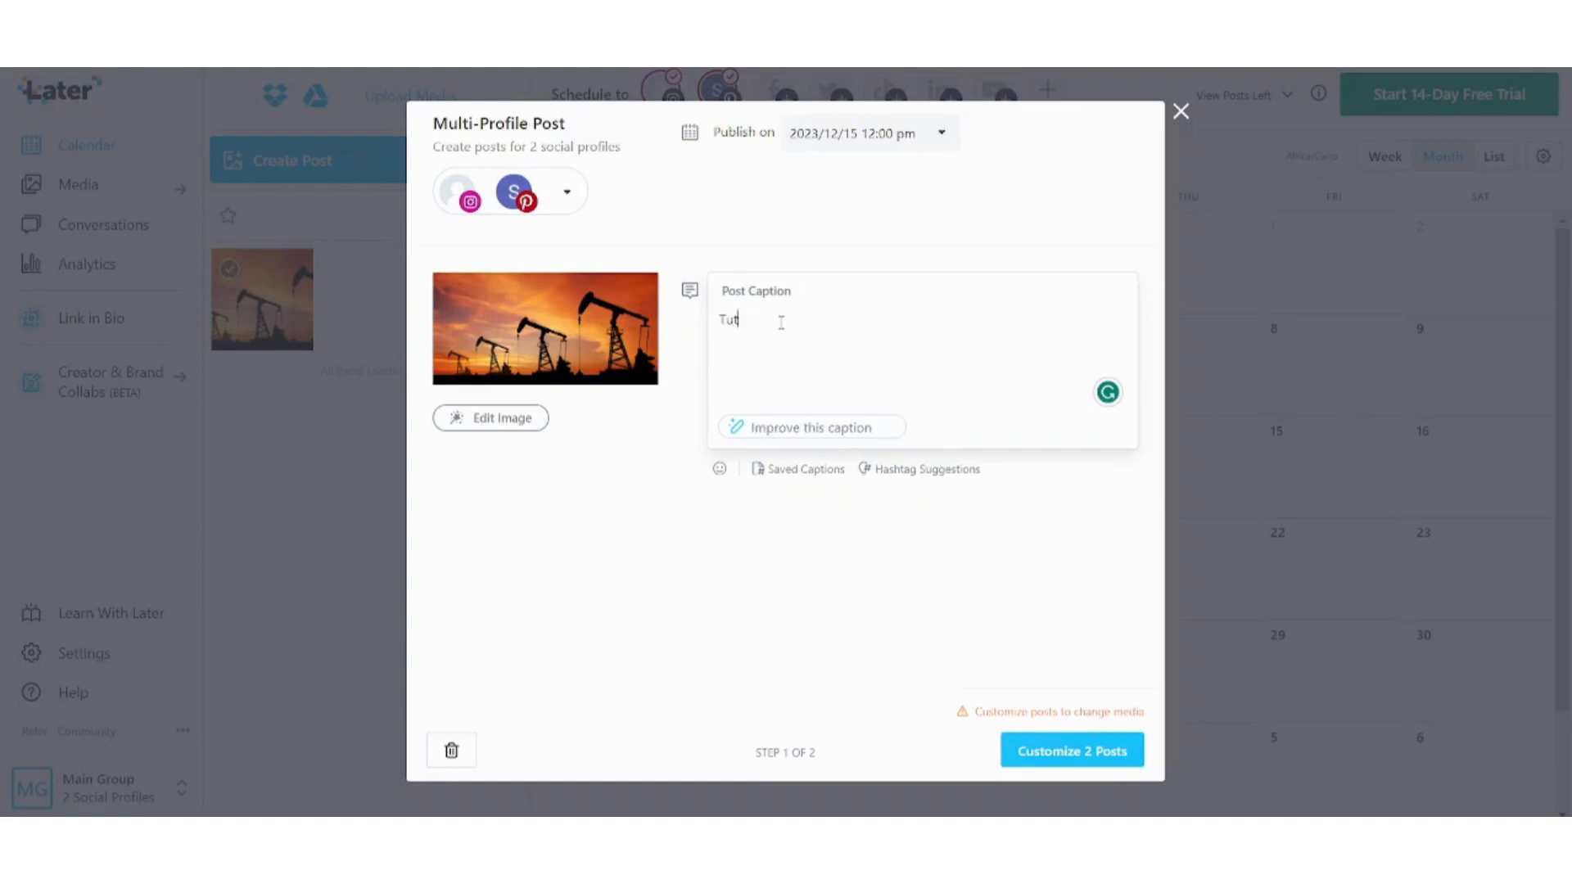
{"action": "type", "text": "orial Post"}
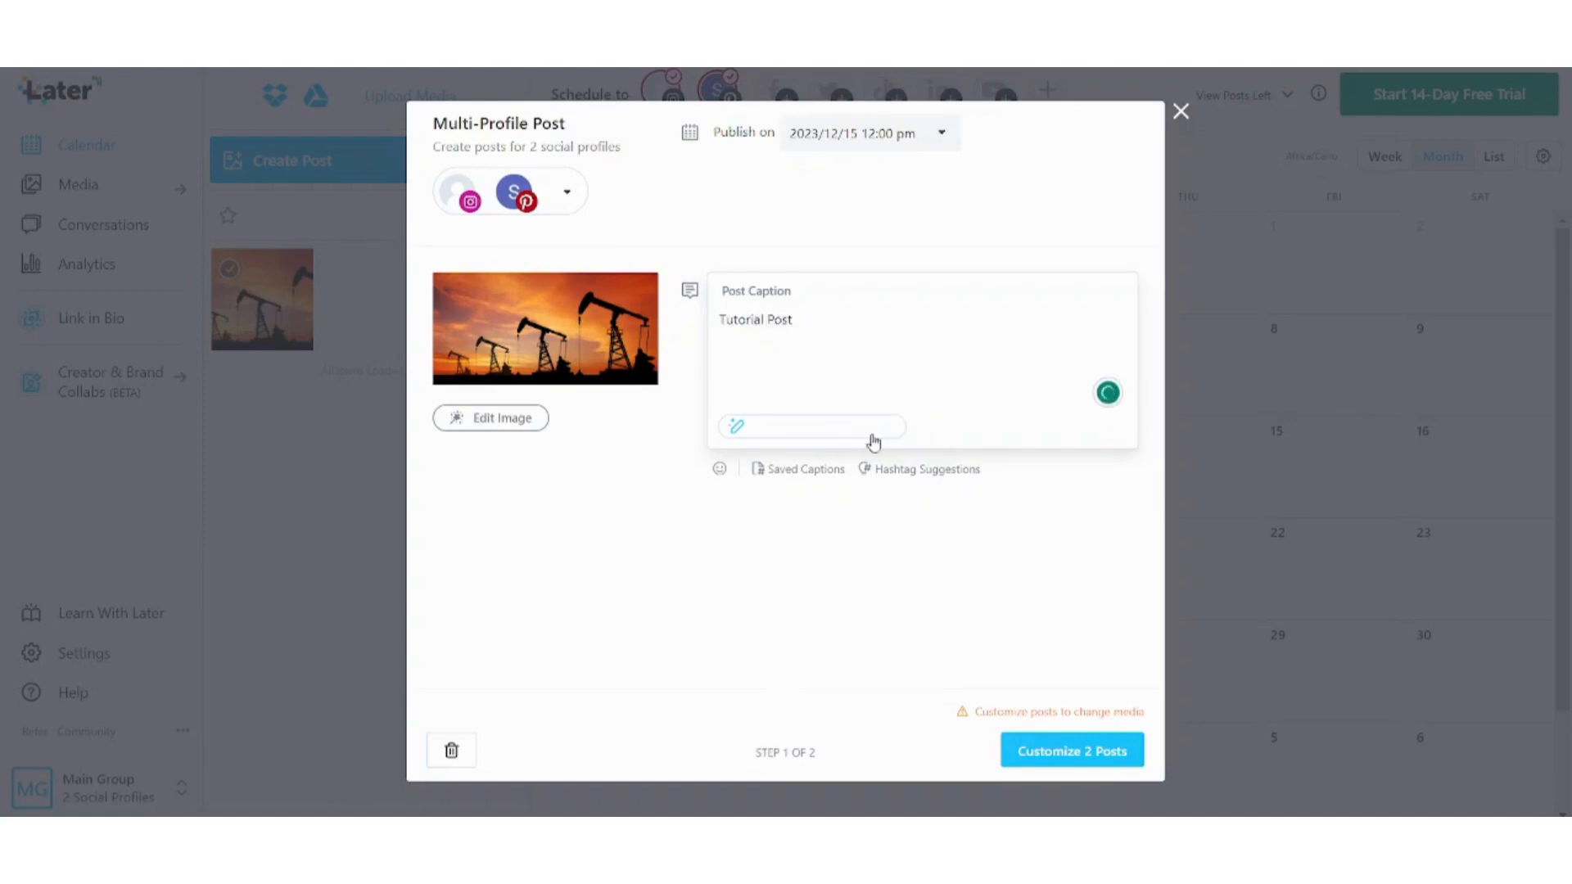
{"action": "left_click", "coordinate": [791, 478]}
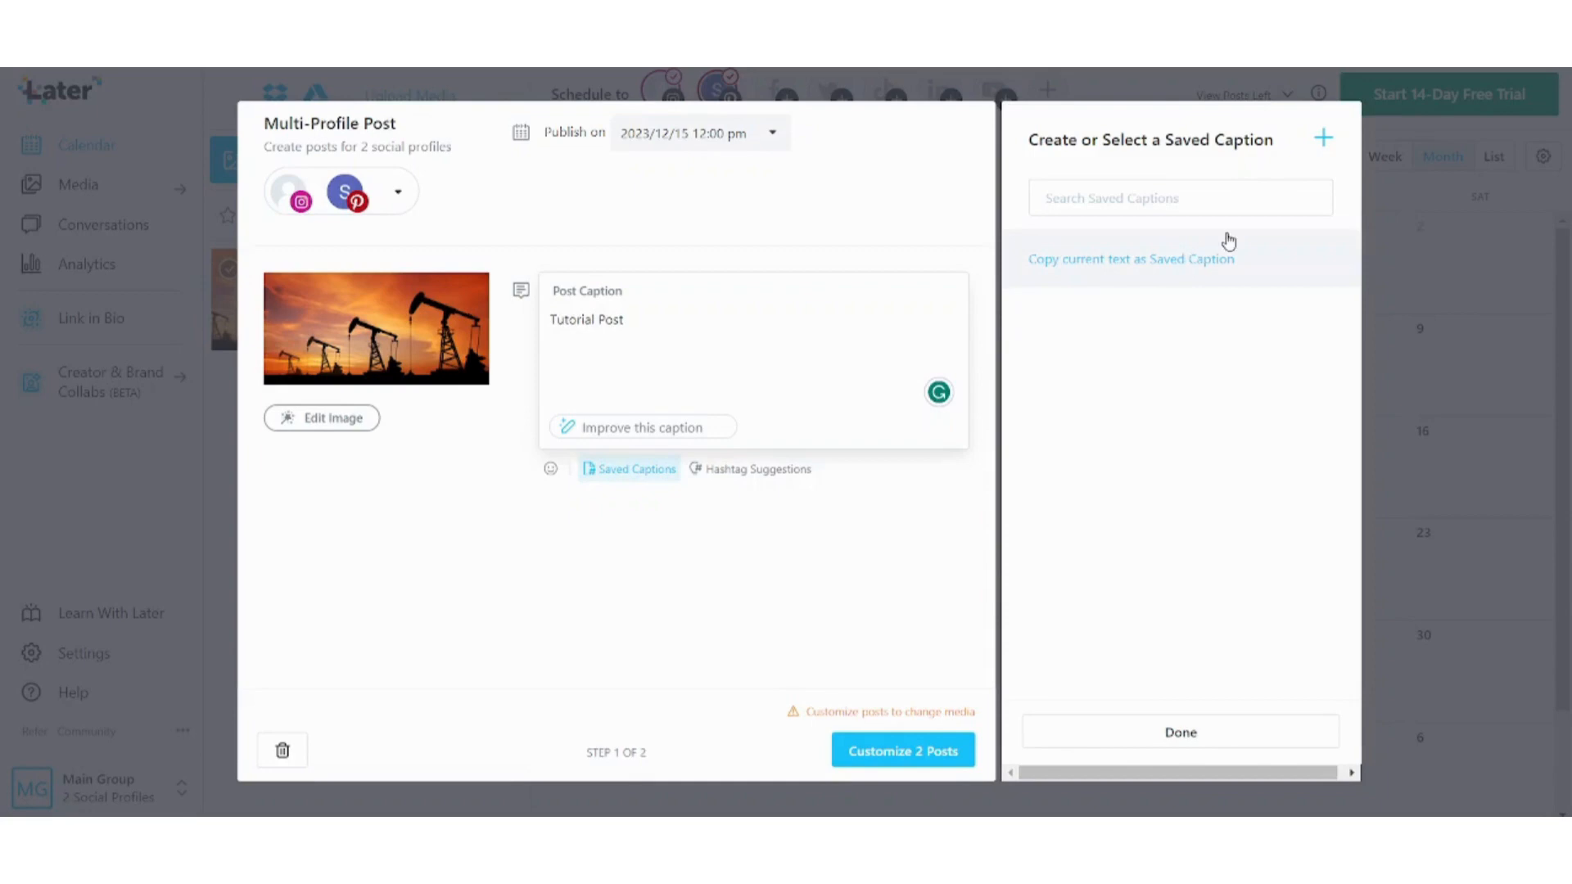
Start a new saved caption titled 'Hello Text'.
{"action": "left_click", "coordinate": [1324, 139]}
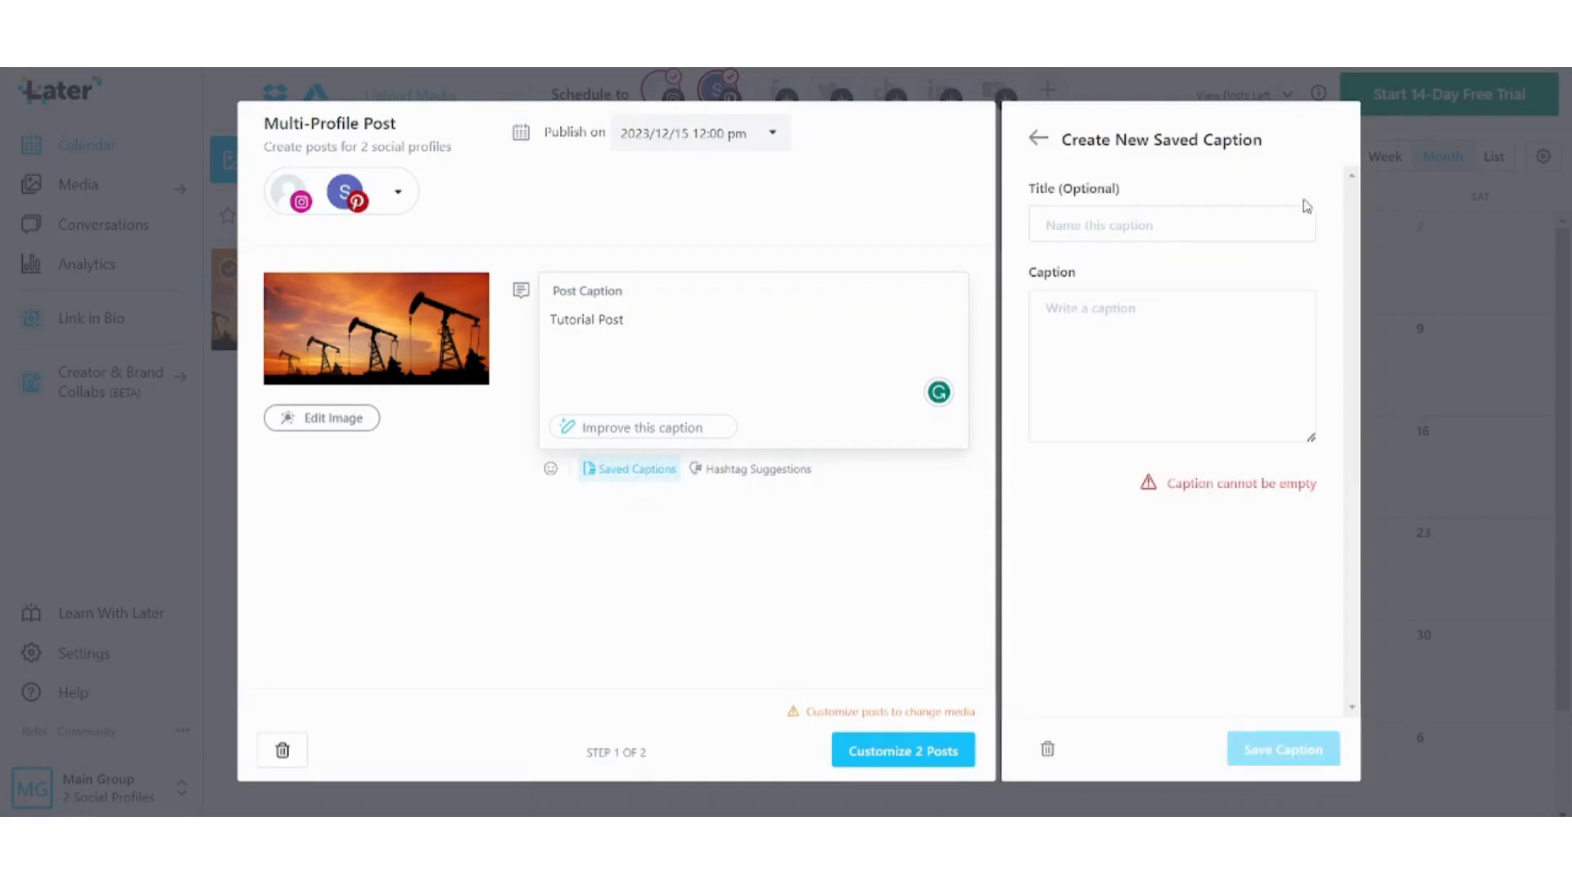
{"action": "left_click", "coordinate": [1088, 225]}
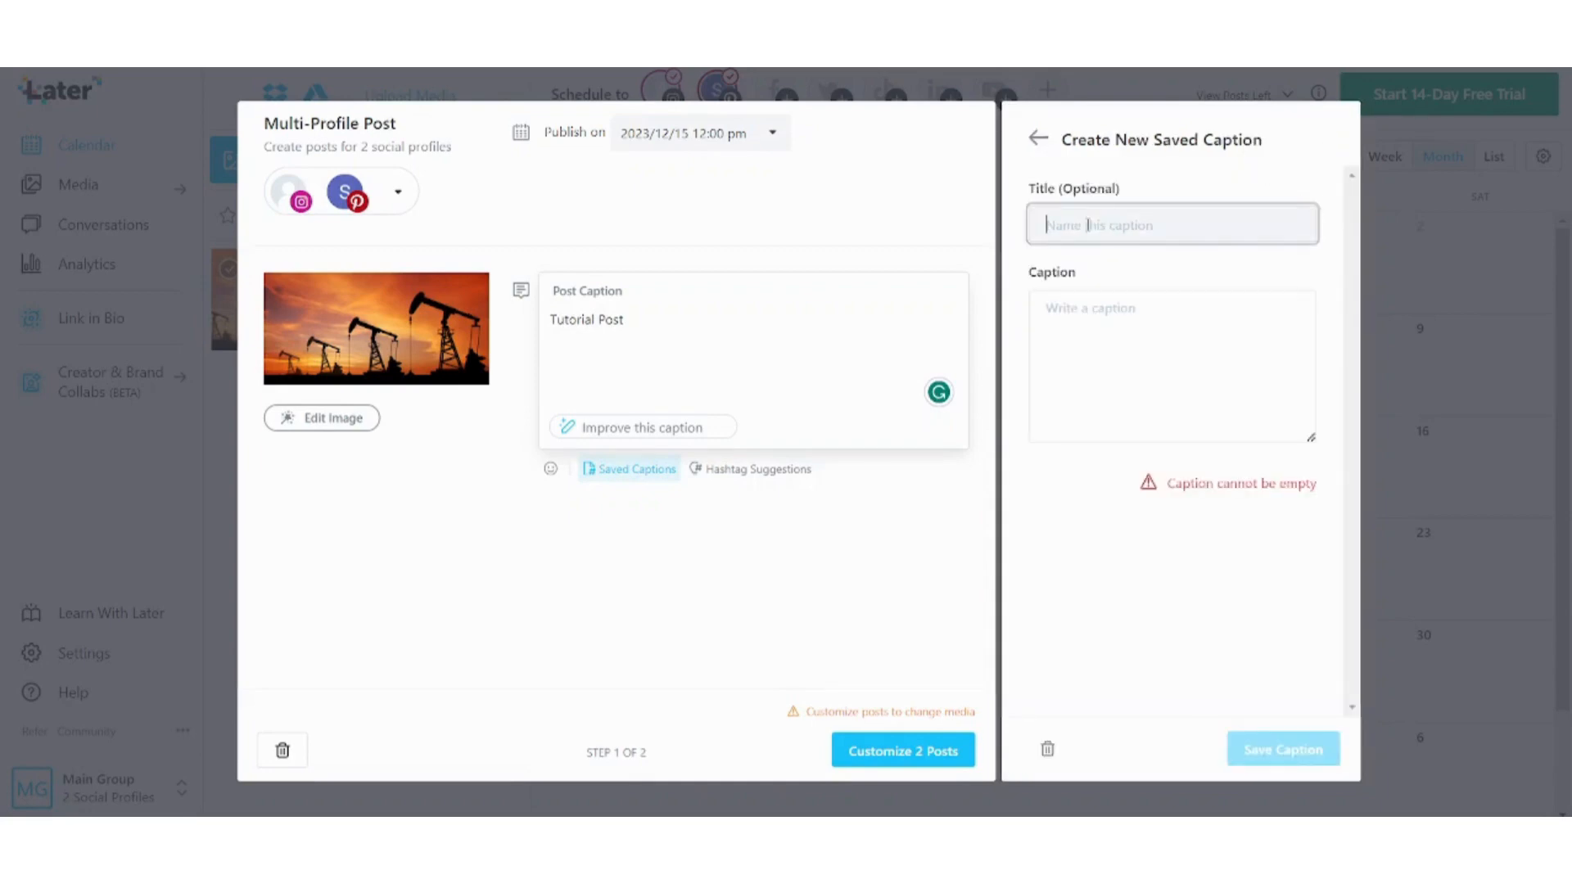
{"action": "type", "text": "Hellow"}
{"action": "key", "text": "BackSpace"}
Give it the text 'Welcome to my newsfeed.', save it, and insert it into the post caption.
{"action": "left_click", "coordinate": [1127, 316]}
{"action": "type", "text": "Welcome ot"}
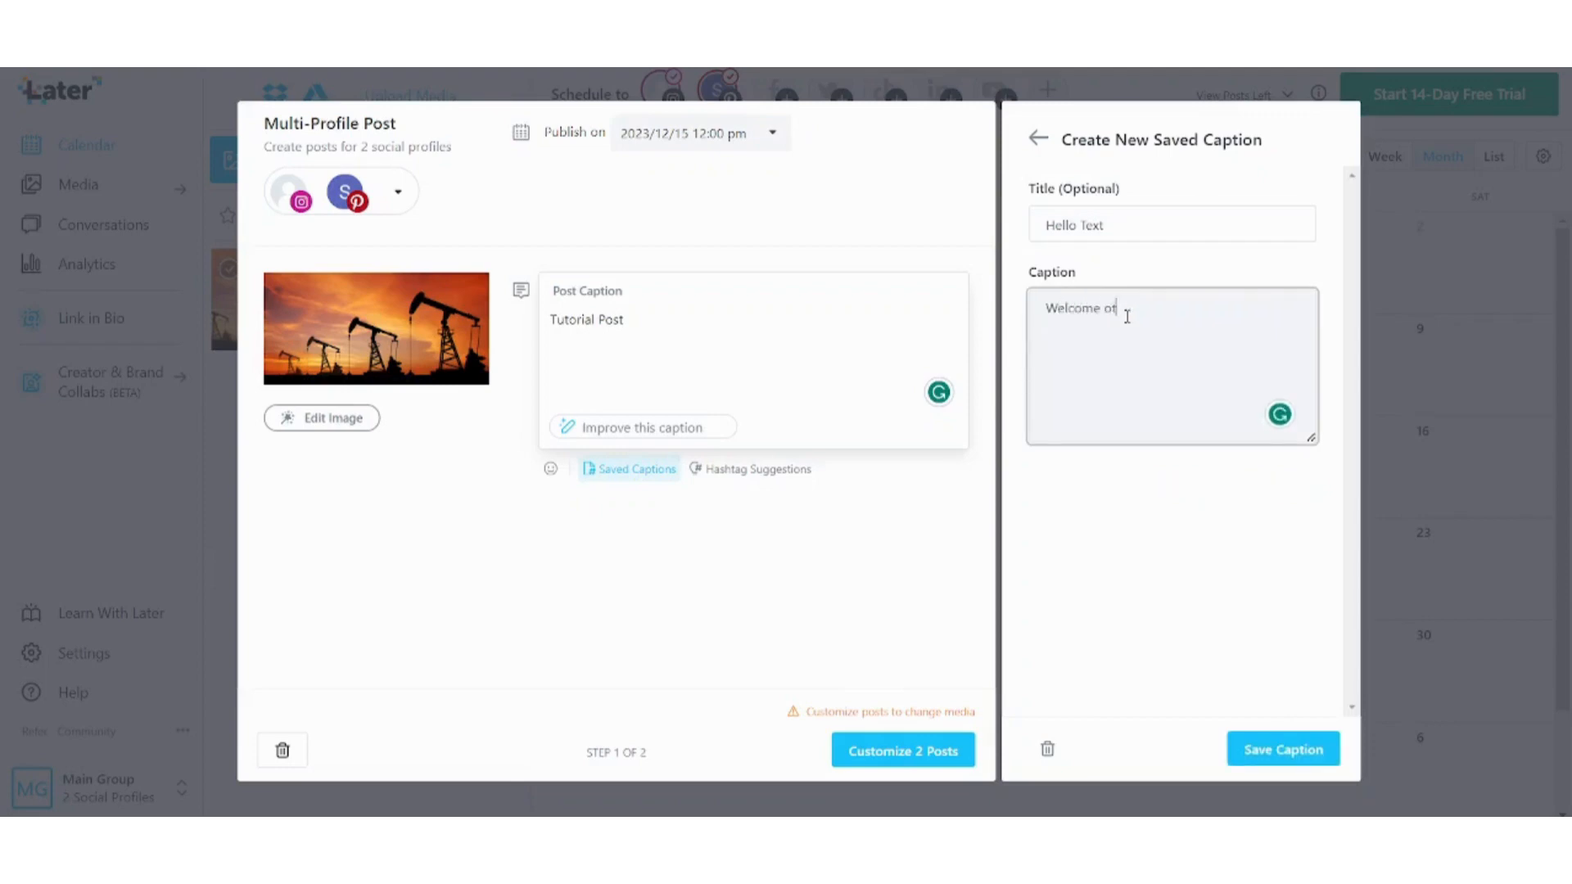
{"action": "key", "text": "BackSpace"}
{"action": "key", "text": "BackSpace"}
{"action": "type", "text": "to our"}
{"action": "key", "text": "BackSpace"}
{"action": "key", "text": "BackSpace"}
{"action": "key", "text": "BackSpace"}
{"action": "key", "text": "BackSpace"}
{"action": "type", "text": "my newsfeed."}
{"action": "left_click", "coordinate": [1306, 751]}
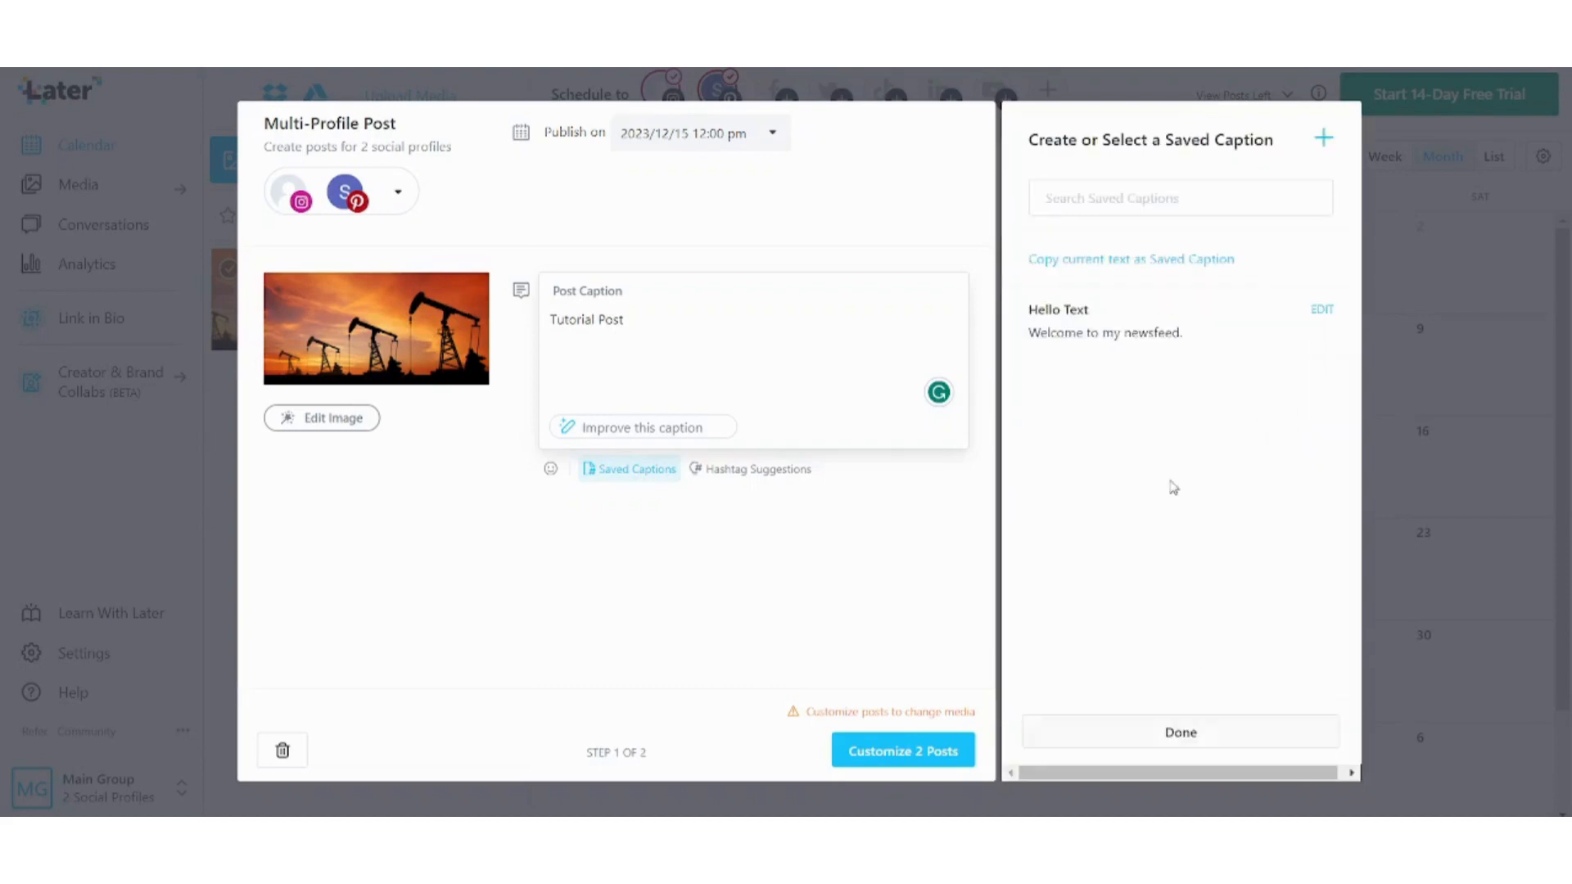
{"action": "left_click", "coordinate": [1116, 330]}
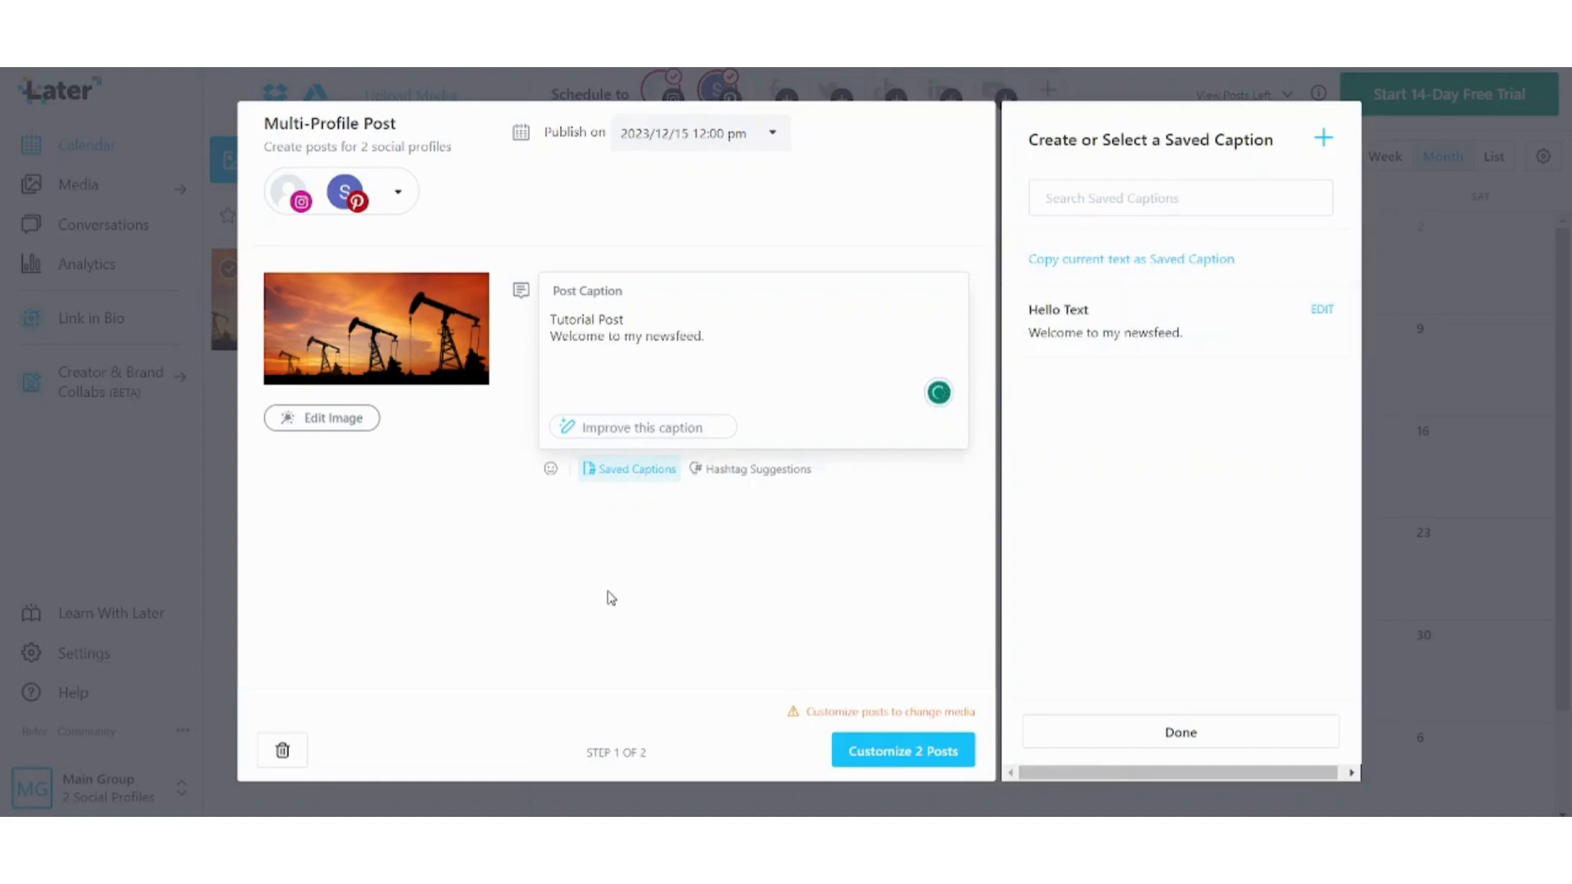
Open Hashtag Suggestions and switch them from Auto to Search-based suggestions.
{"action": "left_click", "coordinate": [782, 480]}
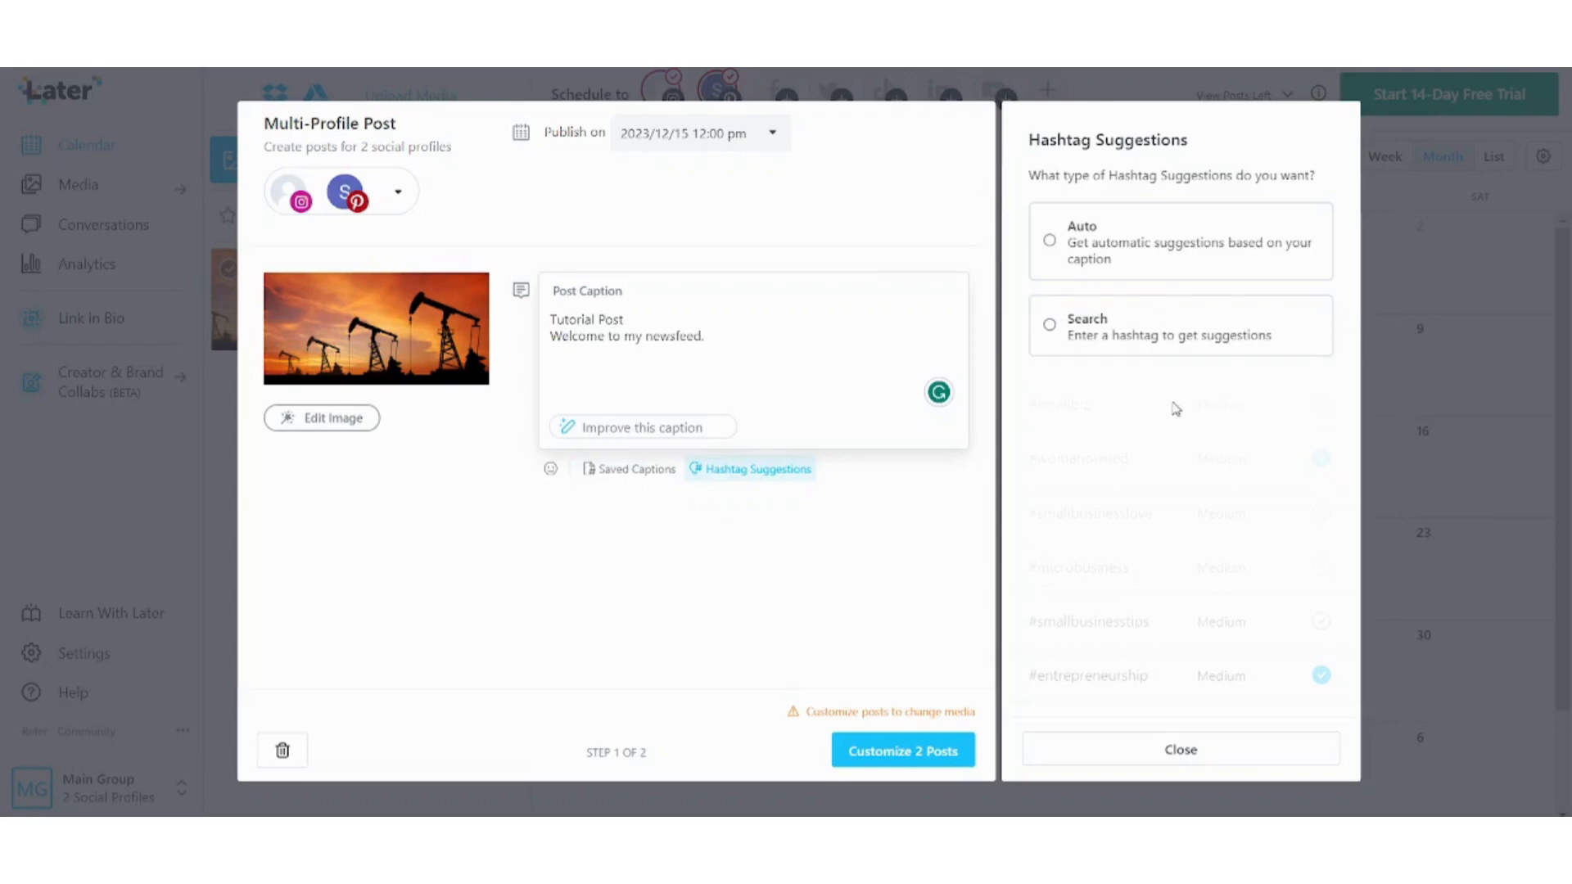
{"action": "left_click", "coordinate": [1089, 249]}
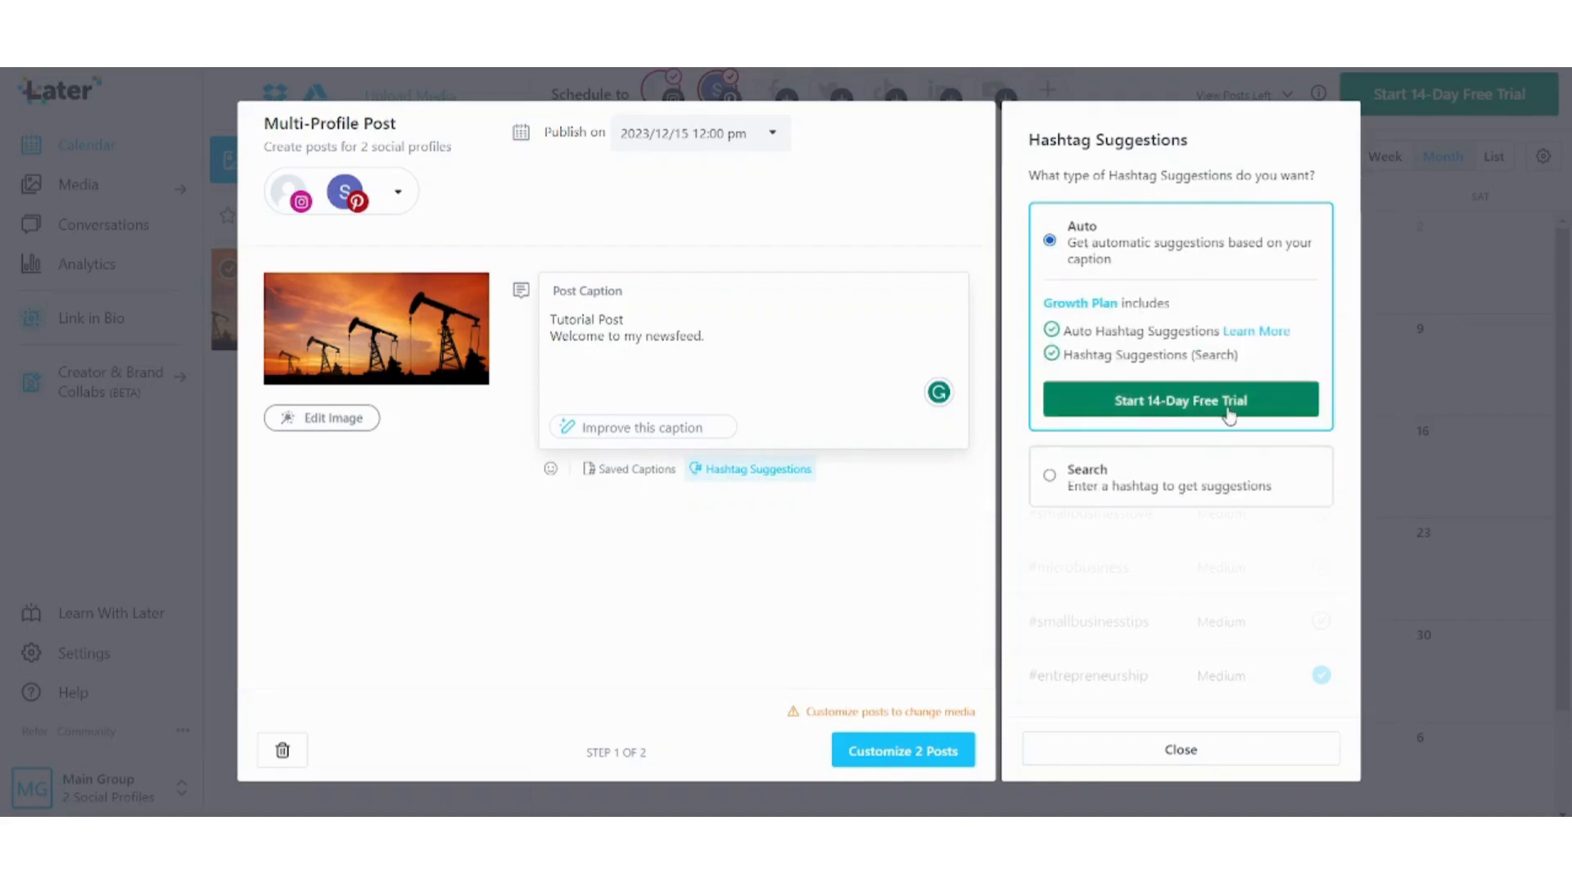
{"action": "left_click", "coordinate": [1200, 486]}
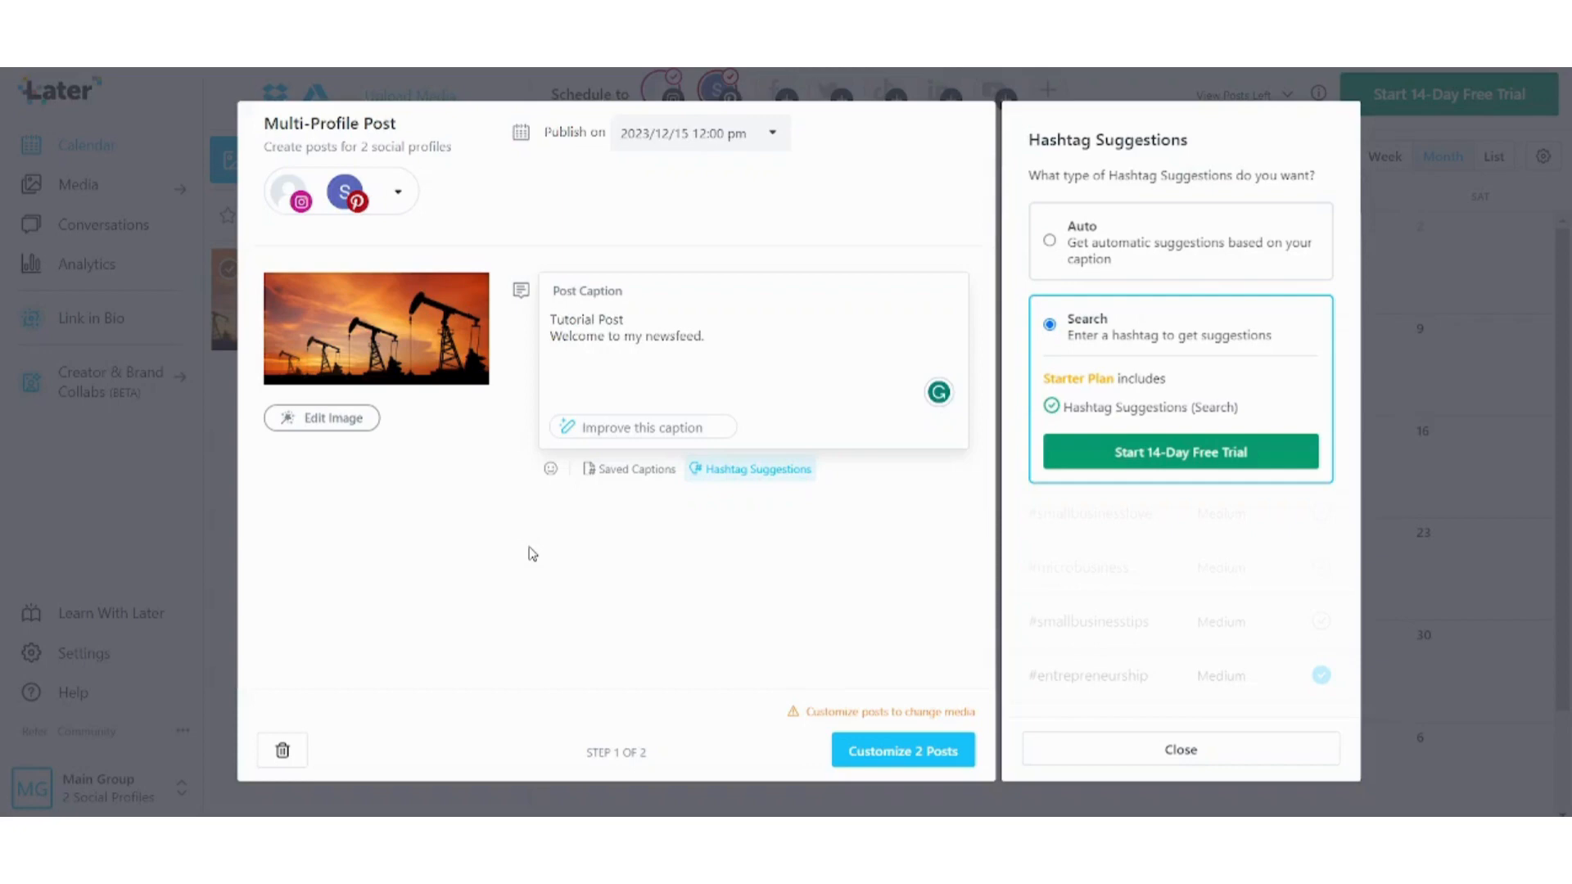
Apply the black-and-white Kain filter to the oil-pump photo and update the image.
{"action": "left_click", "coordinate": [347, 420]}
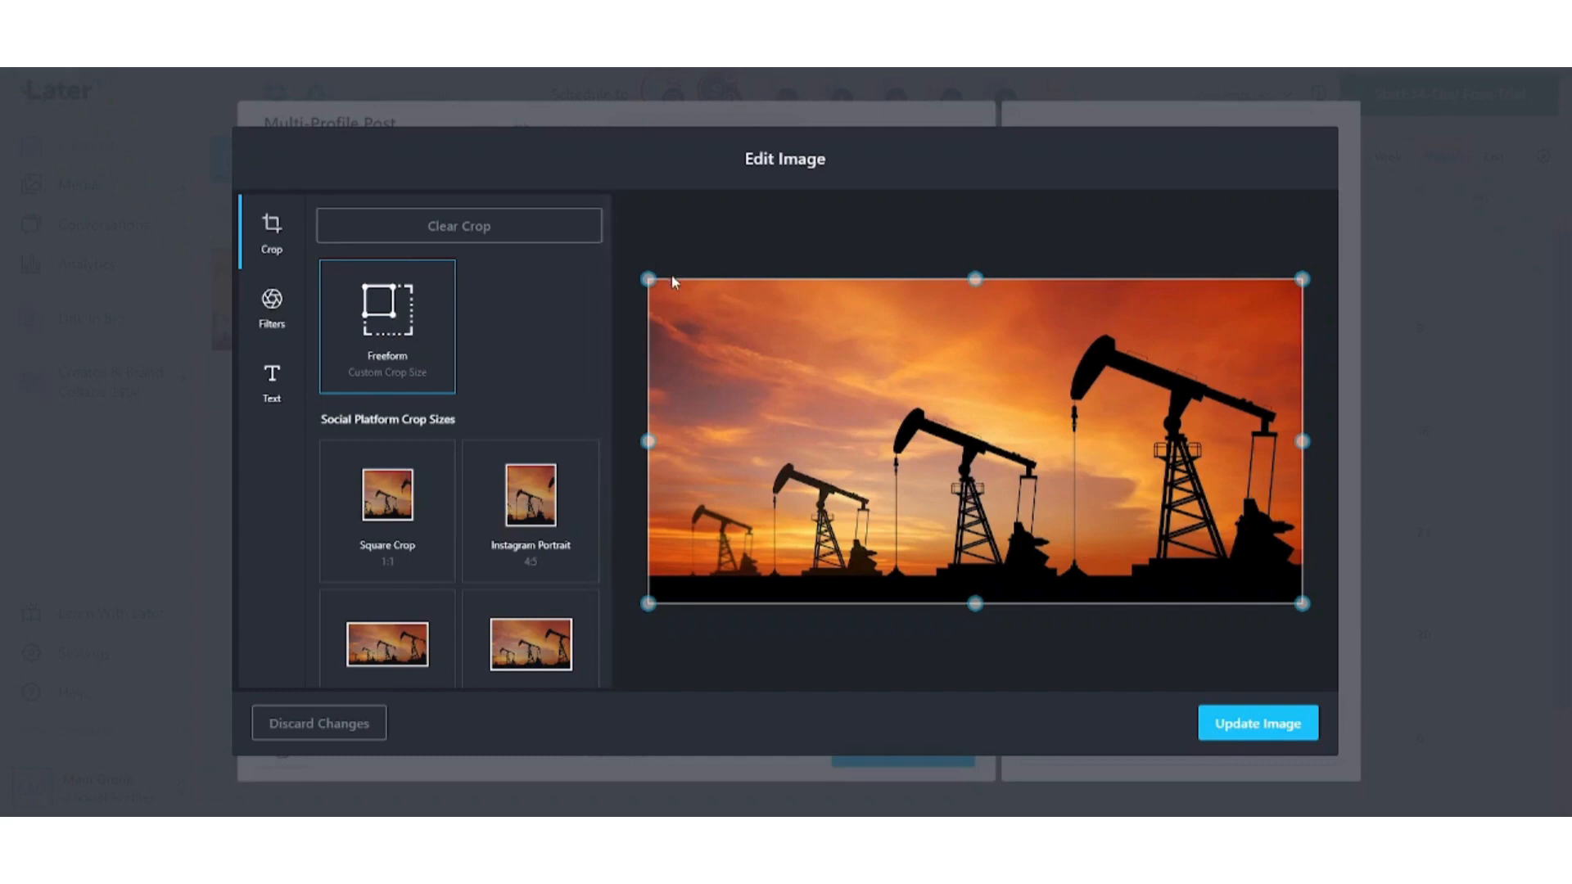
{"action": "mouse_move", "coordinate": [647, 280]}
{"action": "left_mouse_down"}
{"action": "mouse_move", "coordinate": [754, 347]}
{"action": "mouse_move", "coordinate": [641, 281]}
{"action": "left_mouse_up"}
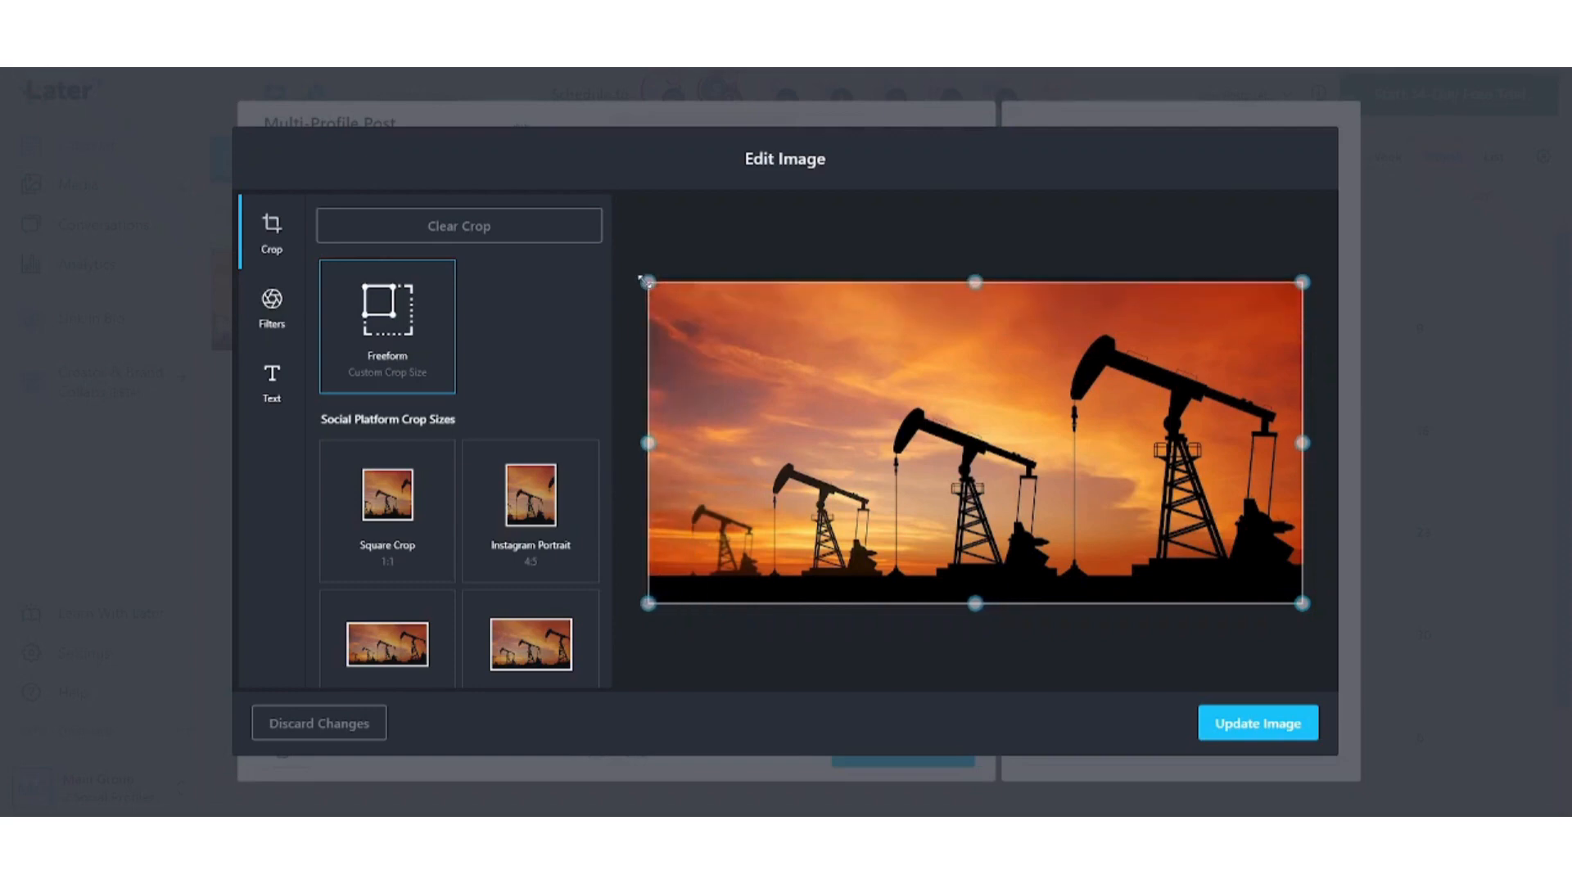
{"action": "left_click", "coordinate": [271, 305]}
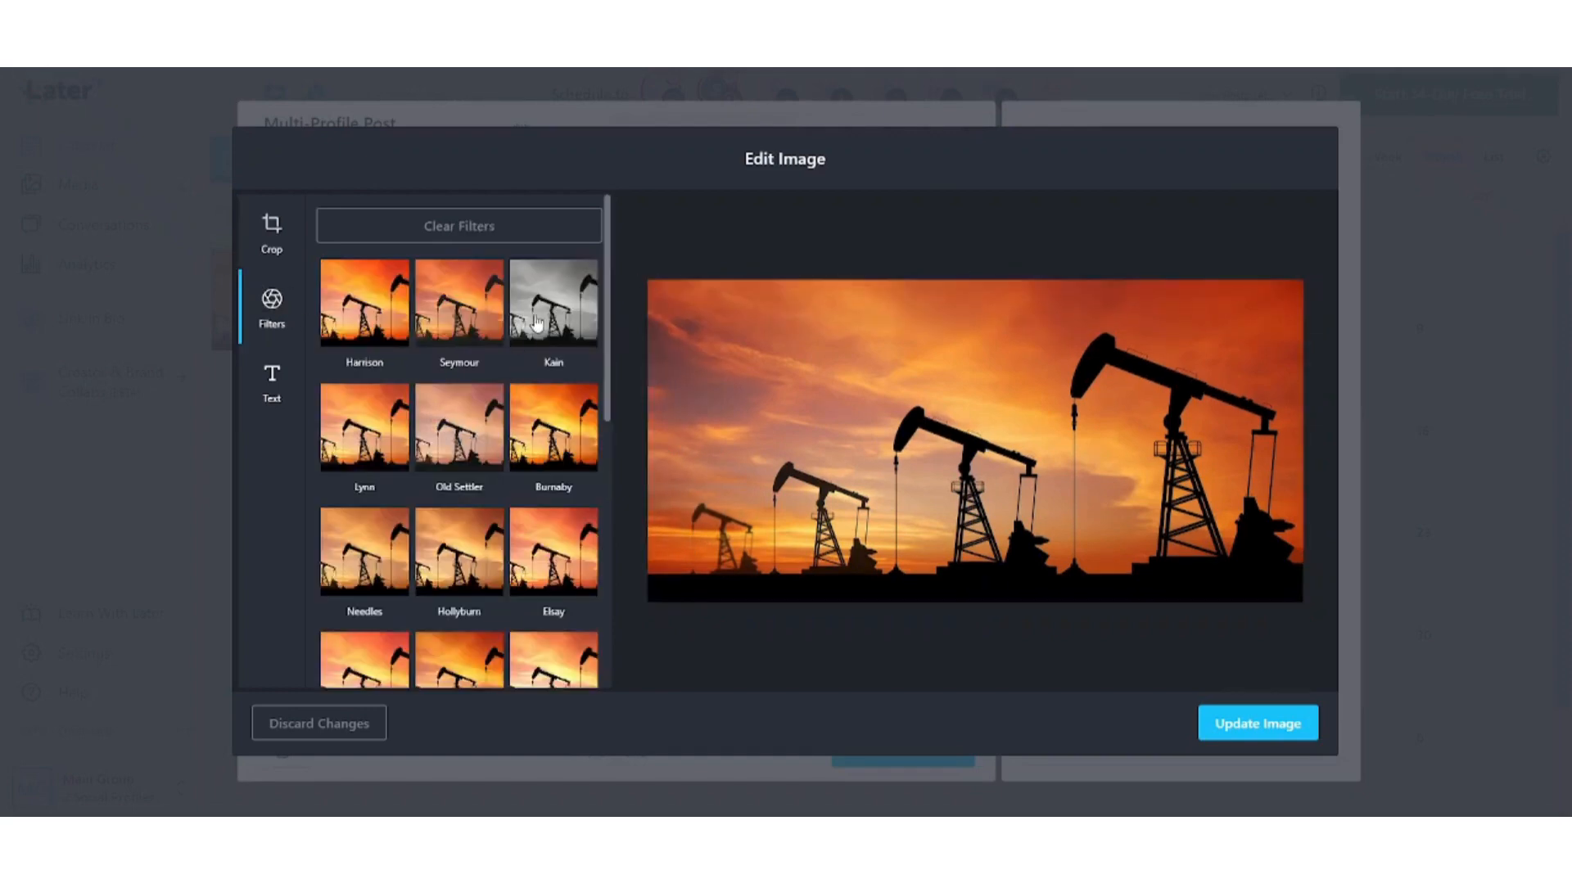
{"action": "left_click", "coordinate": [537, 322]}
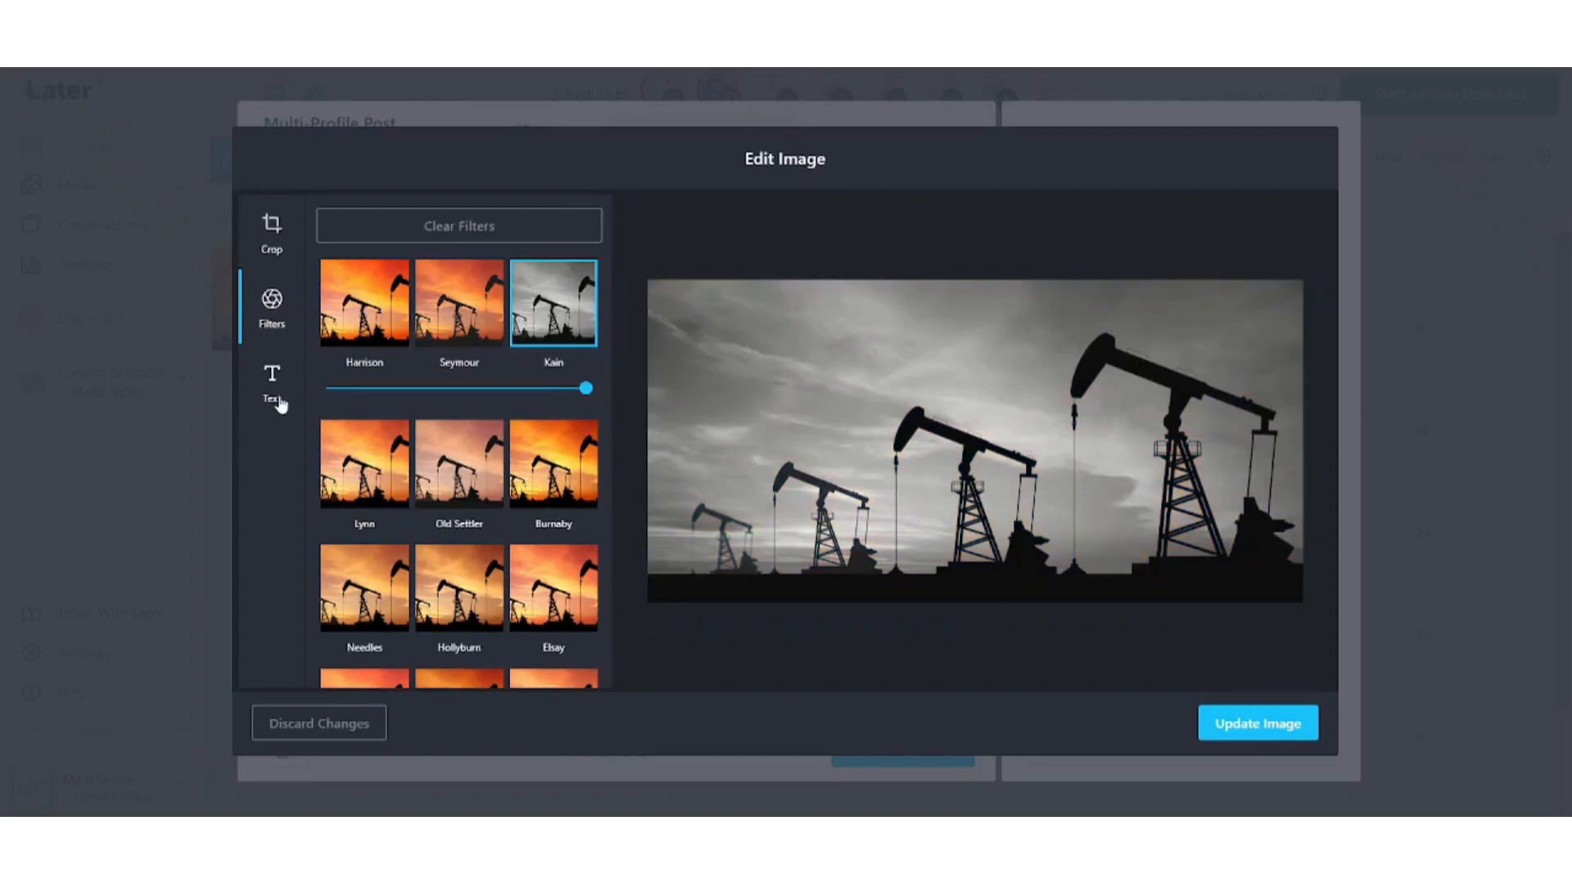
{"action": "left_click", "coordinate": [274, 385]}
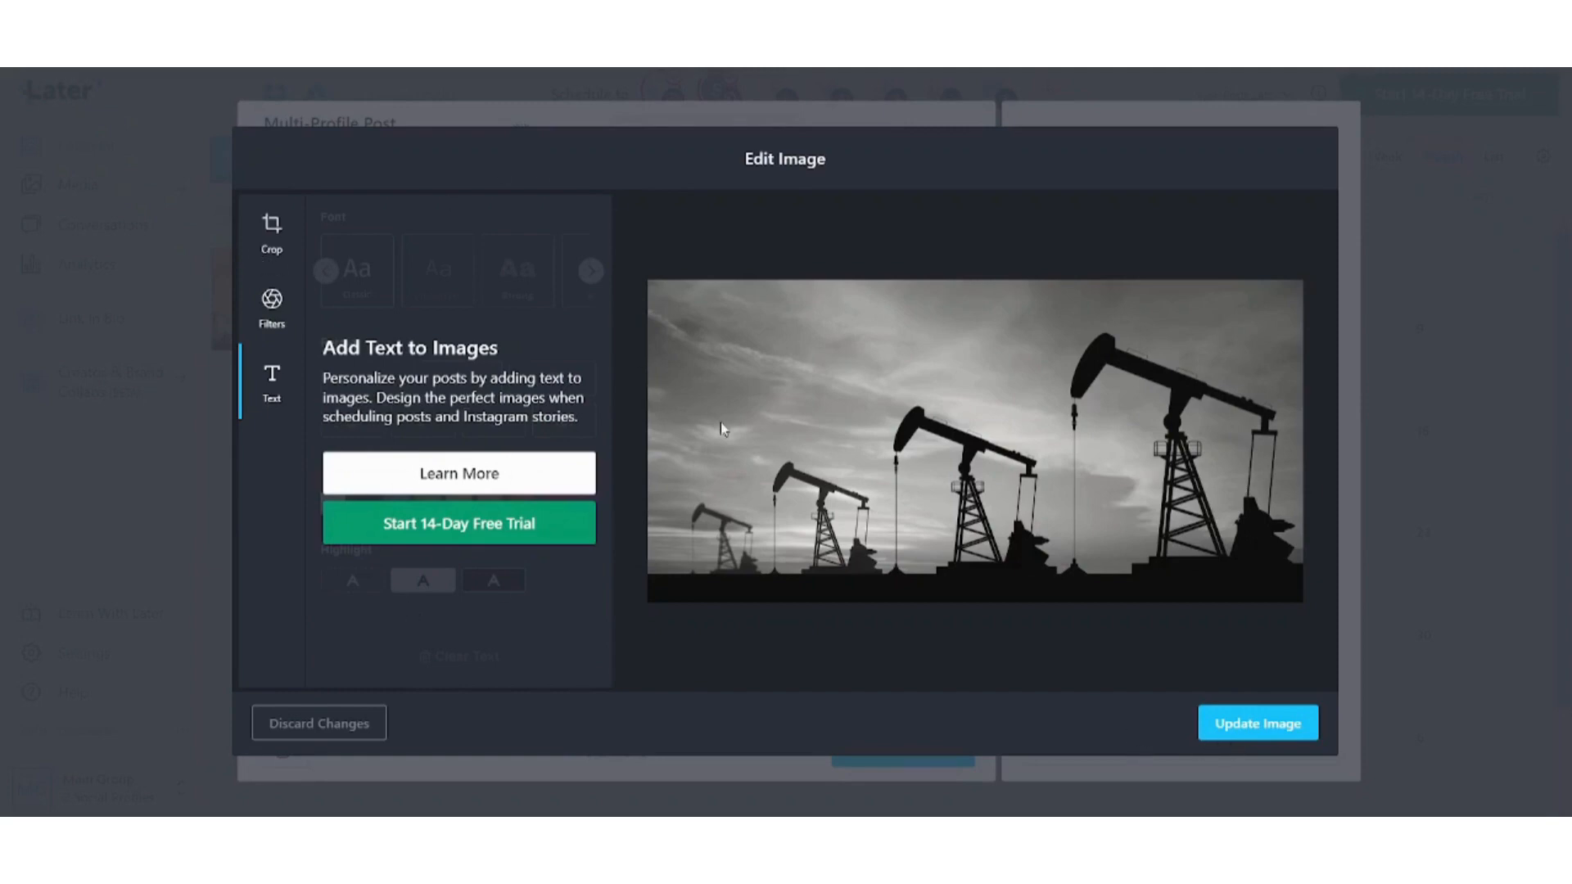
{"action": "left_click", "coordinate": [1256, 725]}
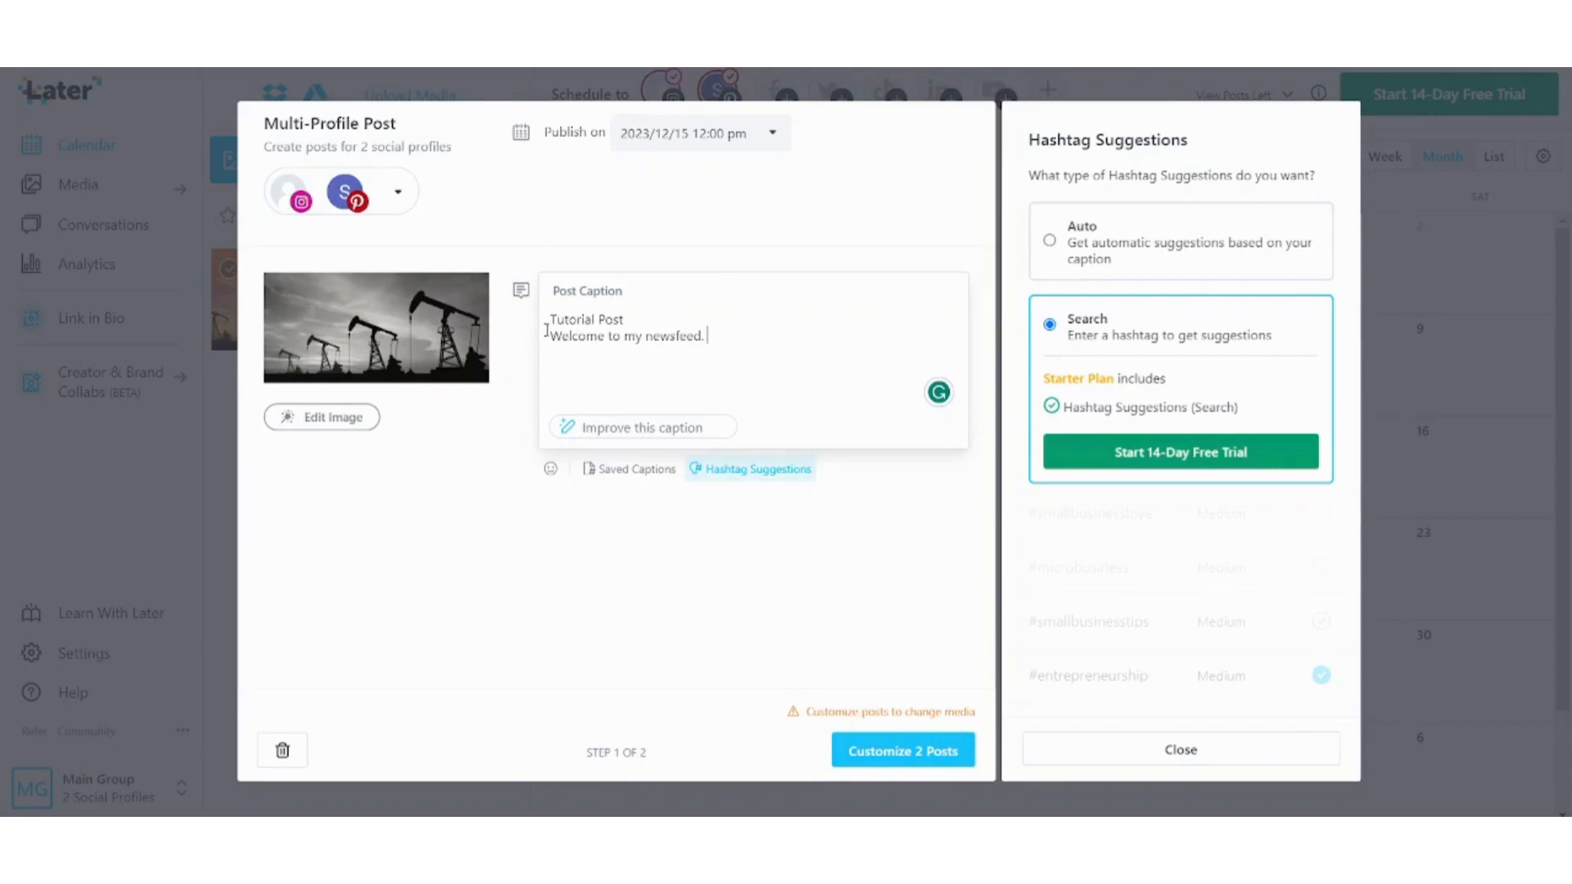
Check the 2023/12/15 12:00 pm publish date without changing it, then close Hashtag Suggestions.
{"action": "left_click", "coordinate": [697, 140]}
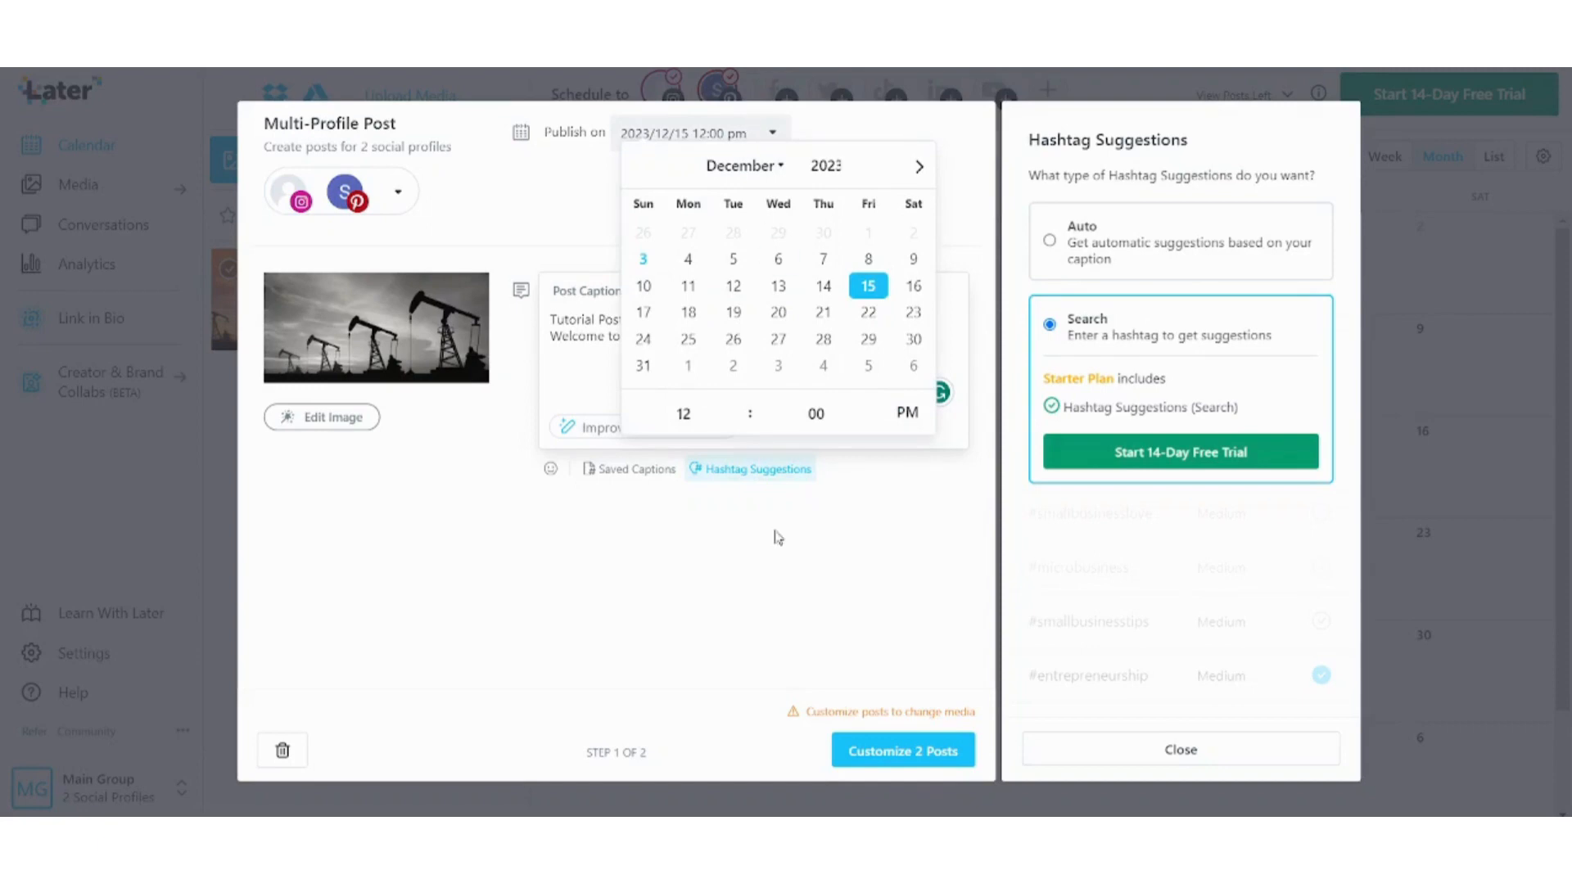
{"action": "left_click", "coordinate": [619, 670]}
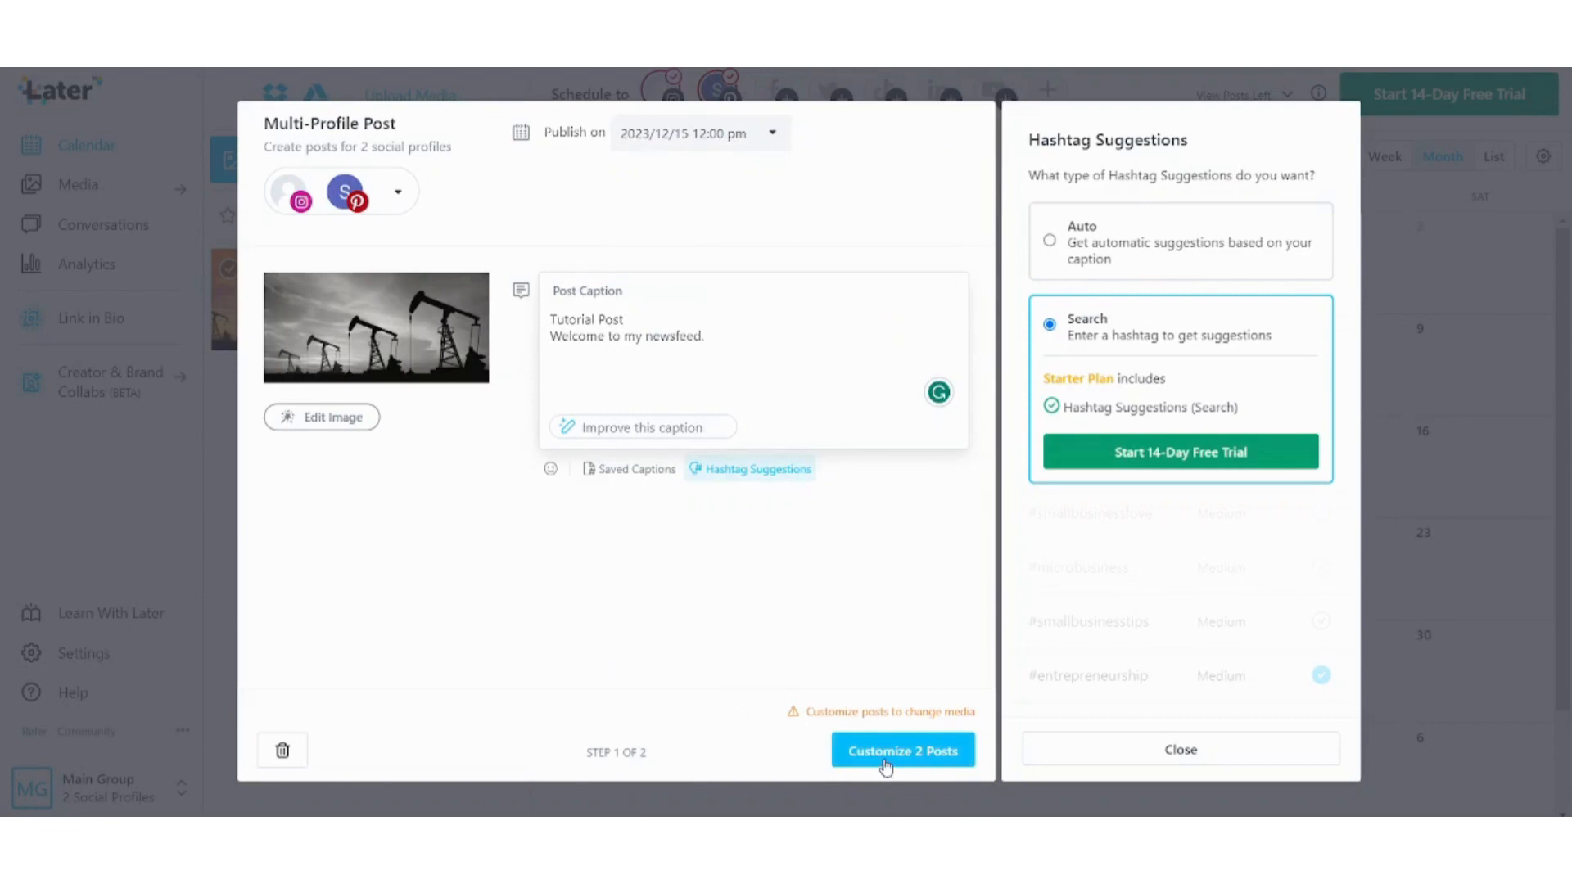
{"action": "left_click", "coordinate": [1173, 760]}
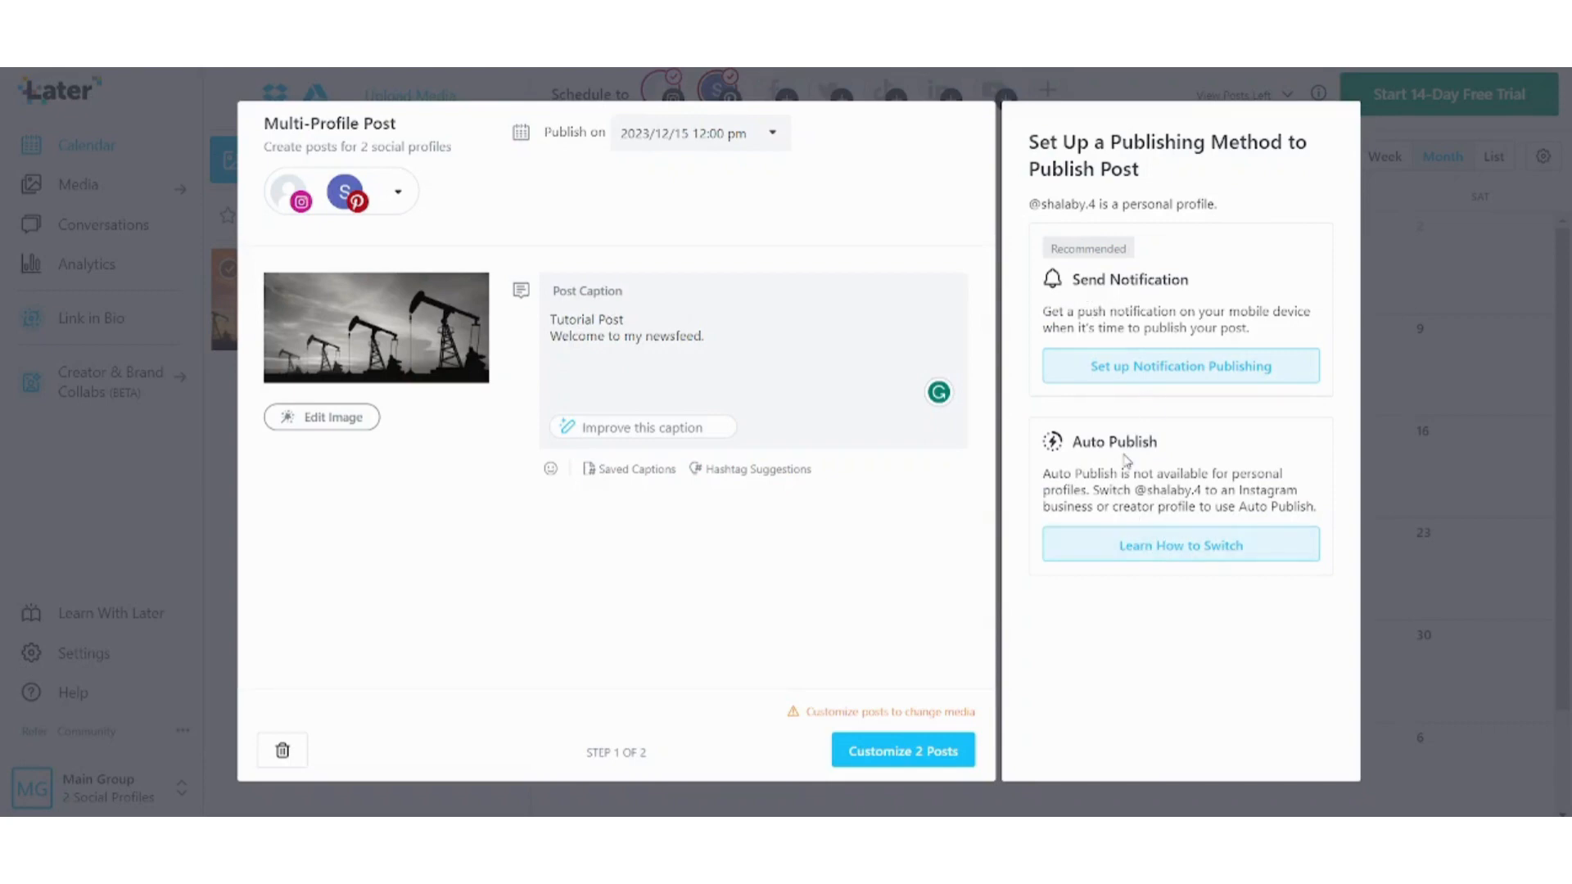
Review the Auto Publish and Send Notification options, then cancel the notification publishing setup.
{"action": "left_click_drag", "start_coordinate": [1086, 442], "coordinate": [1169, 456]}
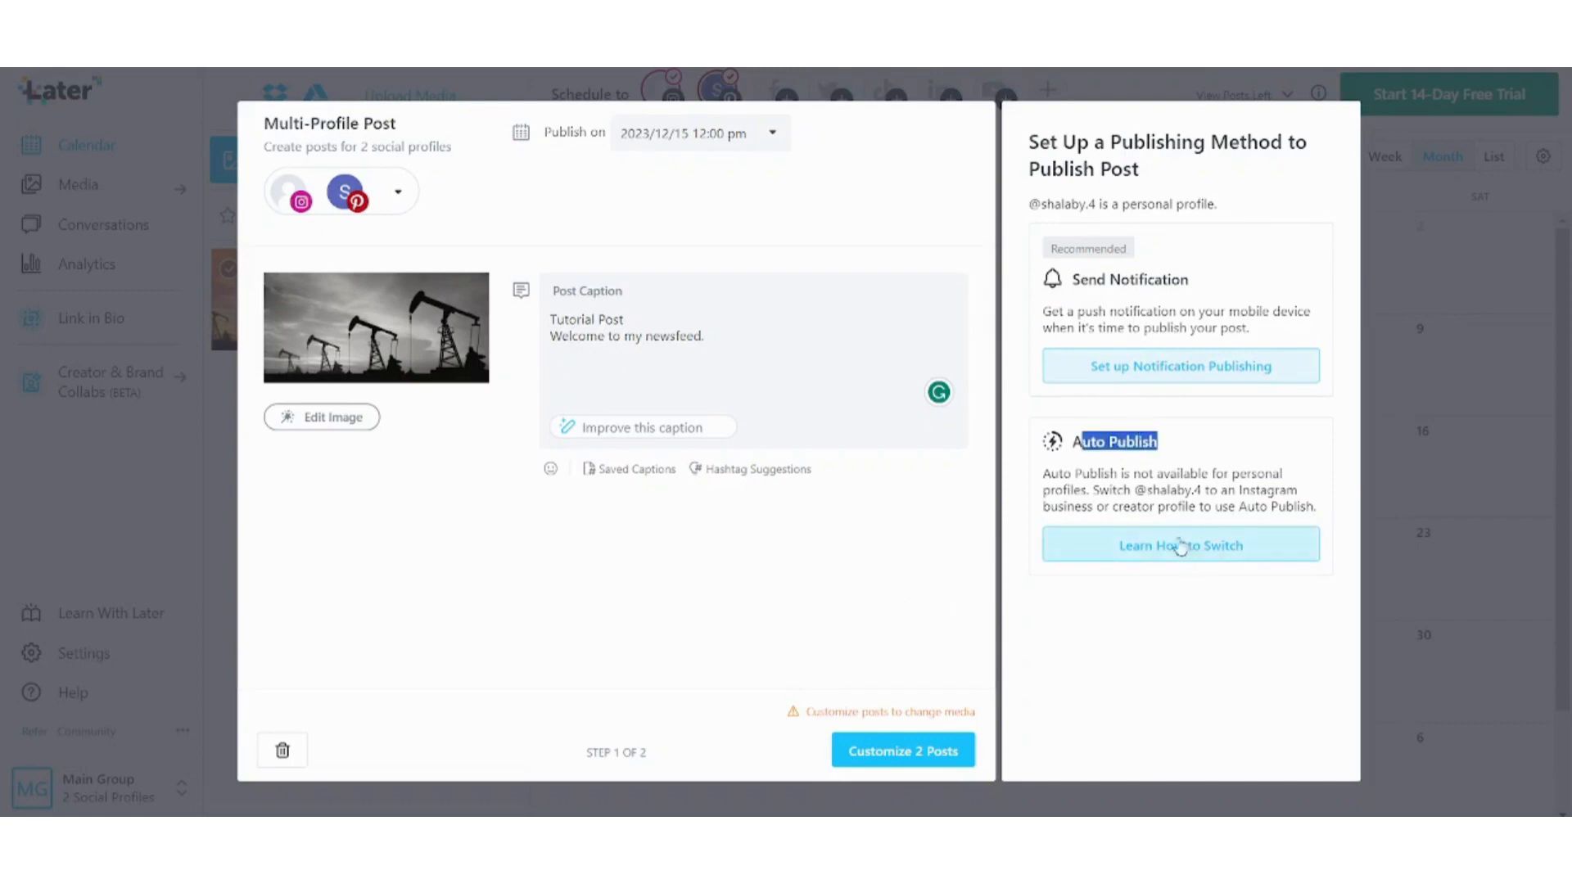
{"action": "left_click", "coordinate": [1101, 479]}
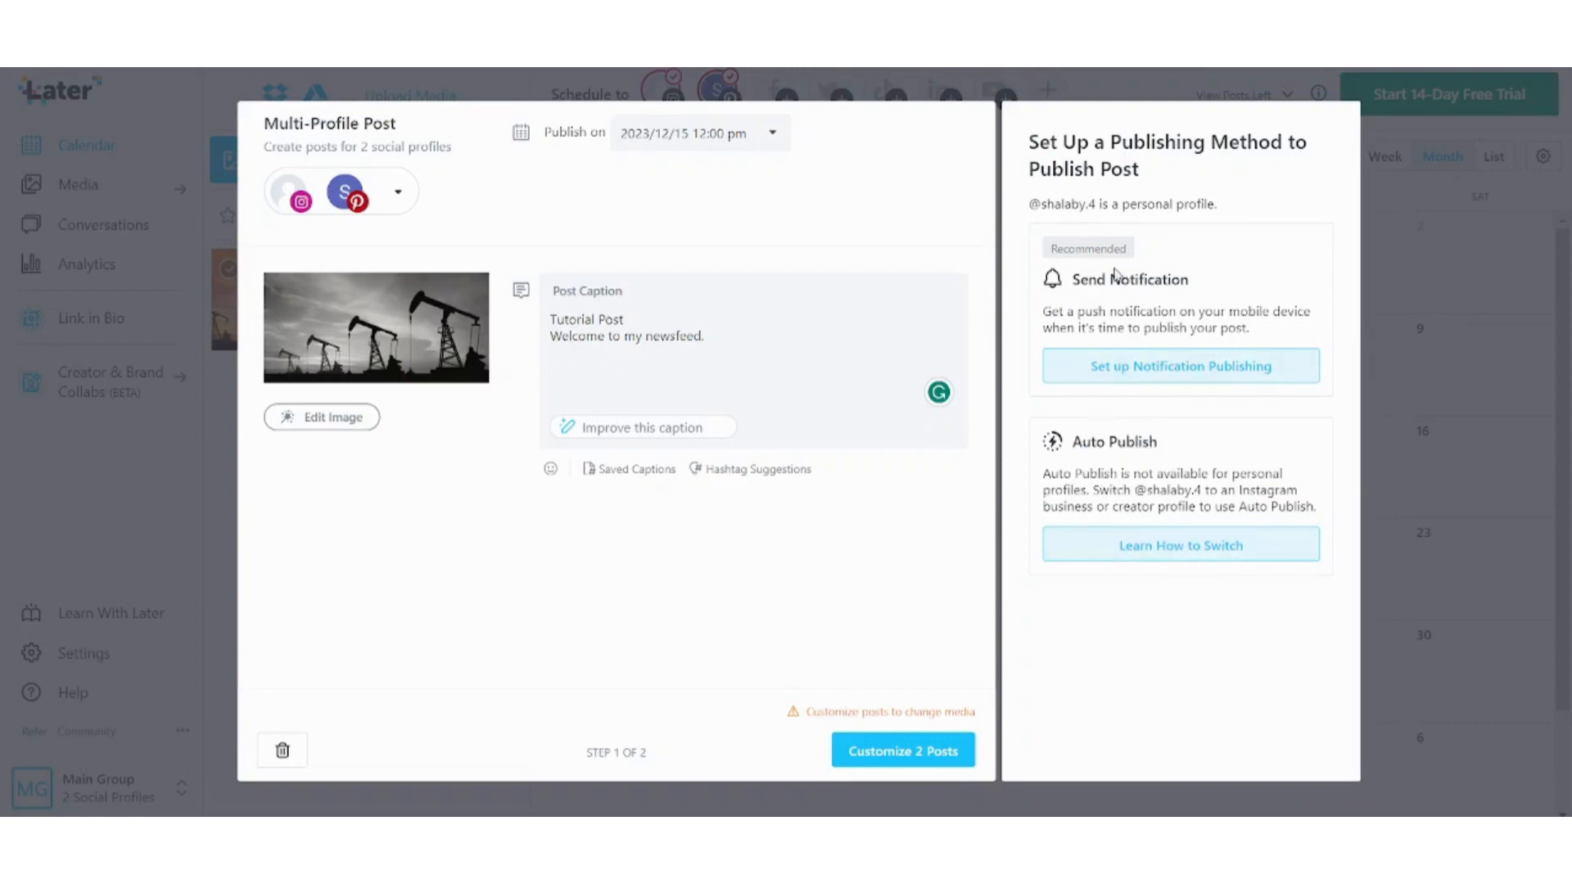
{"action": "left_click_drag", "start_coordinate": [1087, 277], "coordinate": [1184, 282]}
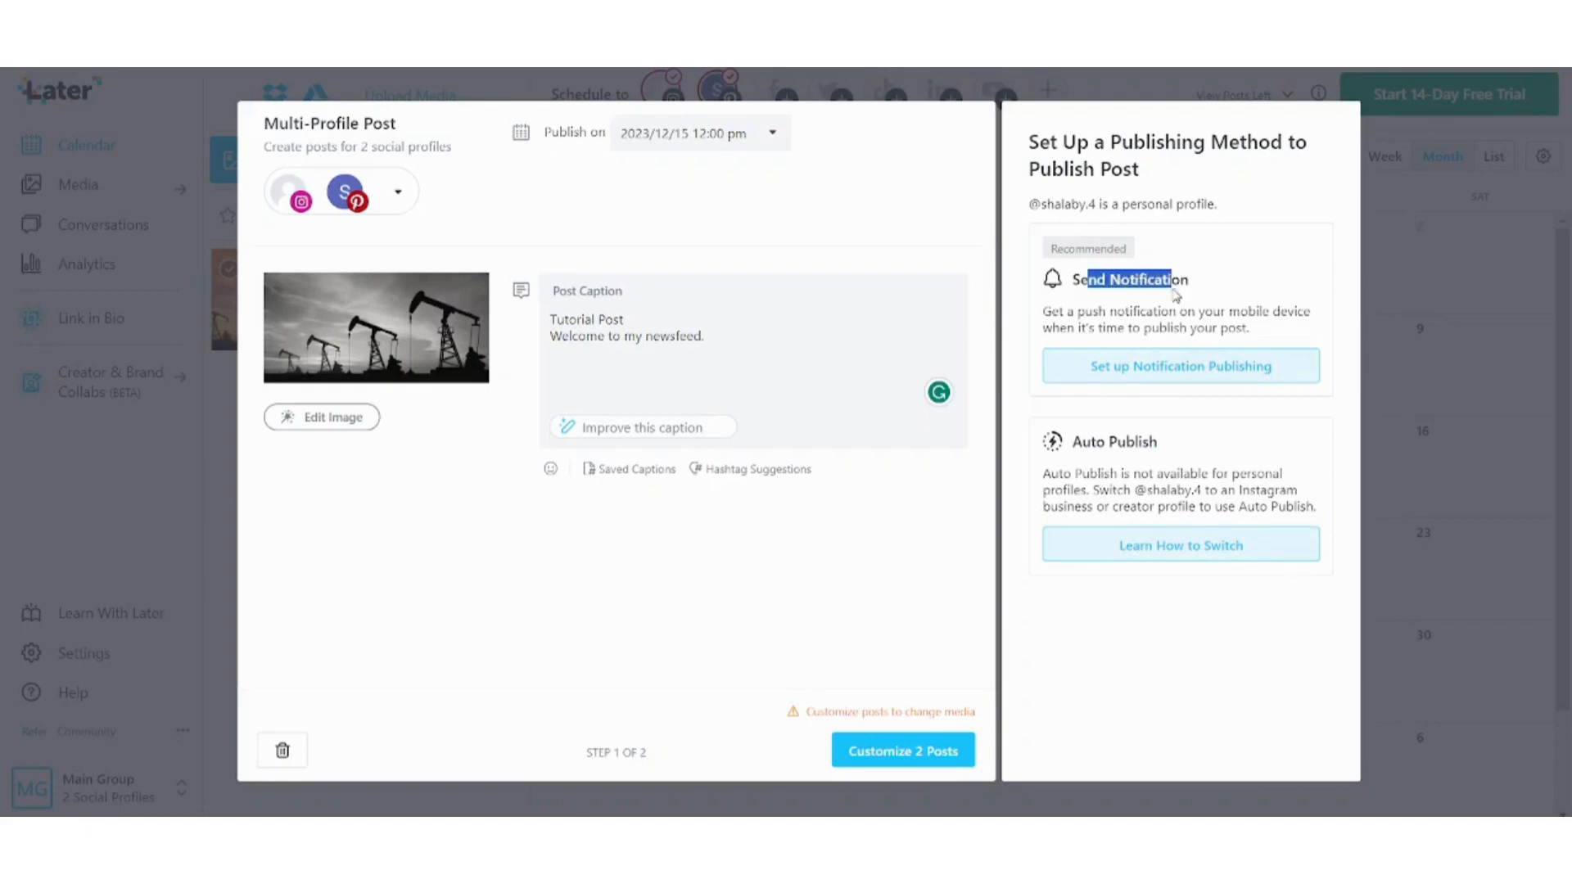
{"action": "left_click", "coordinate": [1201, 361]}
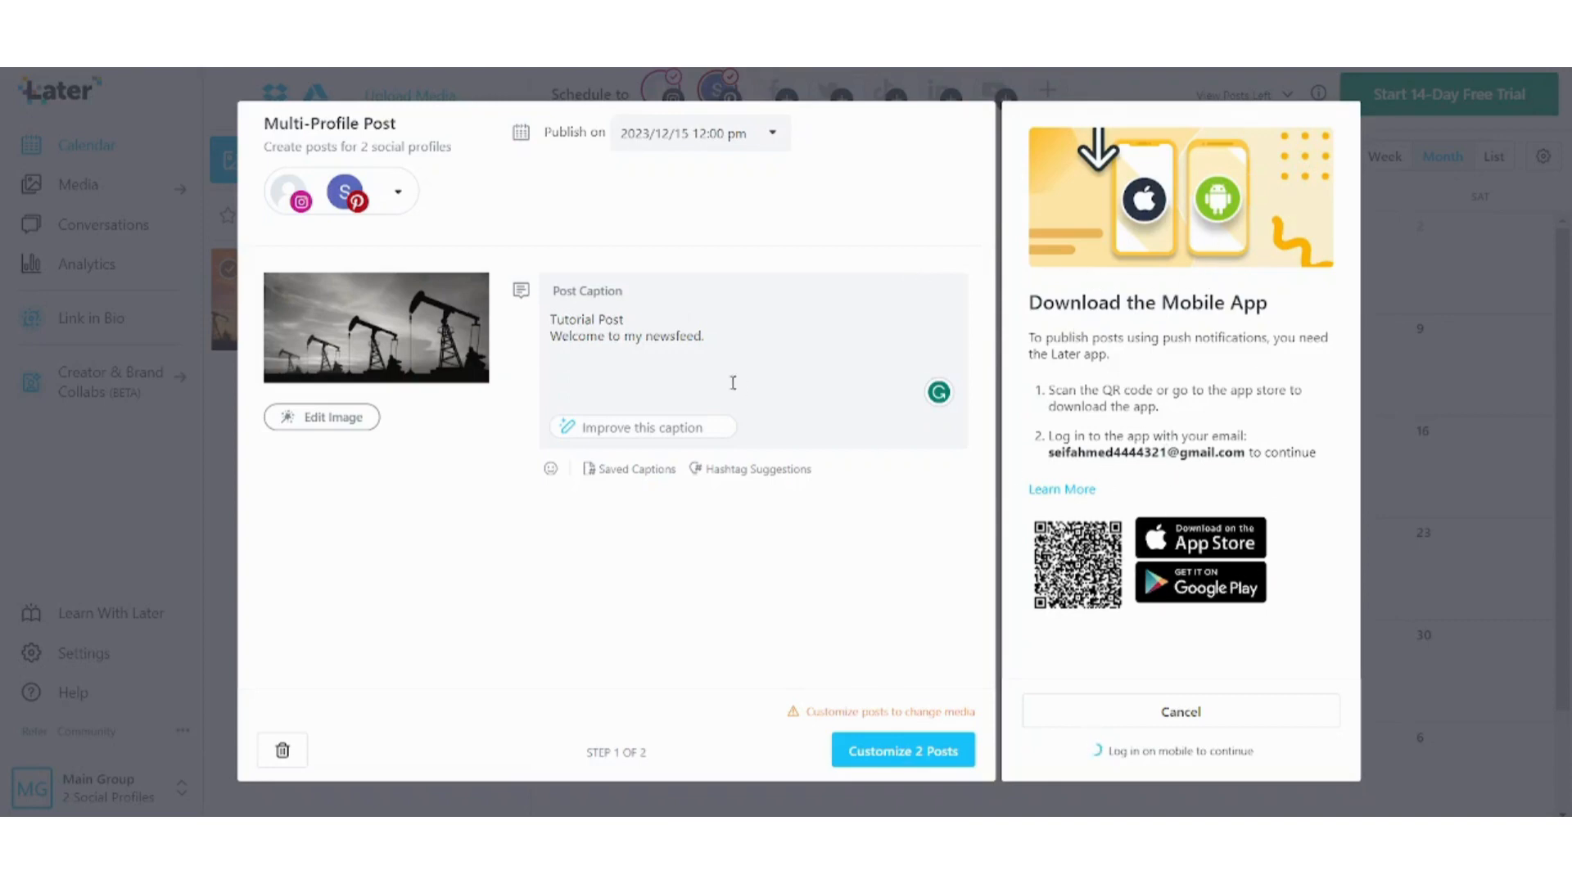
{"action": "left_click", "coordinate": [1196, 712]}
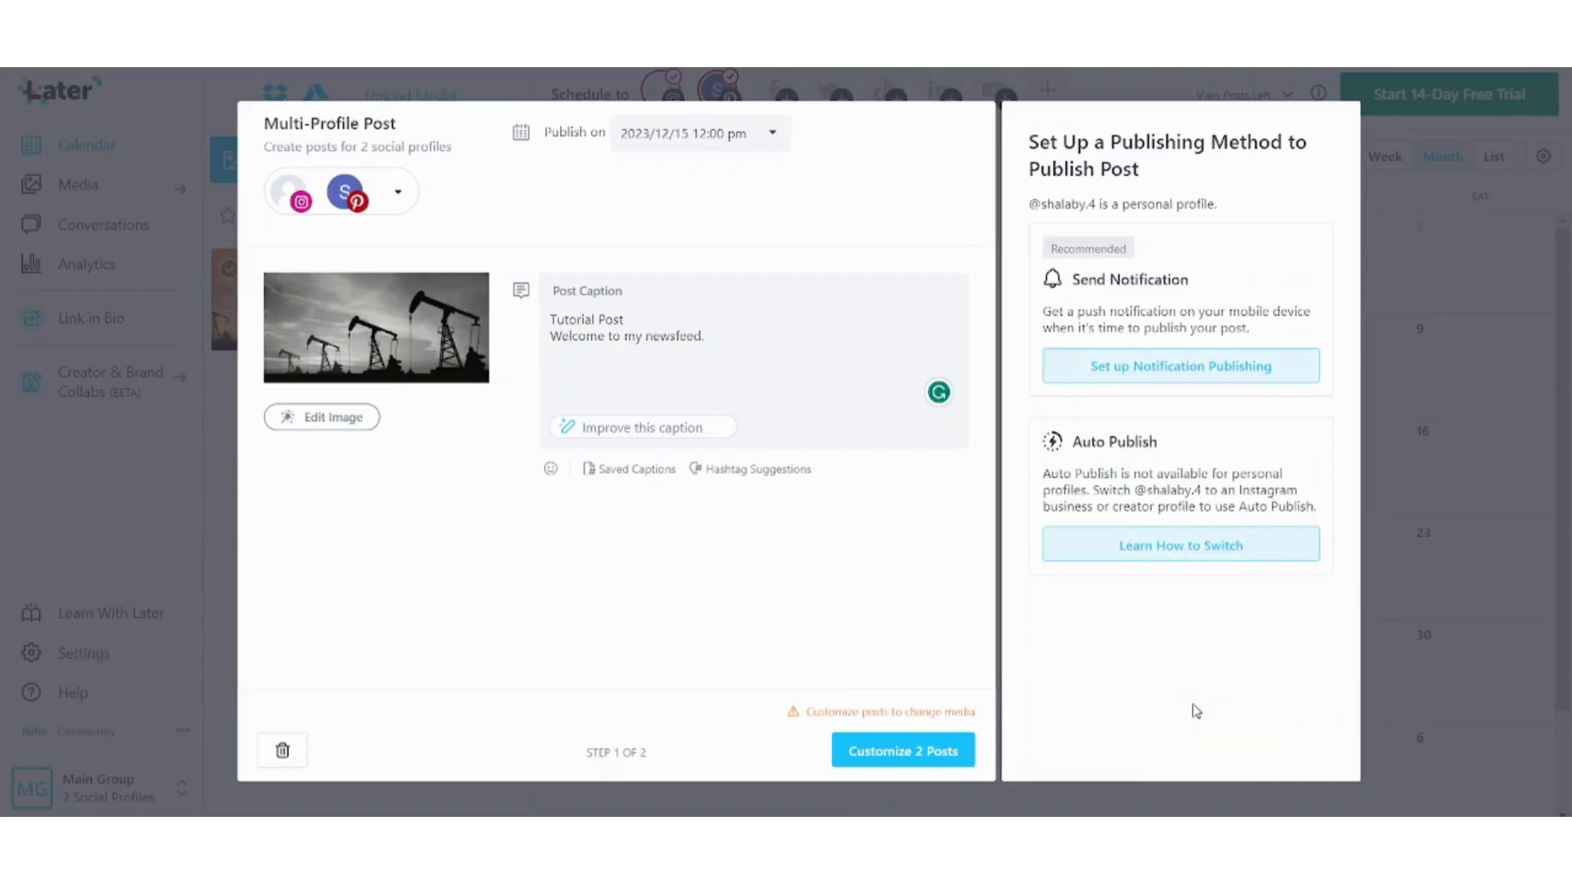
Close the unsaved post composer to bring up the Leave Without Saving warning.
{"action": "left_click", "coordinate": [2, 212]}
{"action": "left_click", "coordinate": [1, 211]}
{"action": "left_click", "coordinate": [1, 211]}
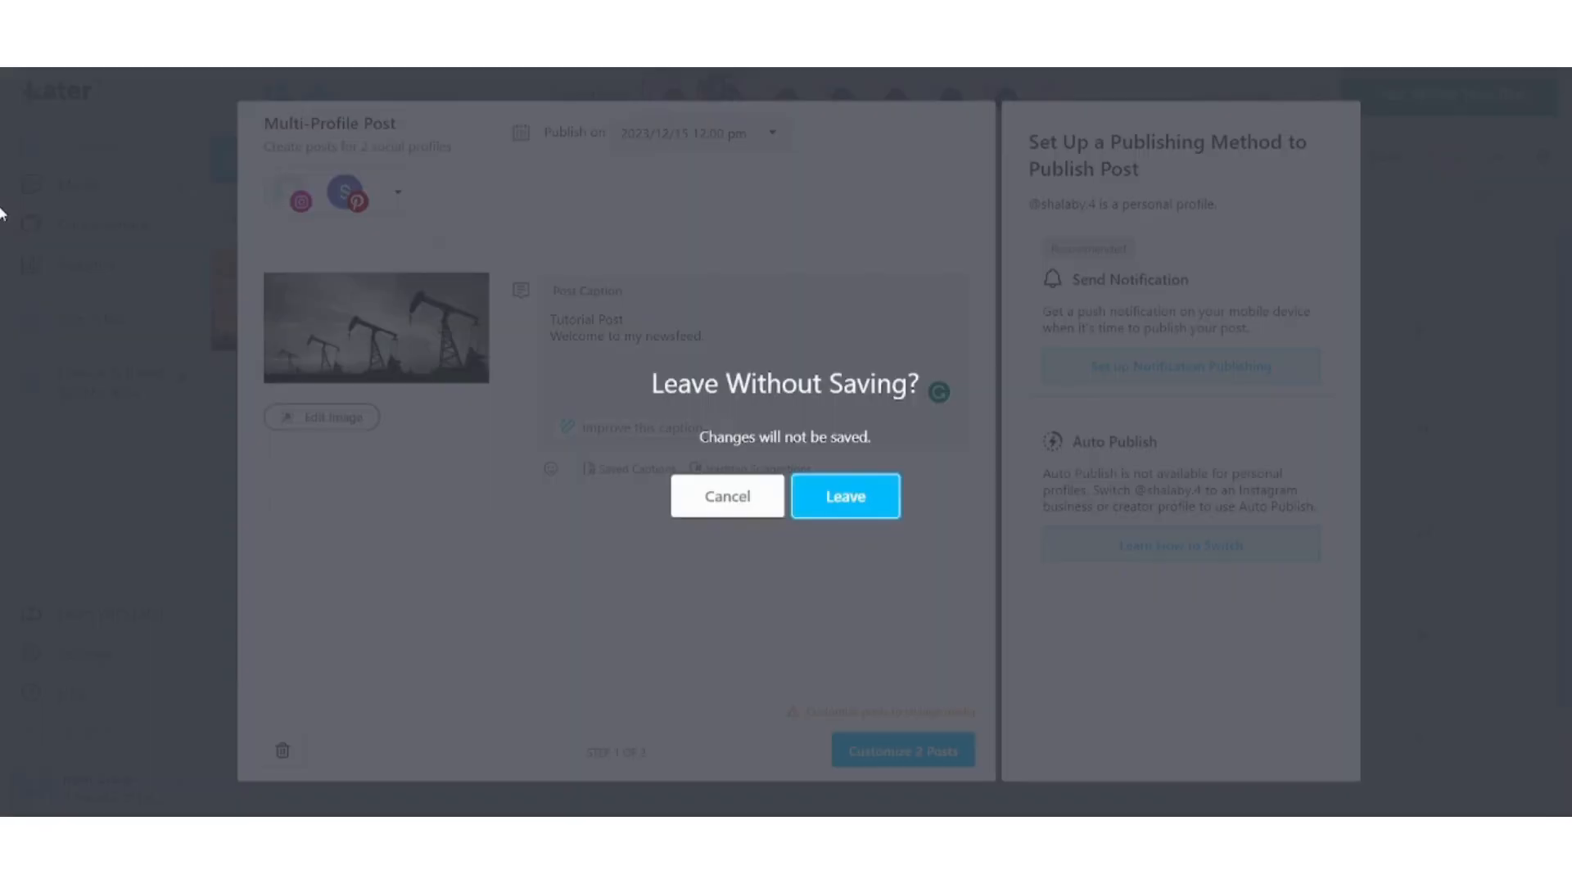
Discard the post, deselect the Pinterest profile so only Instagram stays active, then open Media.
{"action": "left_click", "coordinate": [841, 492]}
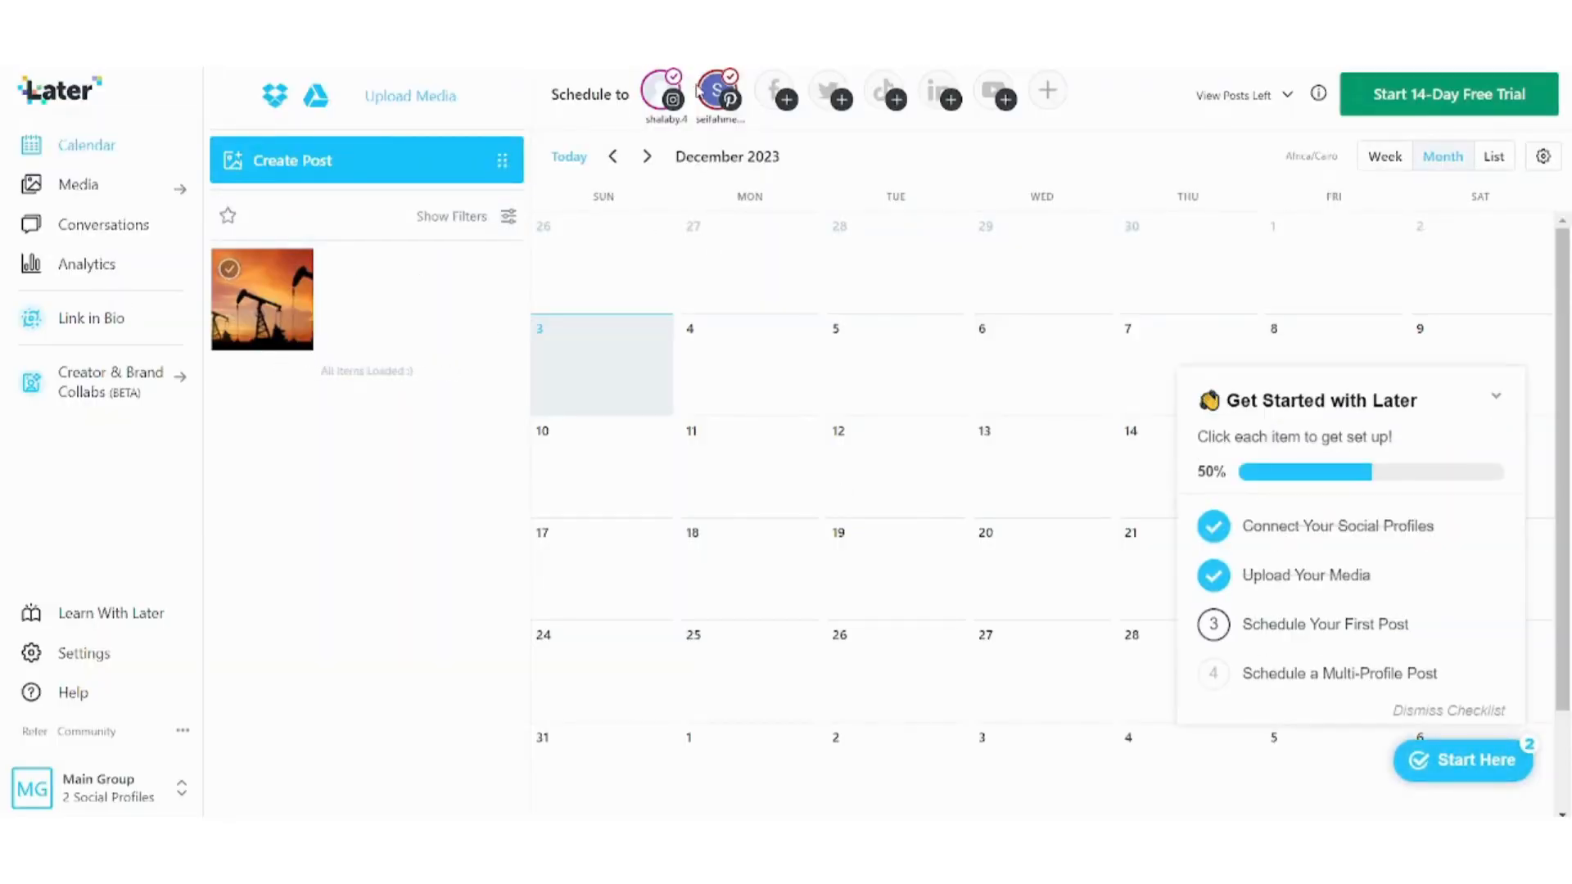
{"action": "left_click", "coordinate": [724, 96]}
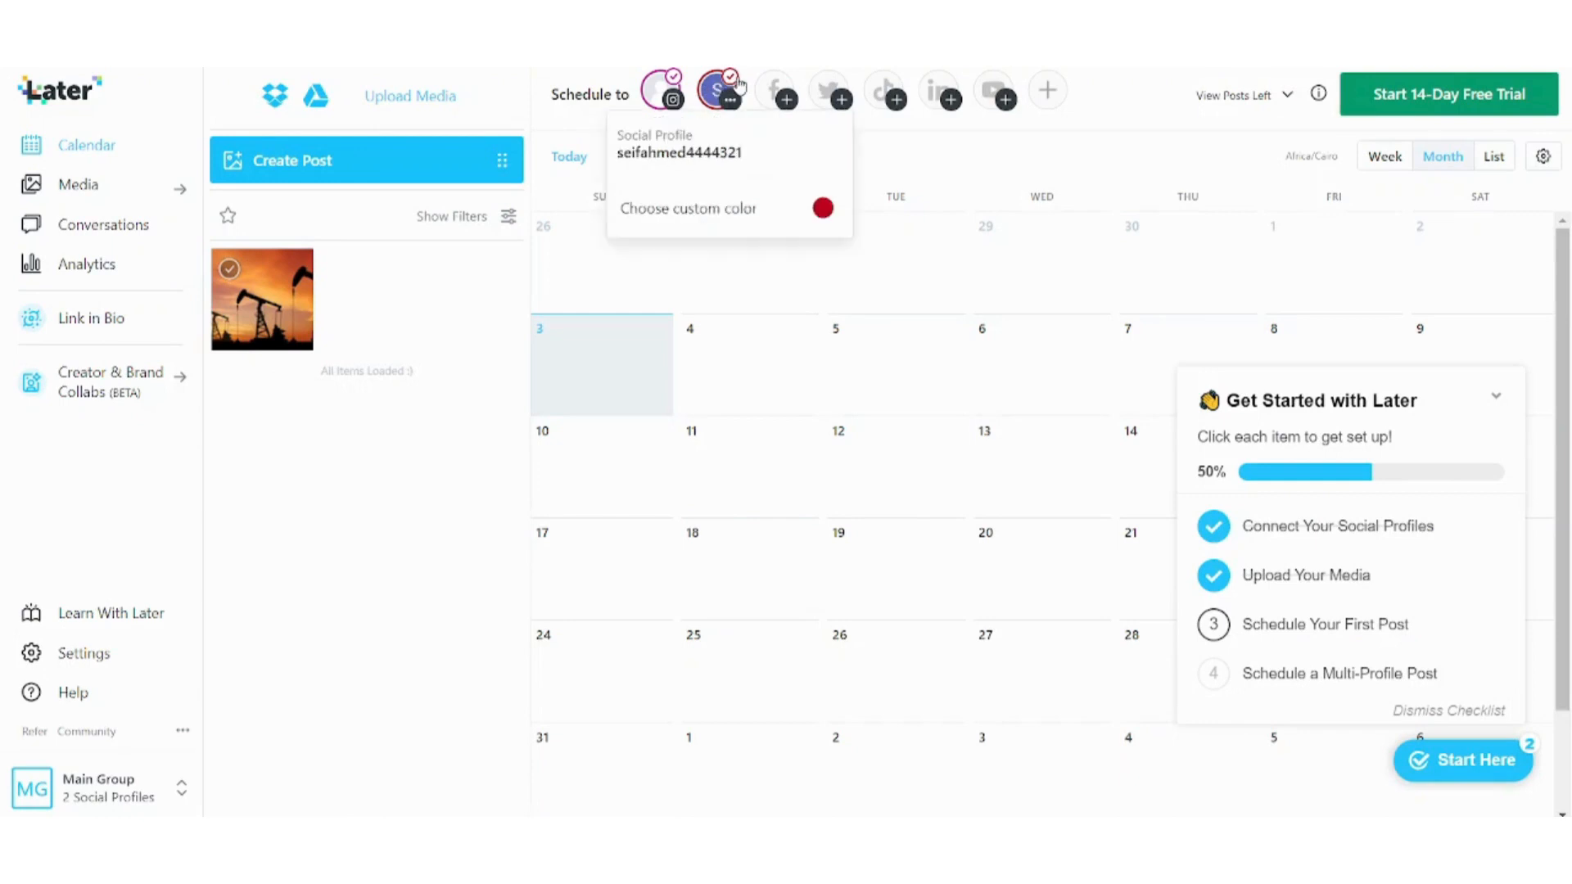
{"action": "left_click", "coordinate": [737, 85]}
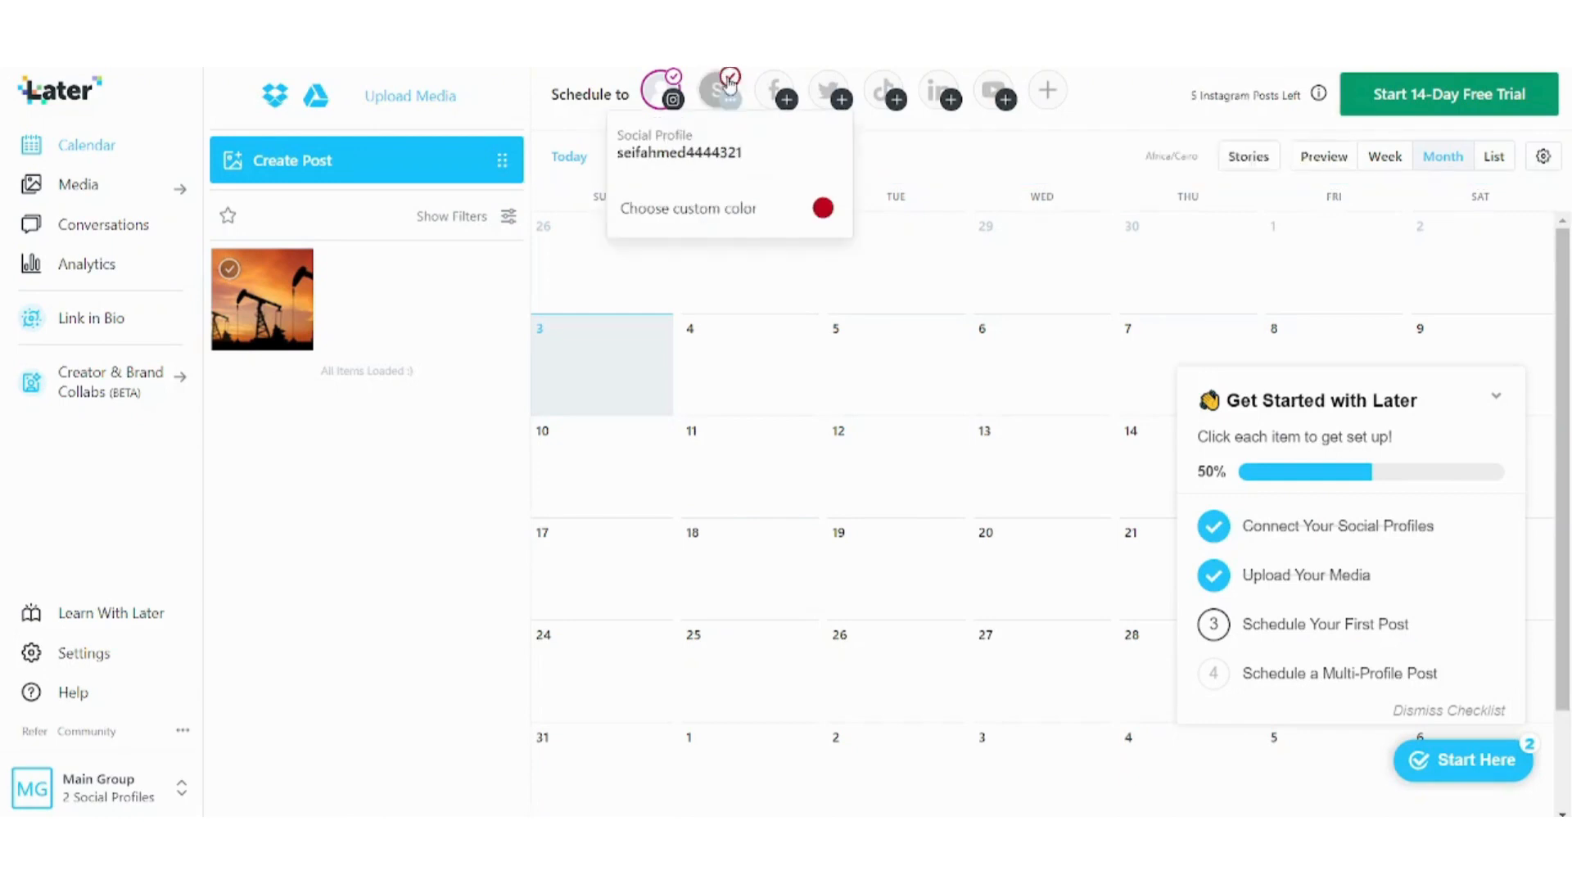
{"action": "left_click", "coordinate": [948, 172]}
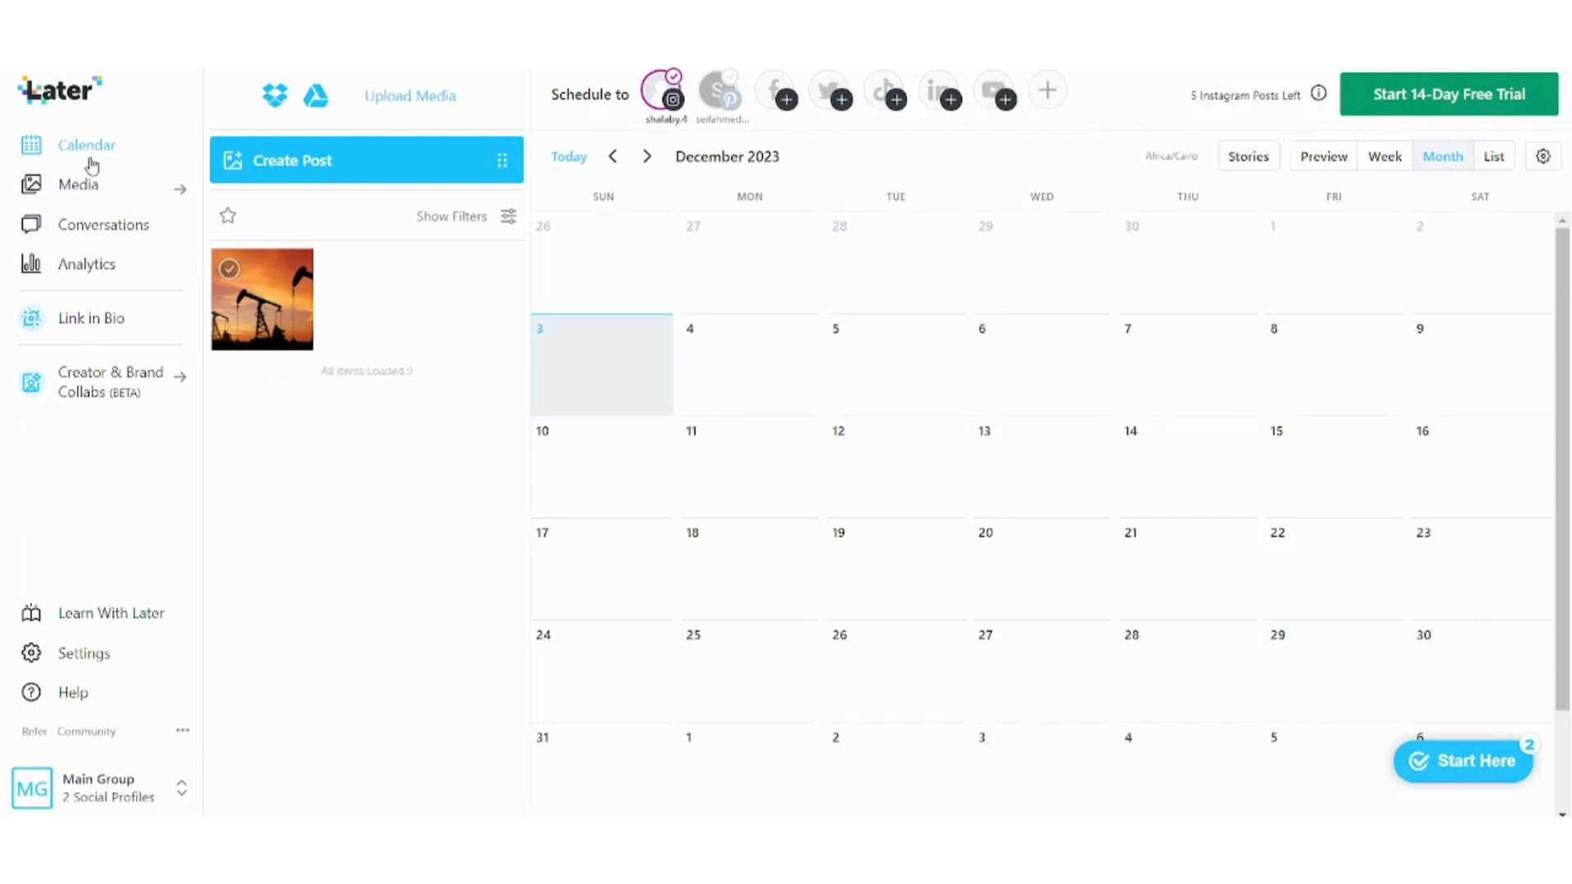
{"action": "left_click", "coordinate": [108, 196]}
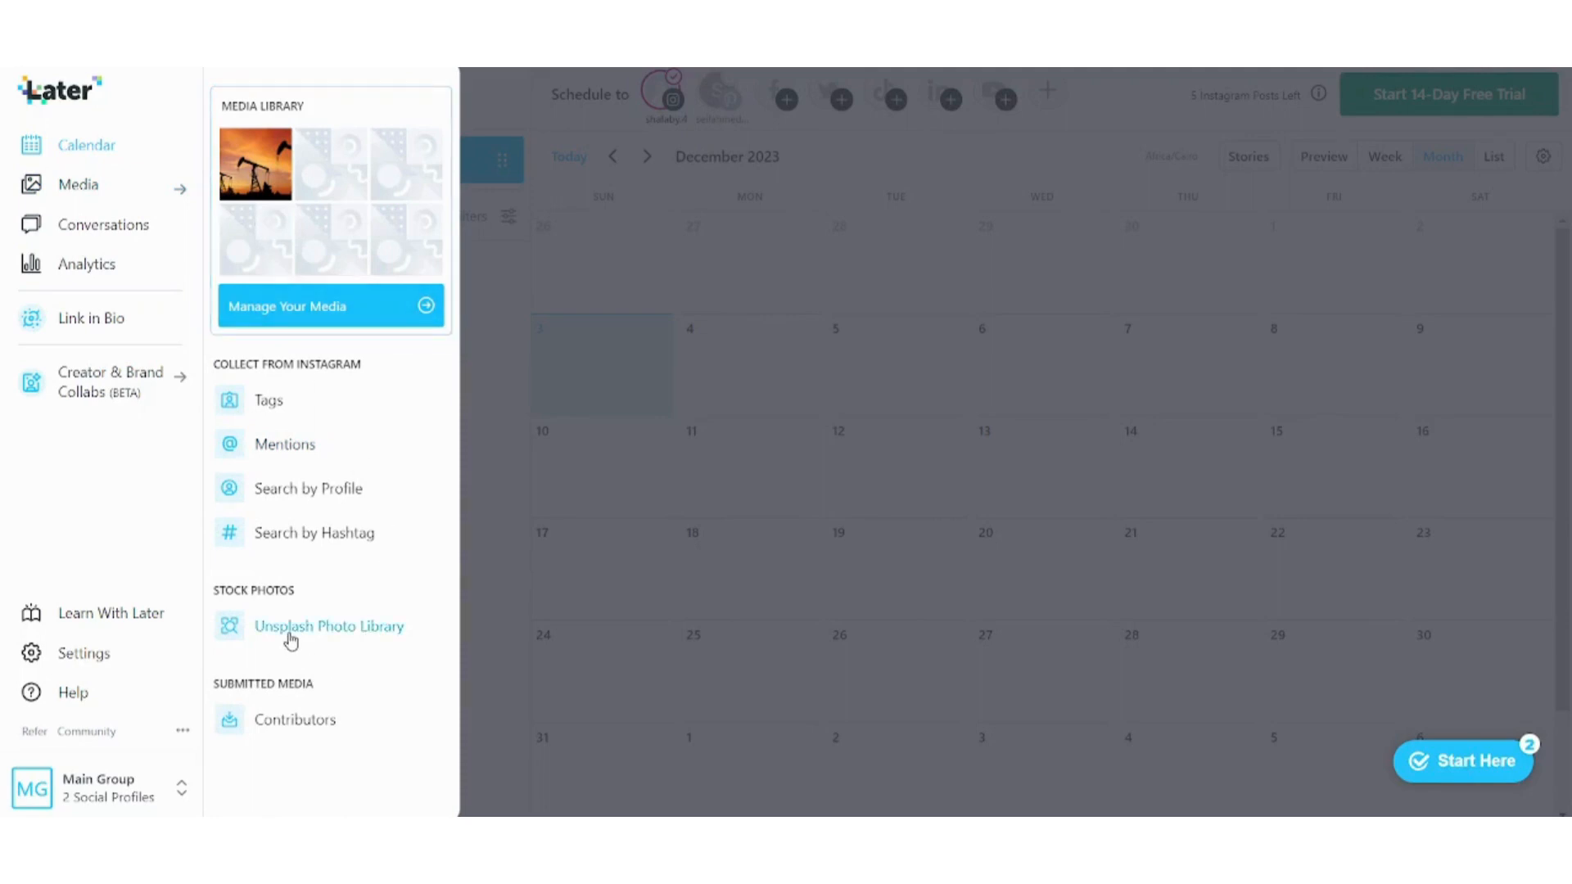
Visit Conversations and Analytics, check the analytics profile list, and return to the Calendar.
{"action": "left_click", "coordinate": [121, 224]}
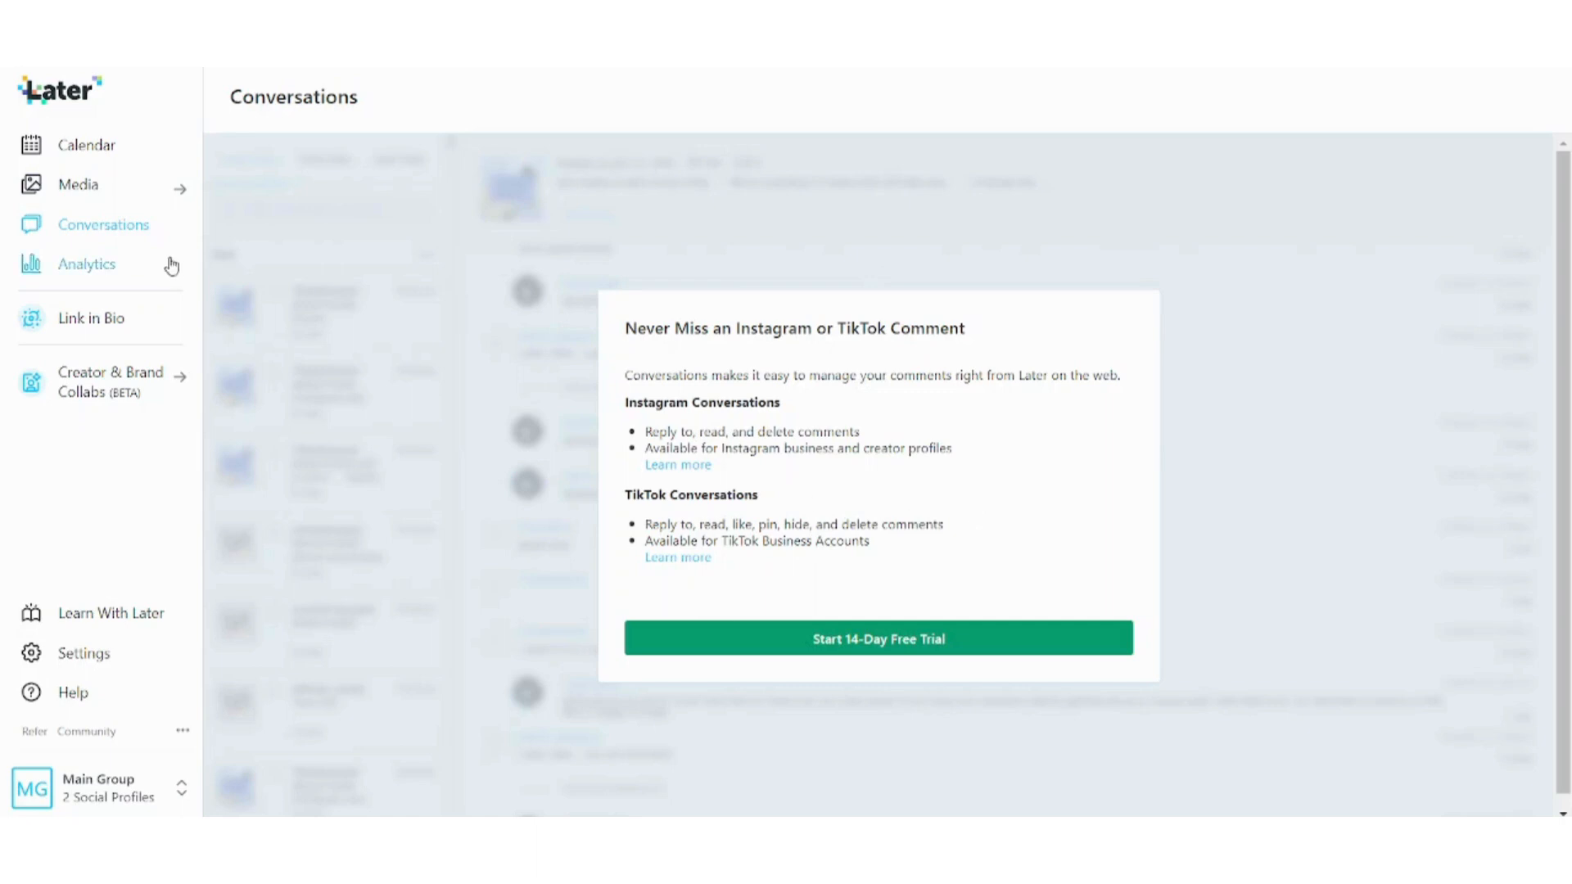
{"action": "left_click", "coordinate": [122, 266]}
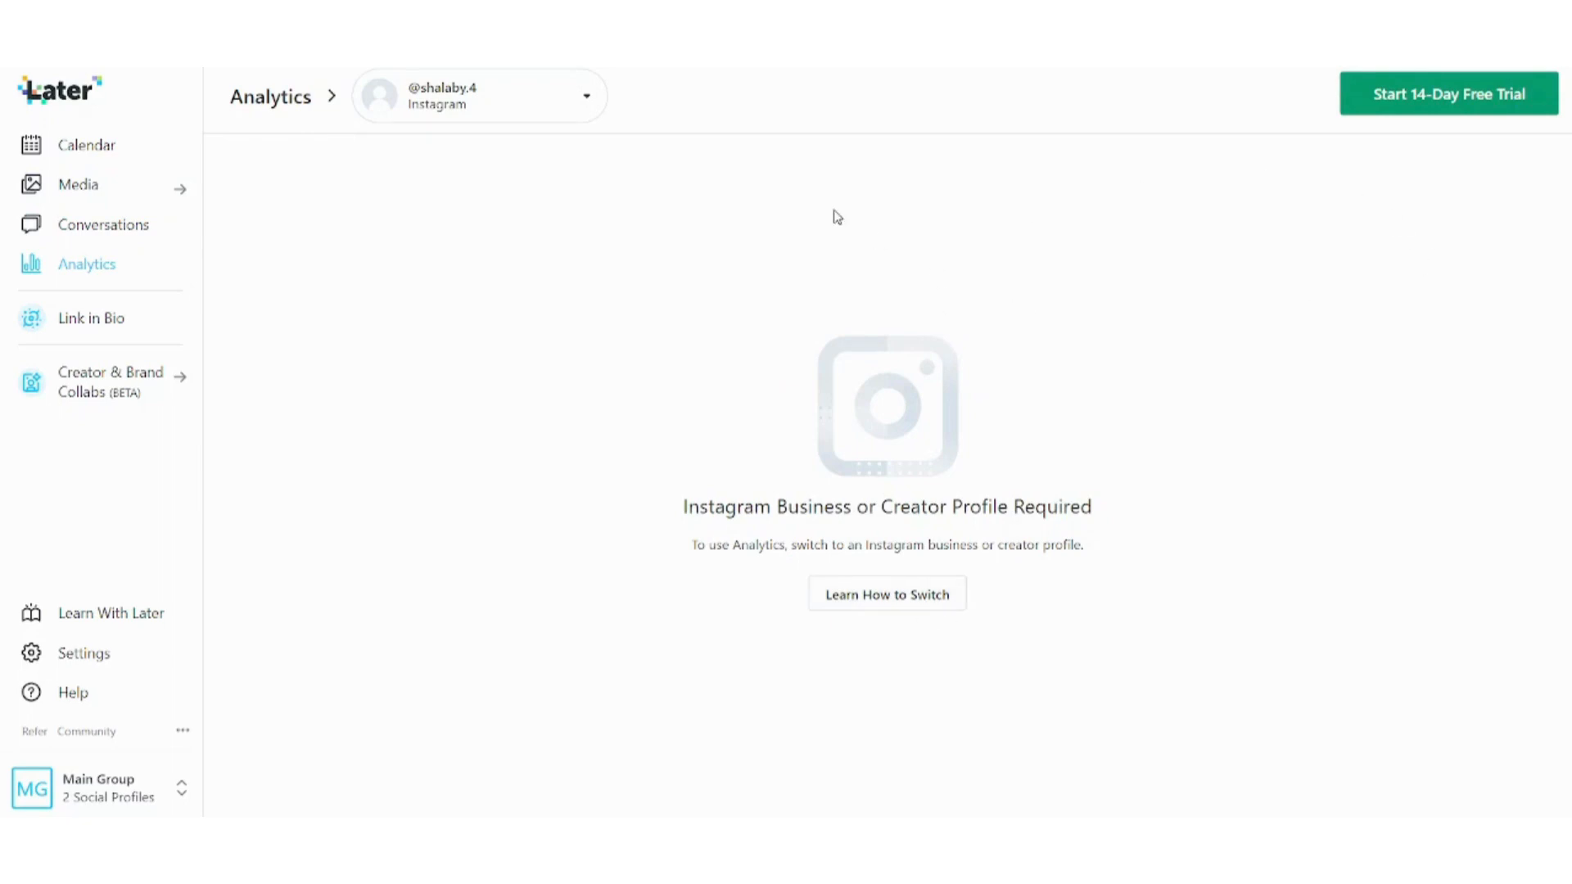
{"action": "left_click", "coordinate": [552, 117]}
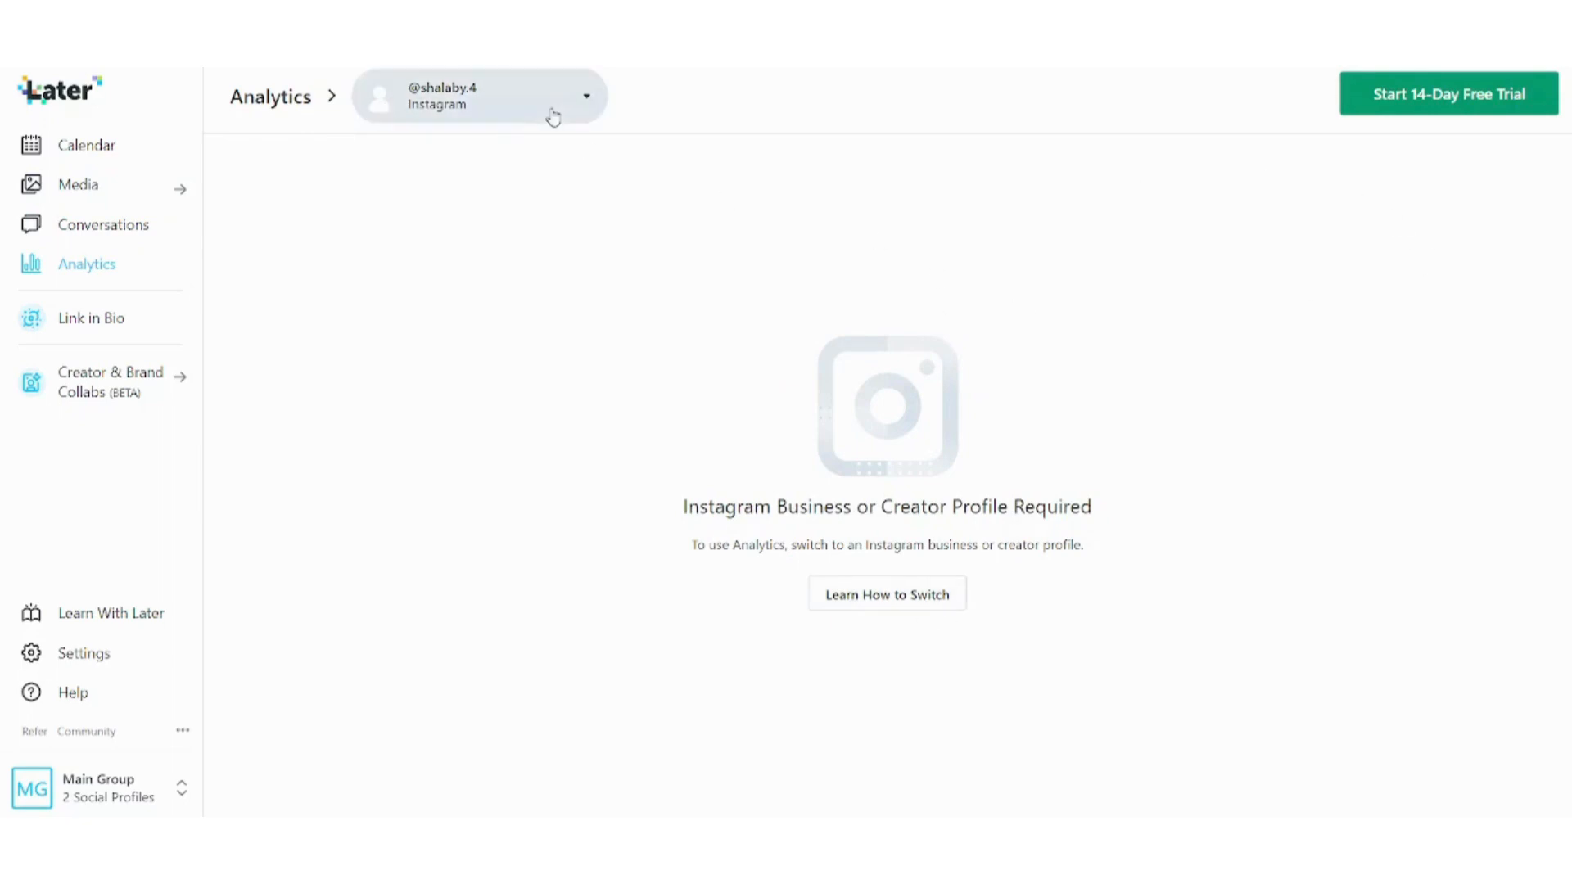
{"action": "left_click", "coordinate": [552, 117]}
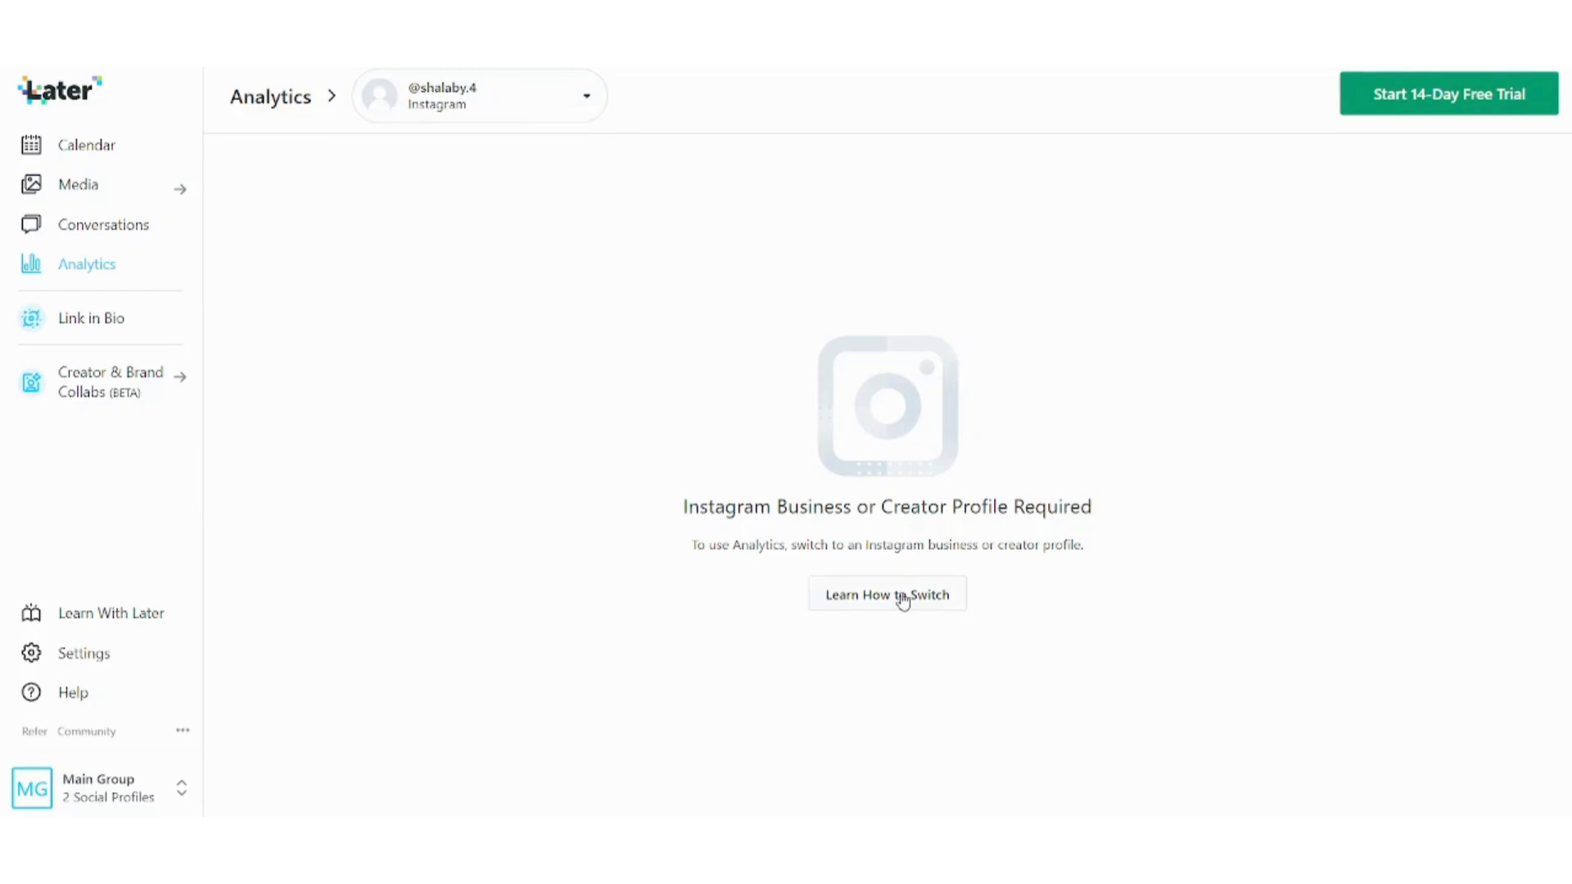
{"action": "left_click", "coordinate": [123, 141]}
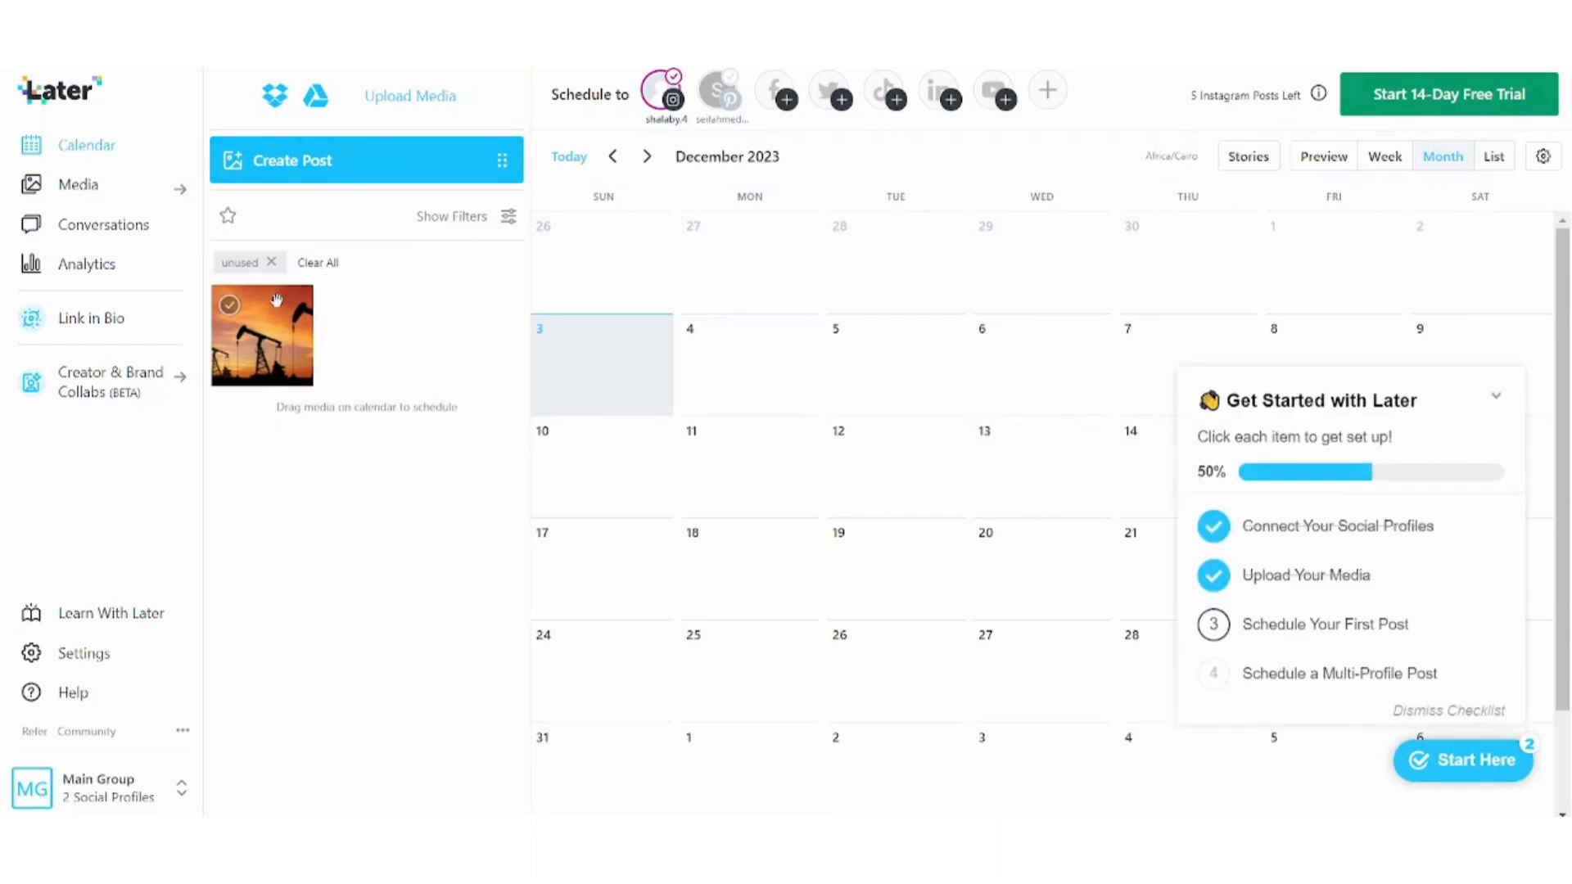
Start a new Instagram post and discard it without saving.
{"action": "left_click", "coordinate": [257, 164]}
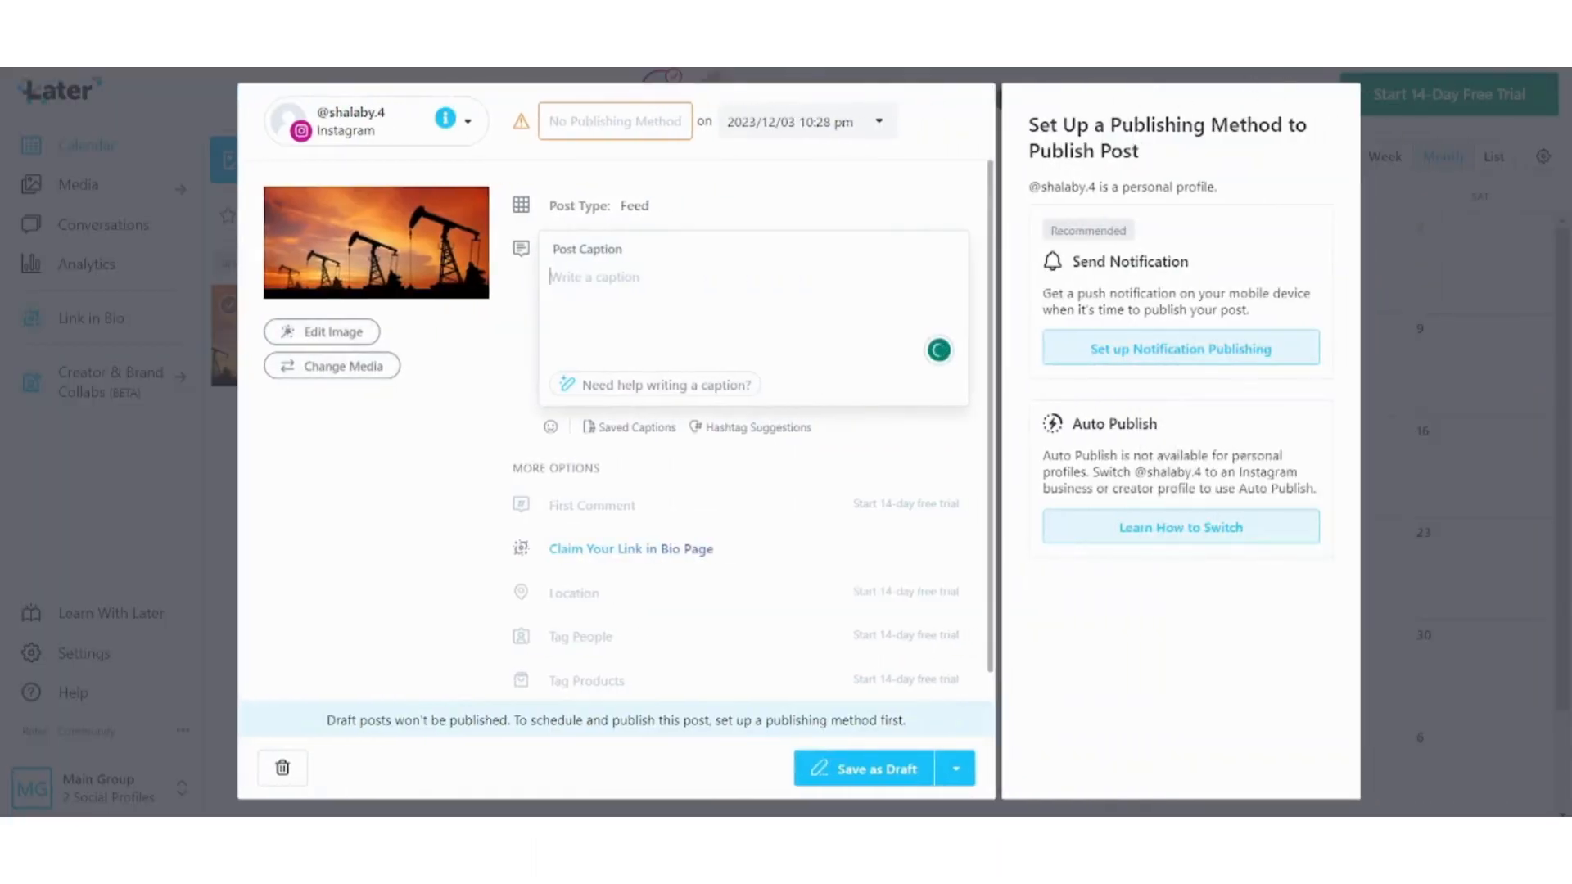
{"action": "key", "text": "Escape"}
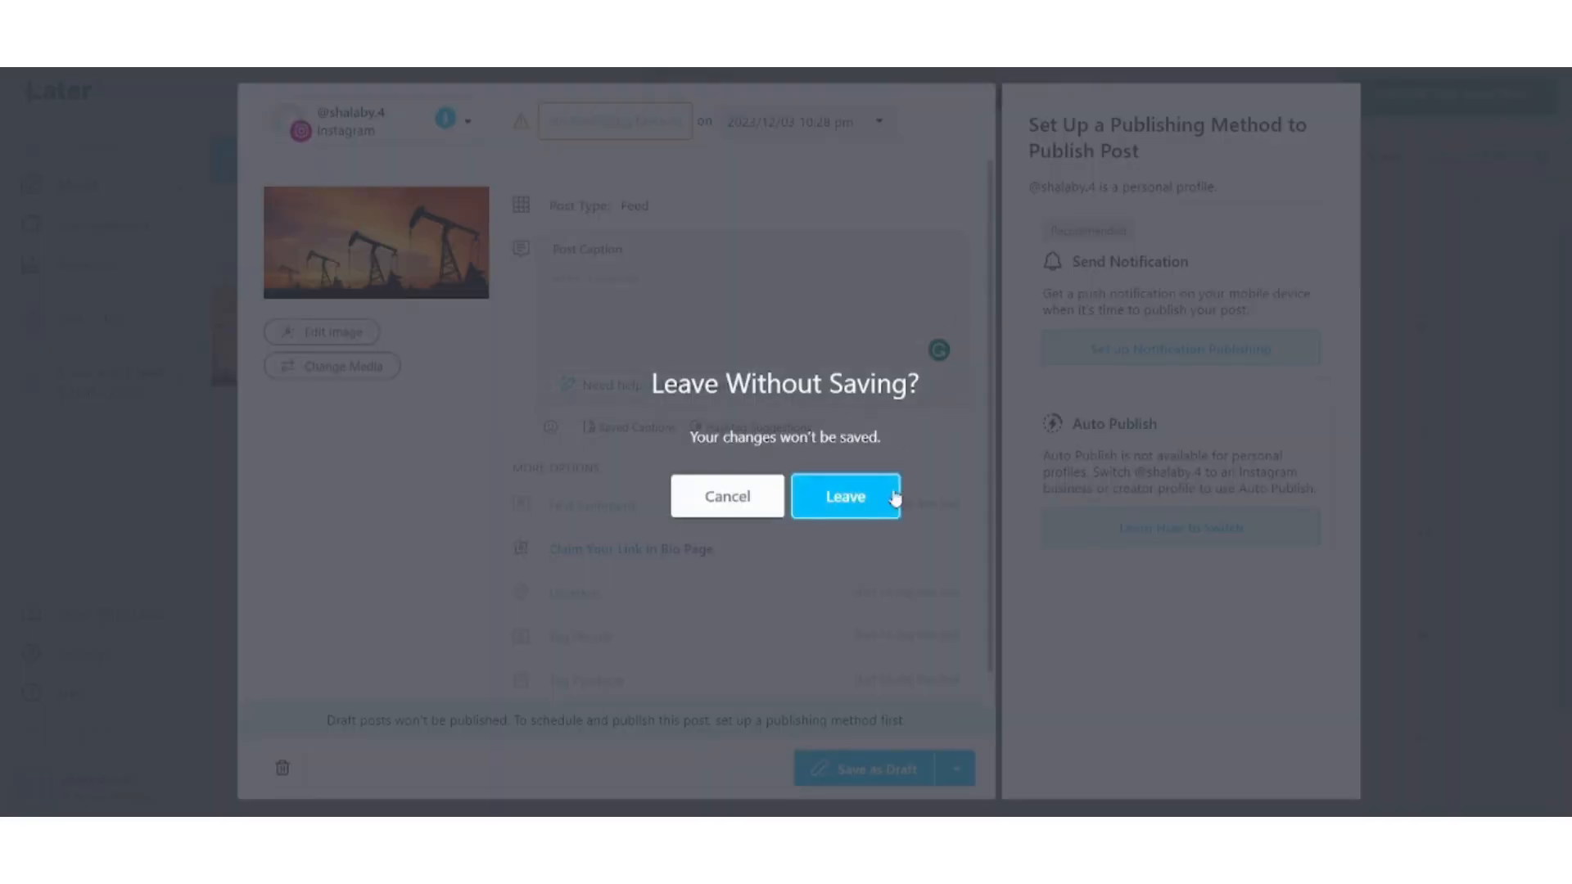
{"action": "left_click", "coordinate": [856, 507]}
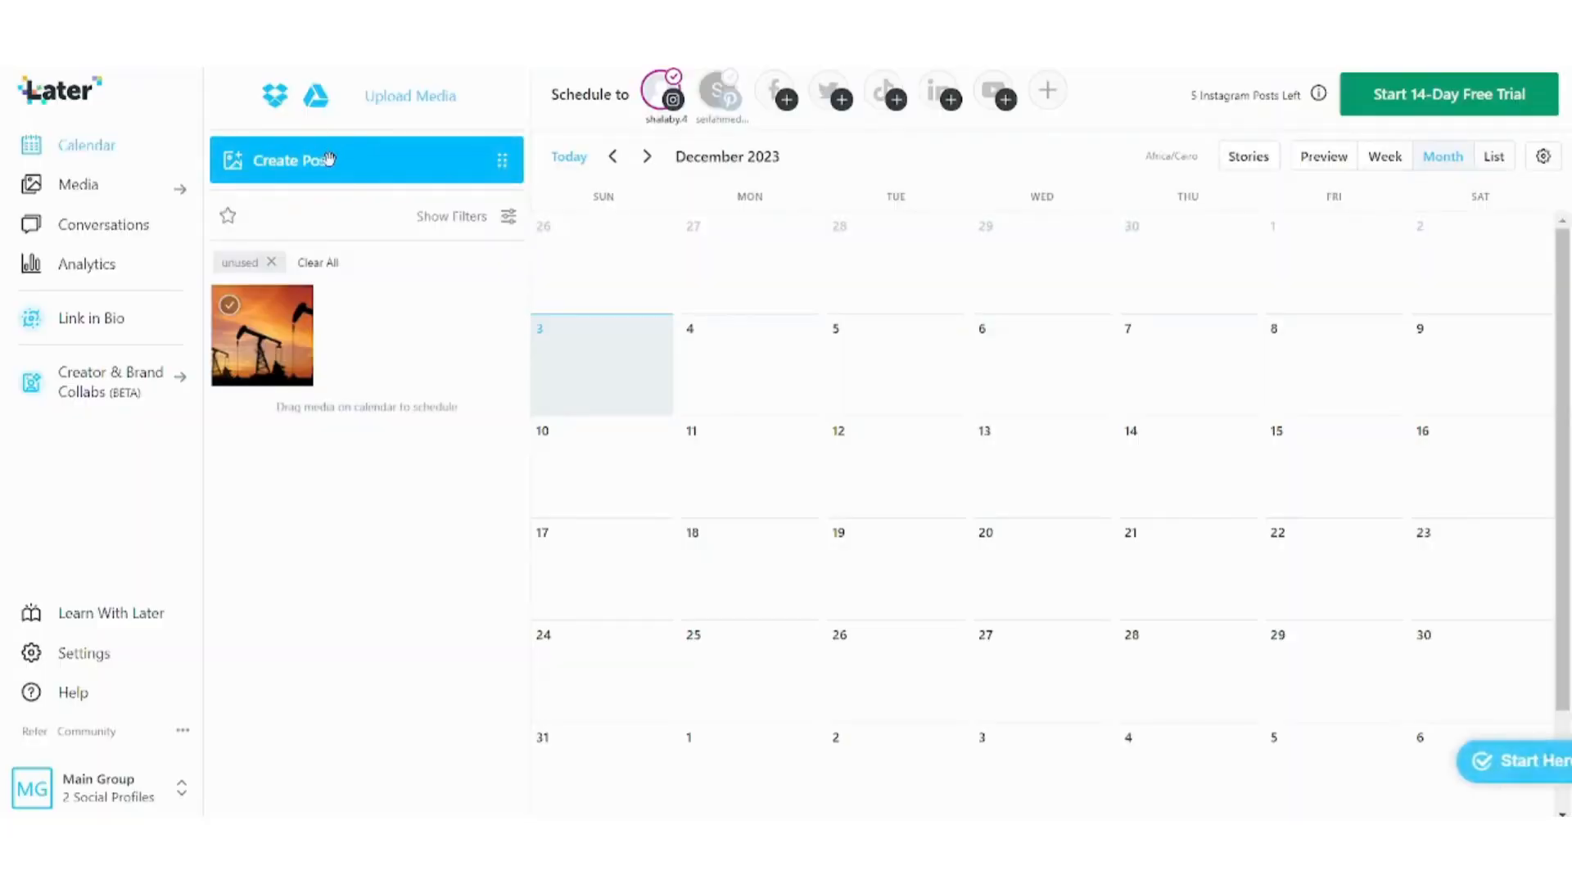
Start another post, check its date picker, discard it, and collapse the Get Started checklist.
{"action": "left_click", "coordinate": [332, 157]}
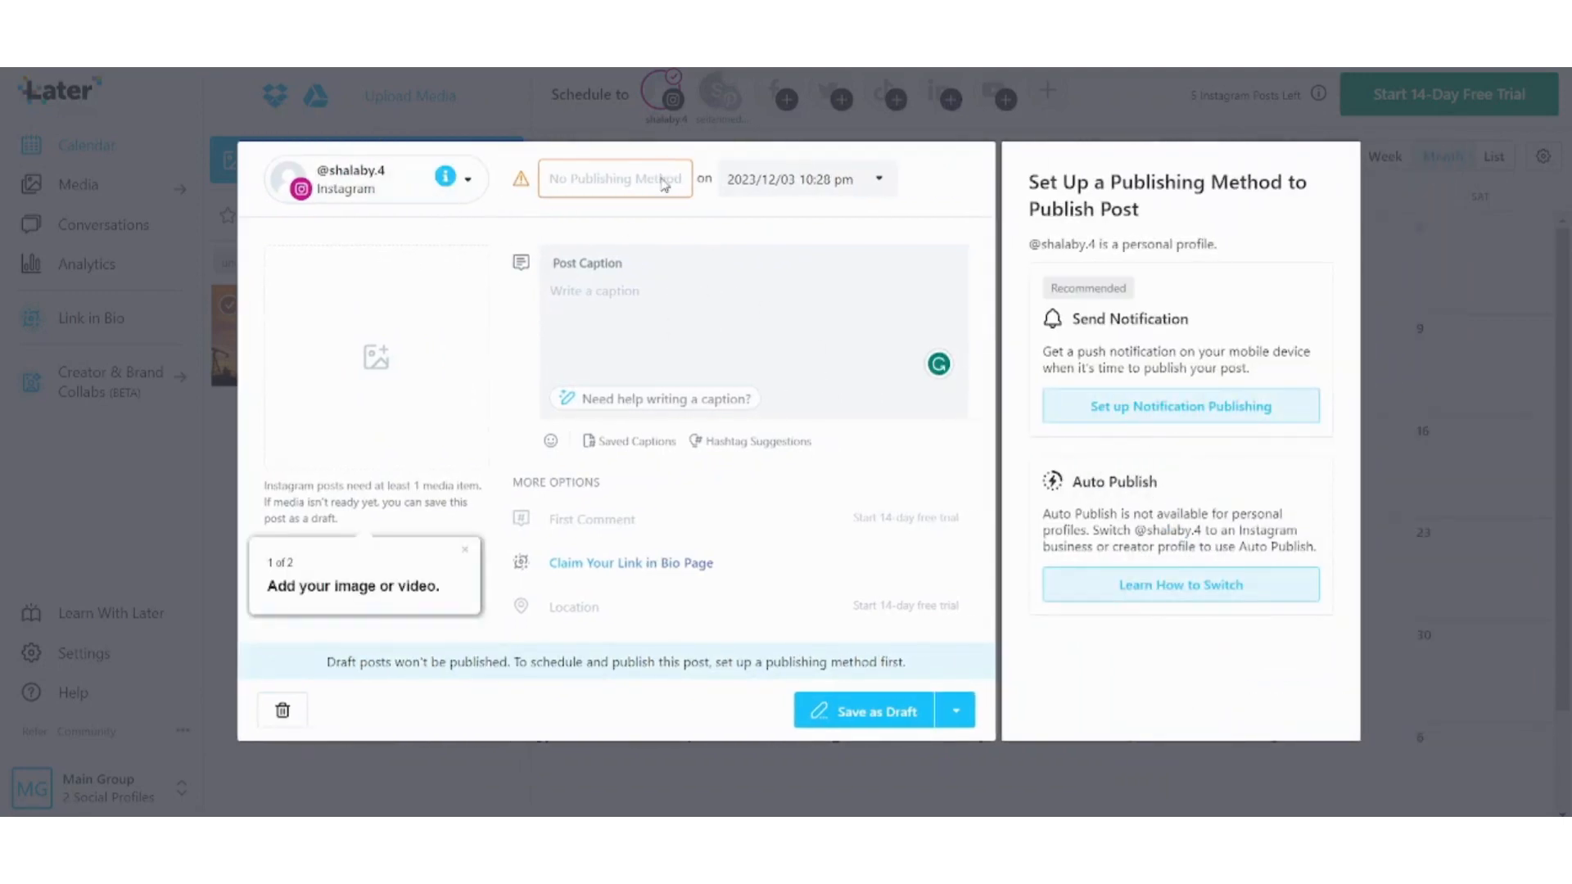
{"action": "left_click", "coordinate": [794, 187]}
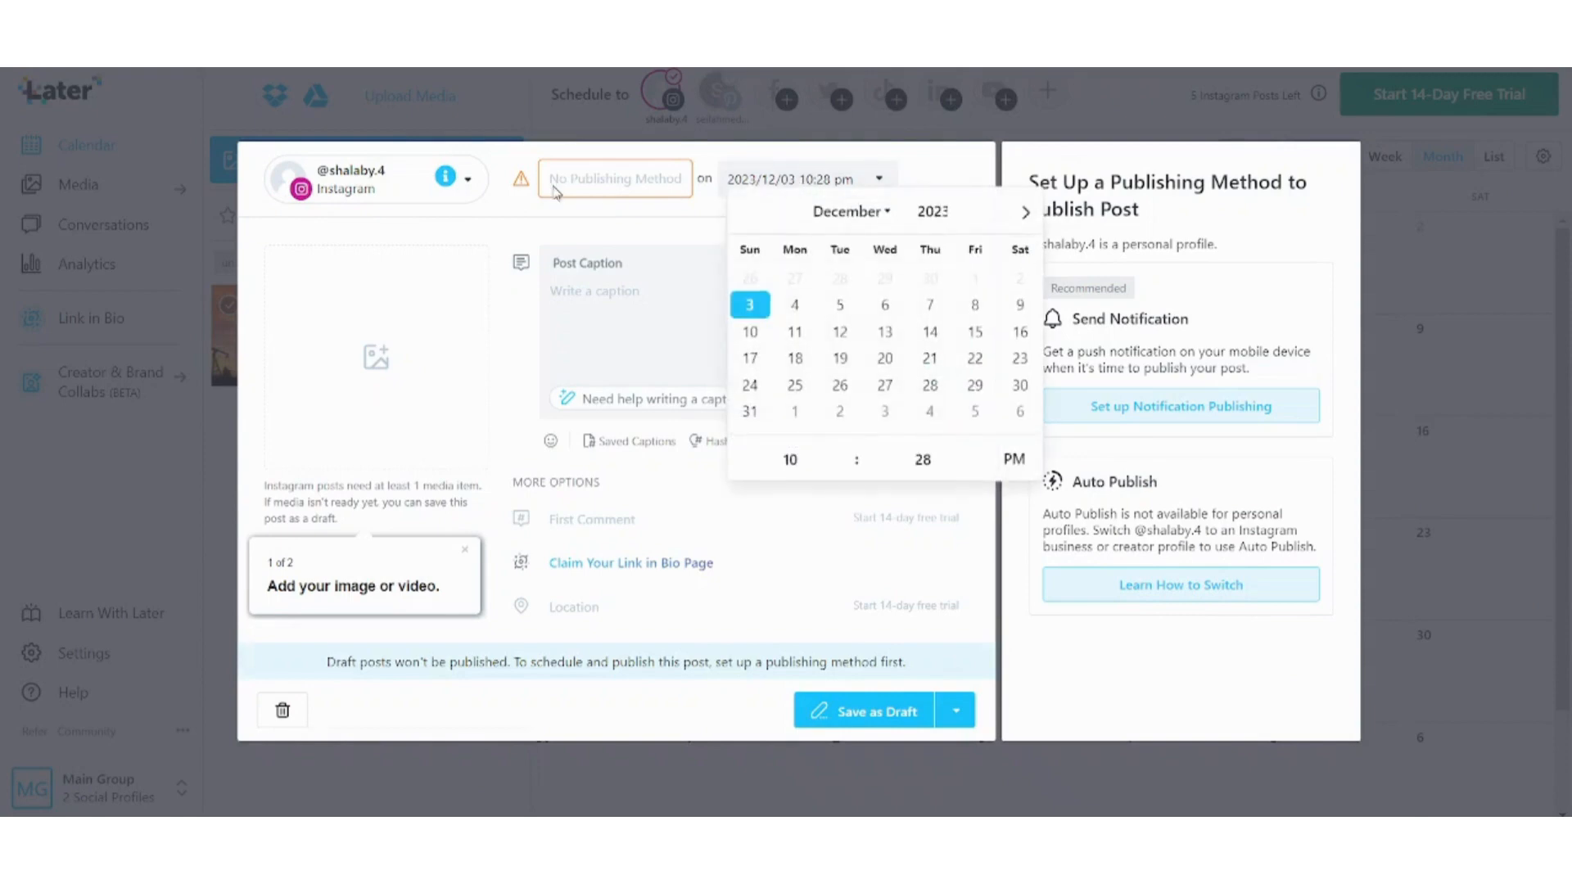
{"action": "left_click", "coordinate": [604, 274]}
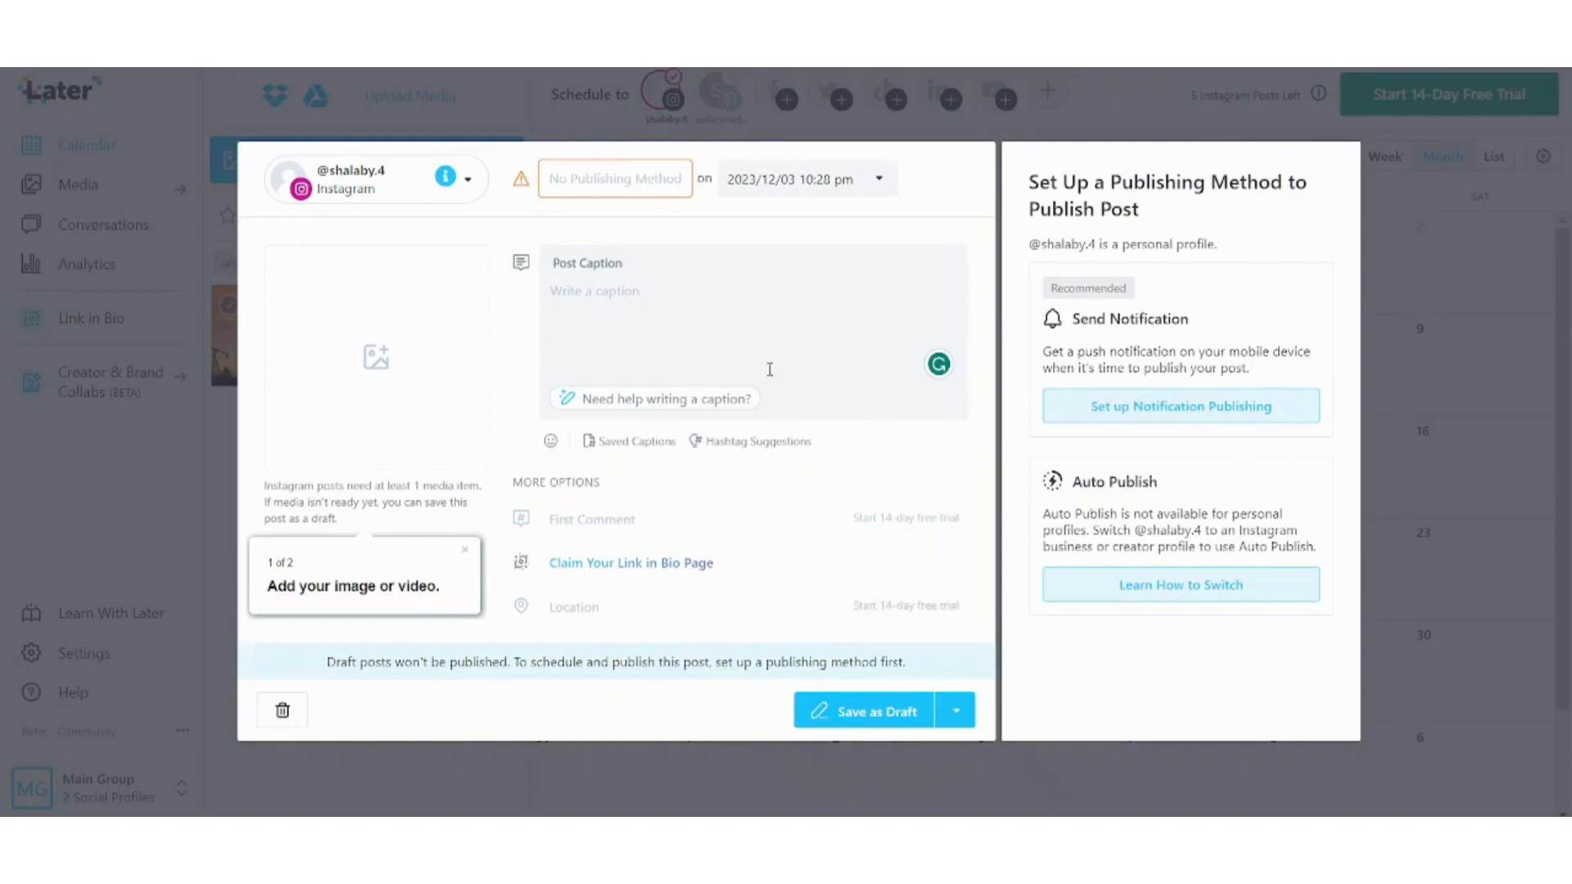
{"action": "key", "text": "Escape"}
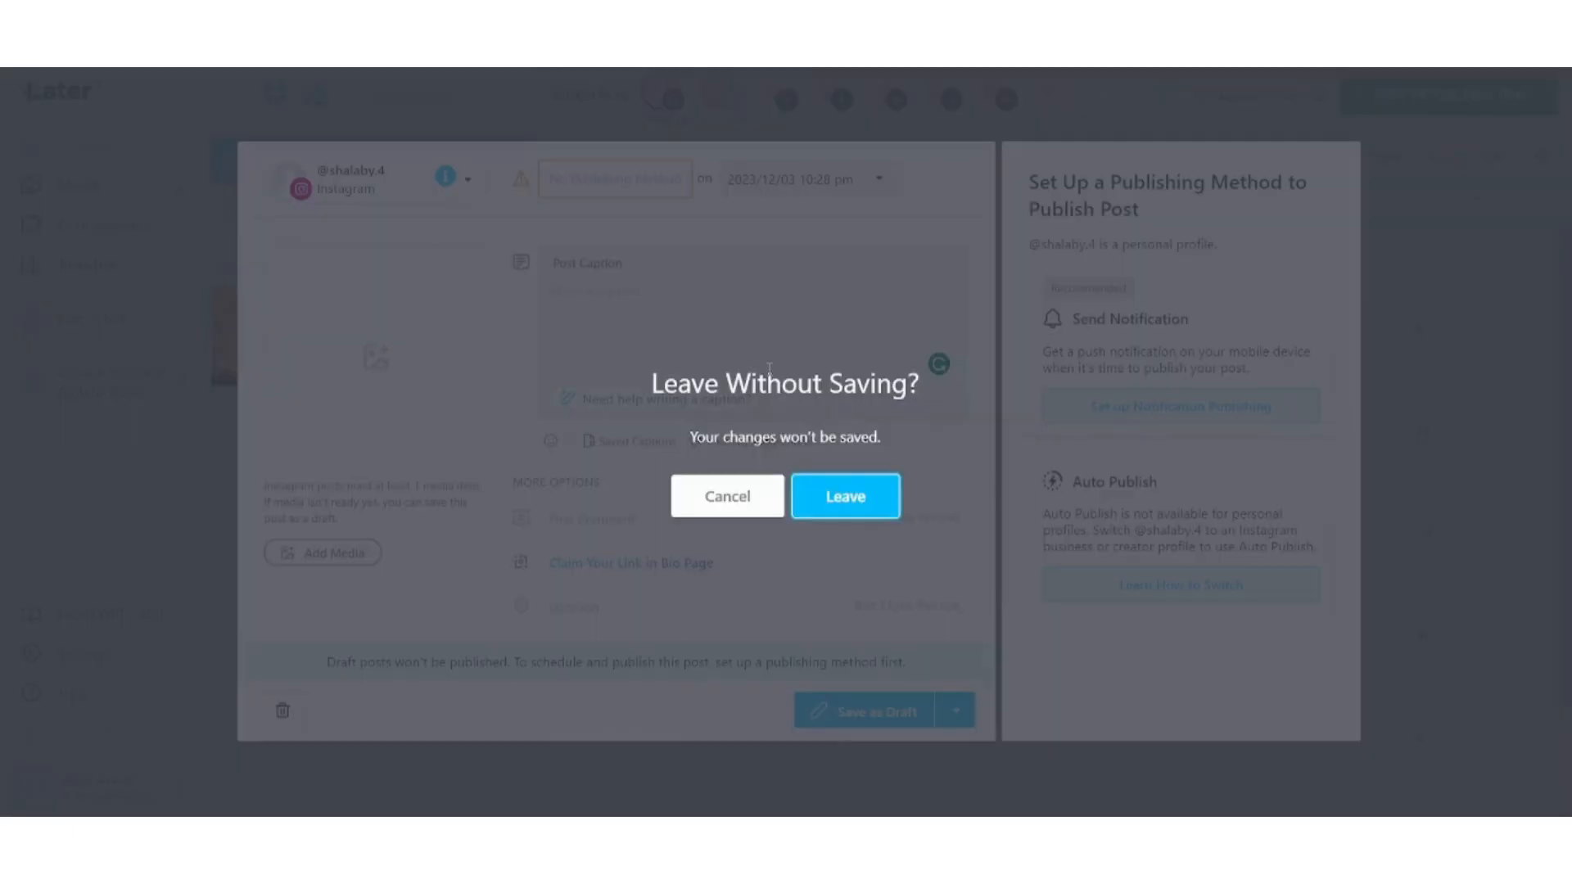
{"action": "left_click", "coordinate": [880, 513]}
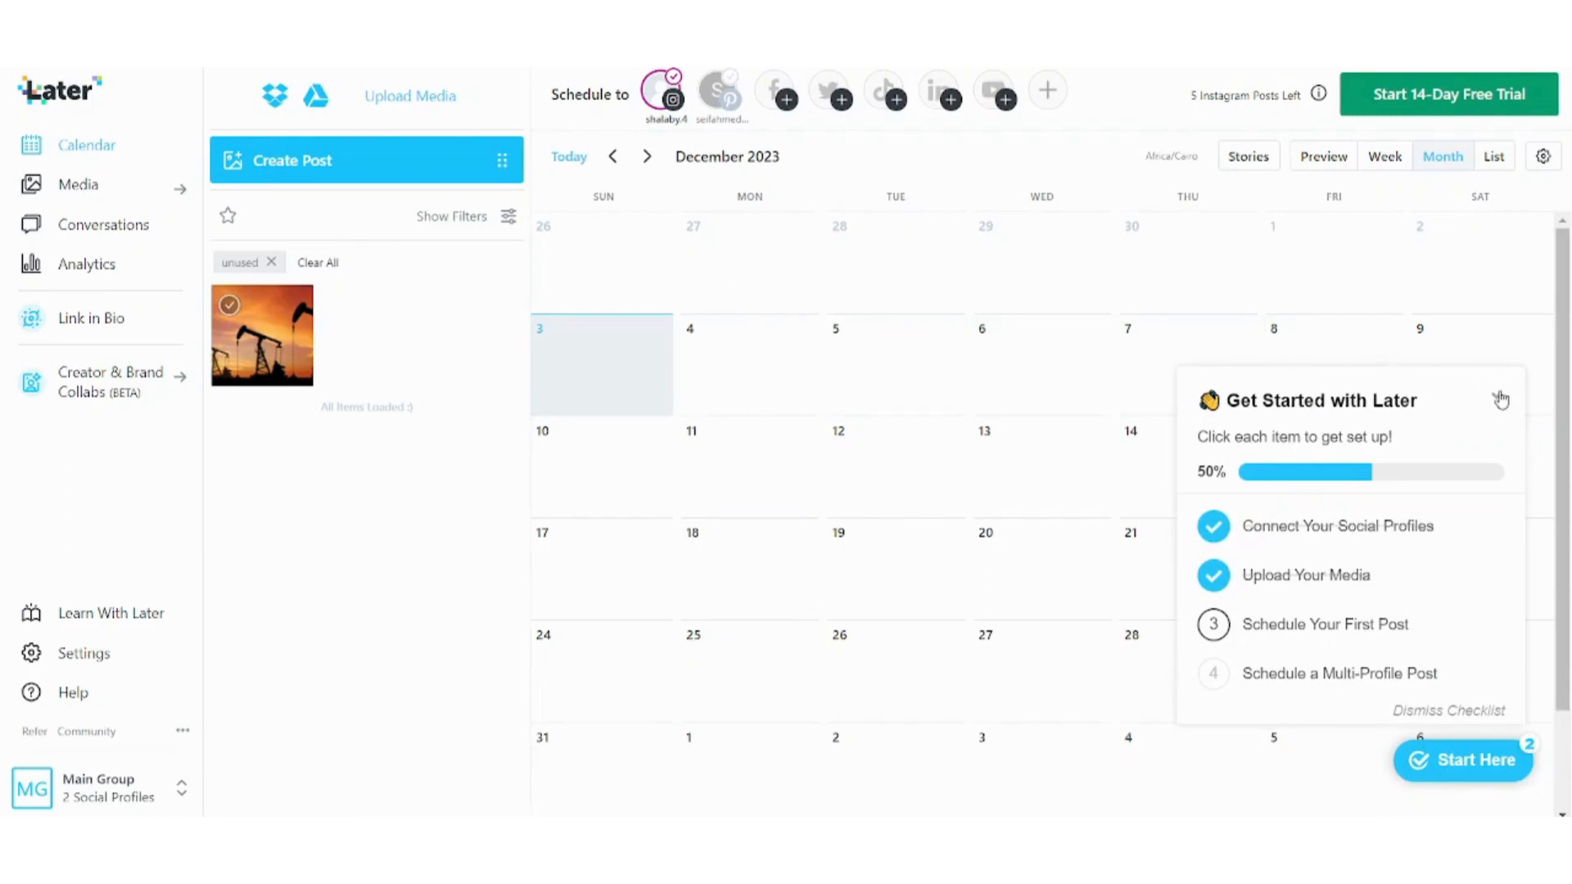
{"action": "left_click", "coordinate": [1501, 399]}
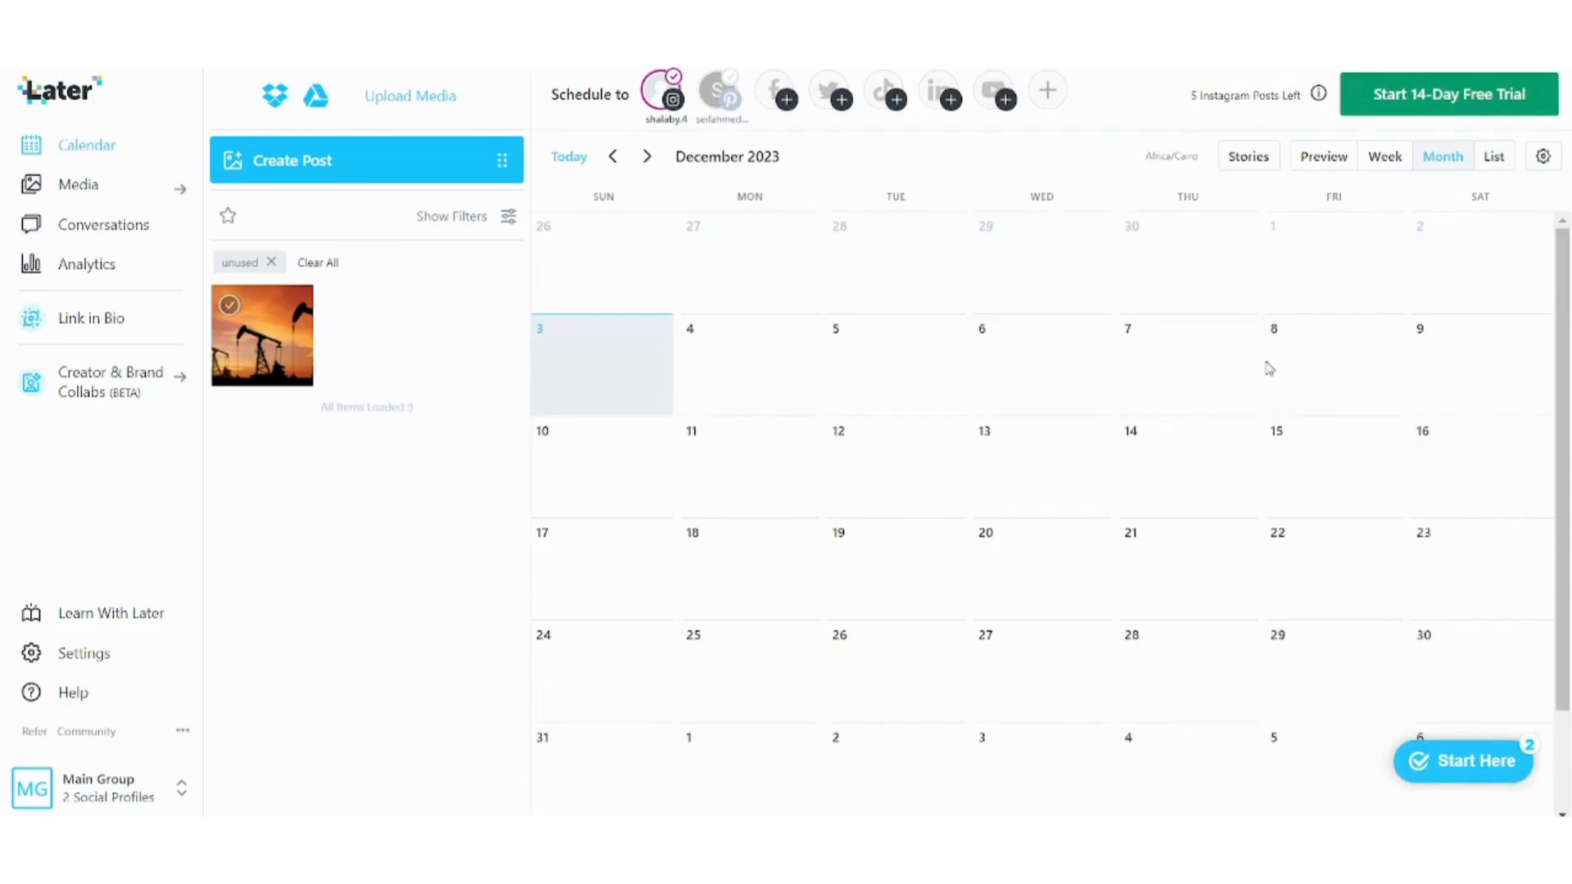